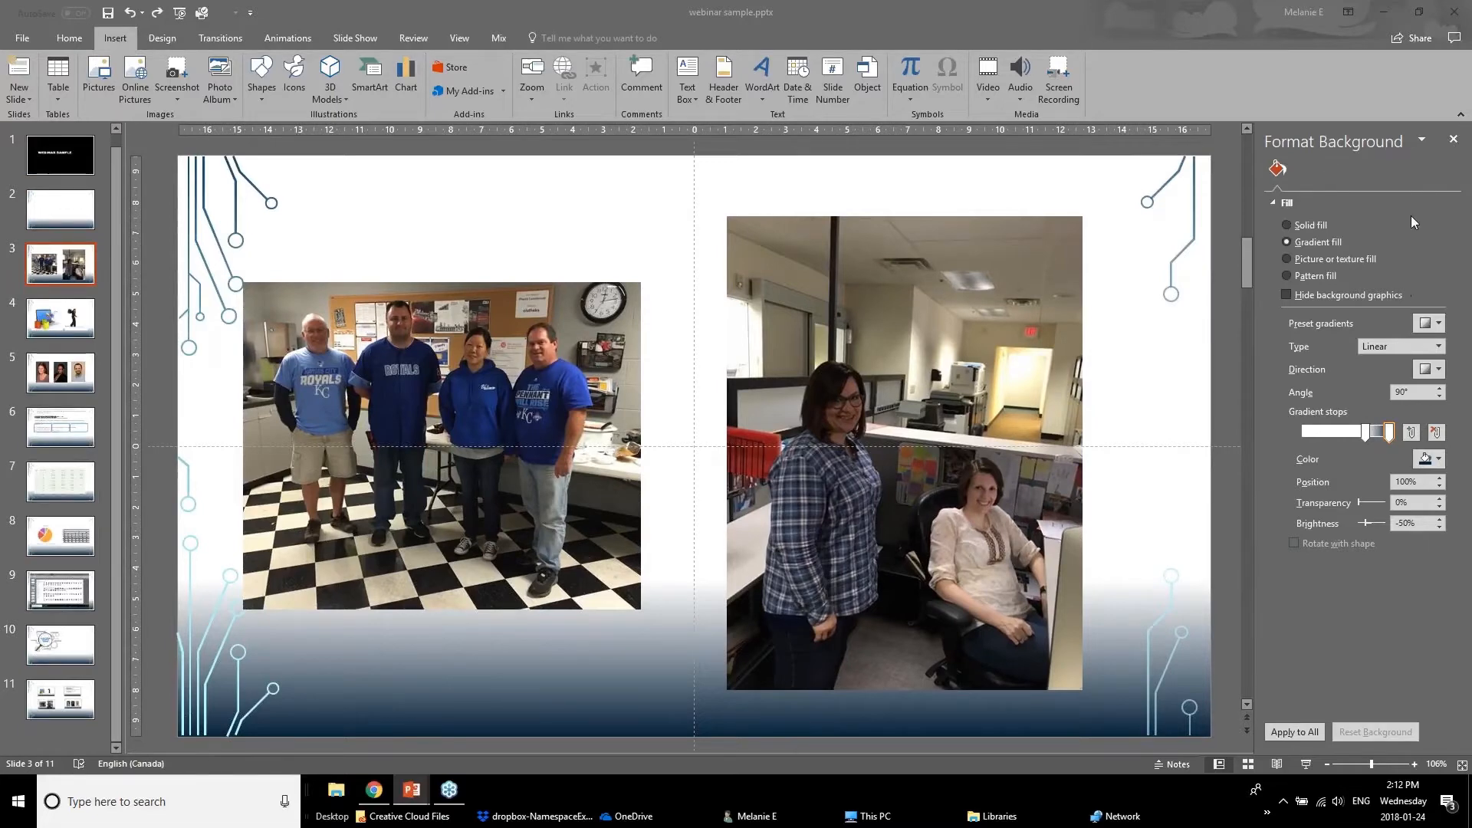
Close the Format Background pane and brighten the group photo on slide 3 with a brightness/contrast correction preset.
left_click(1453, 139)
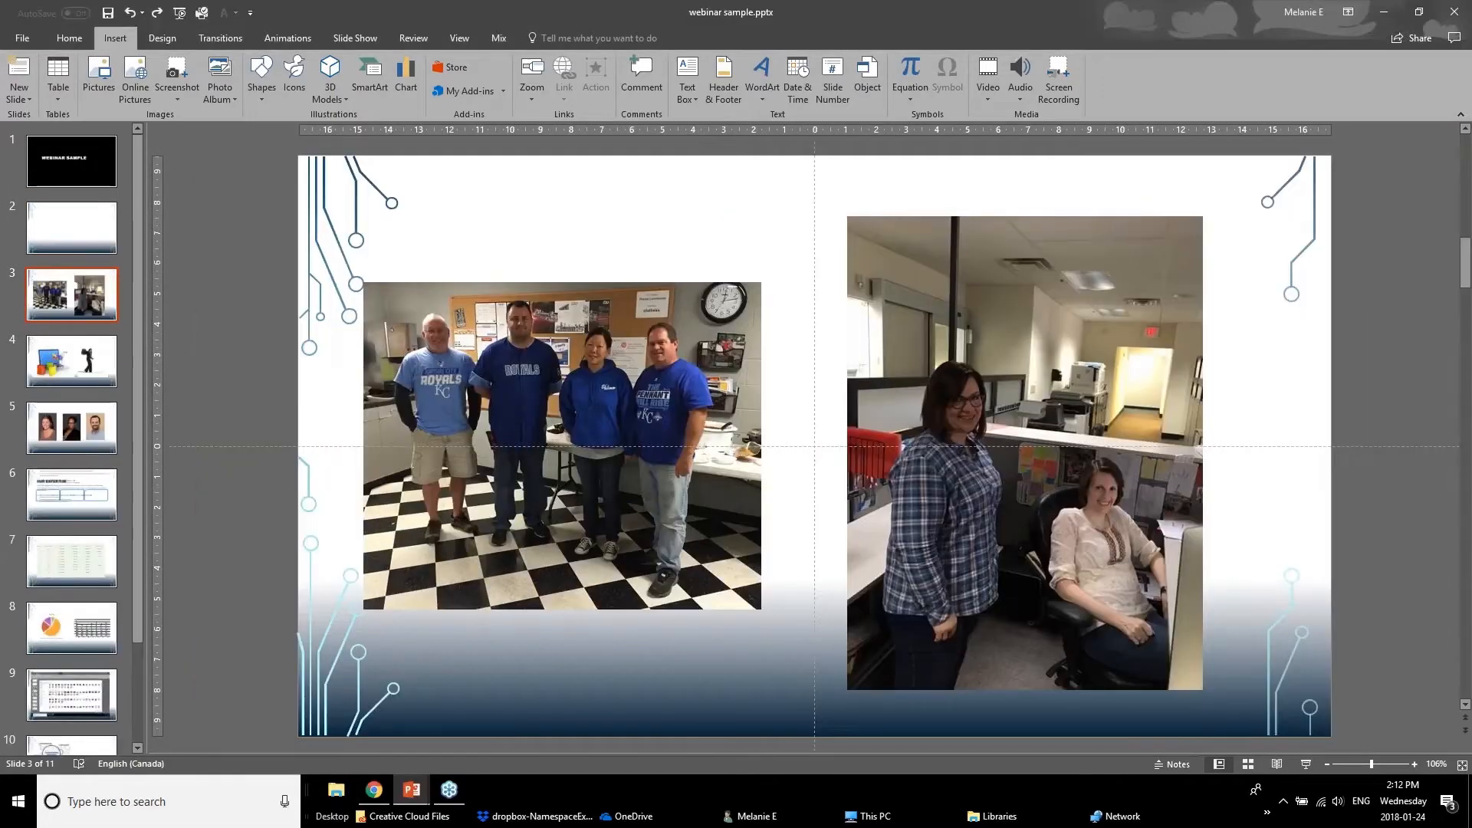
left_click(581, 399)
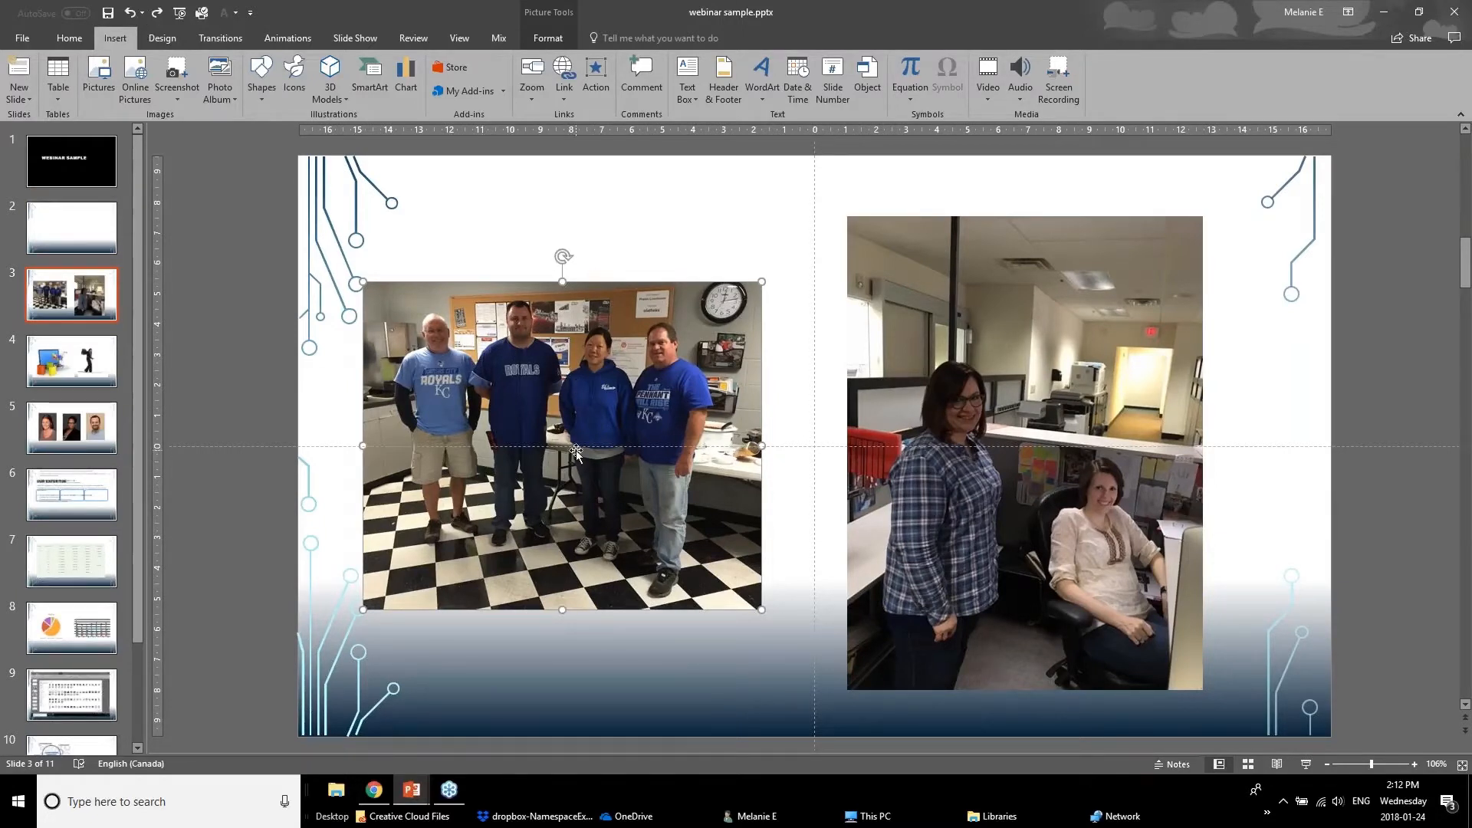
left_click(554, 19)
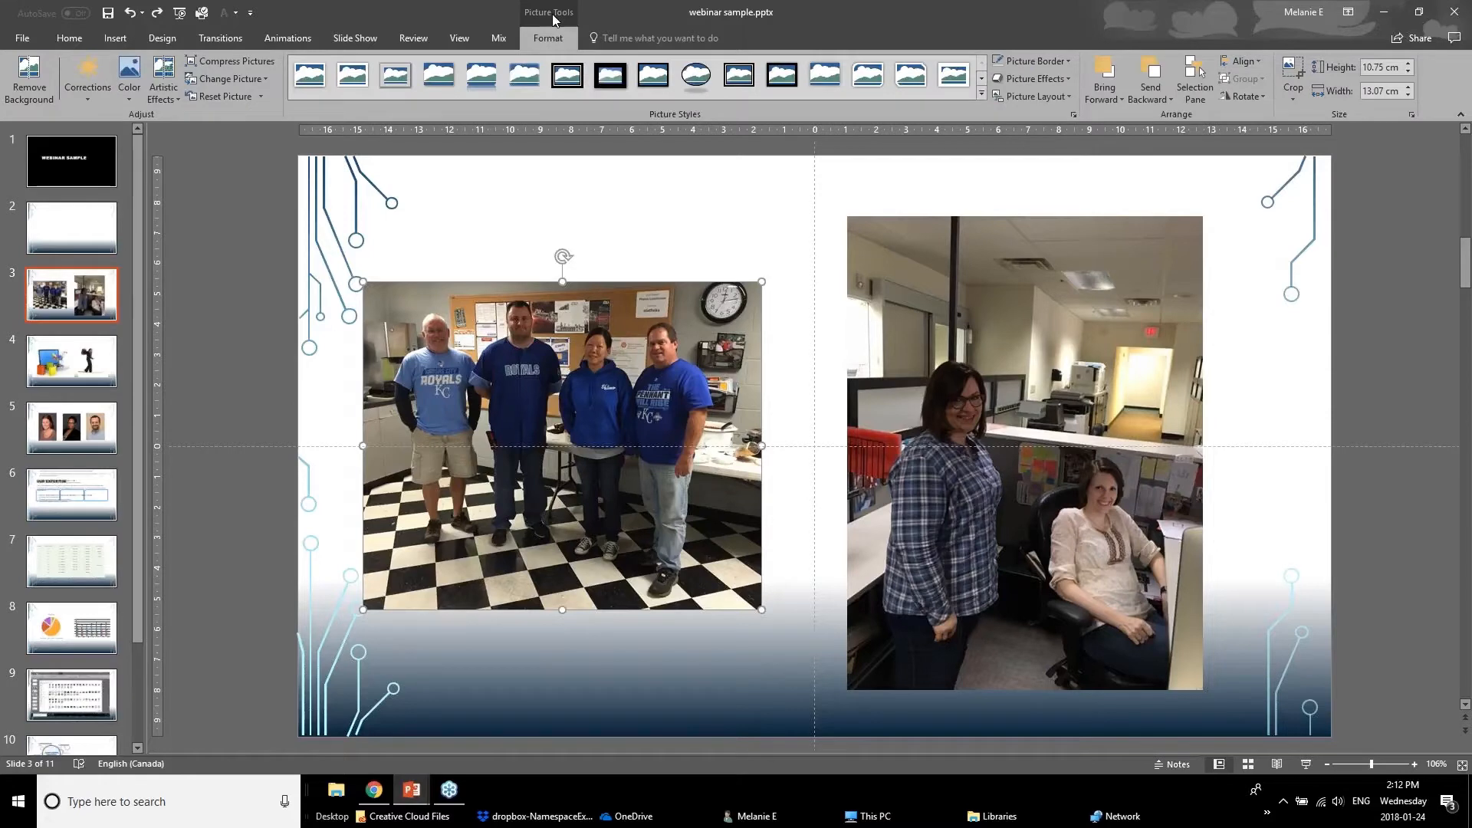
left_click(110, 159)
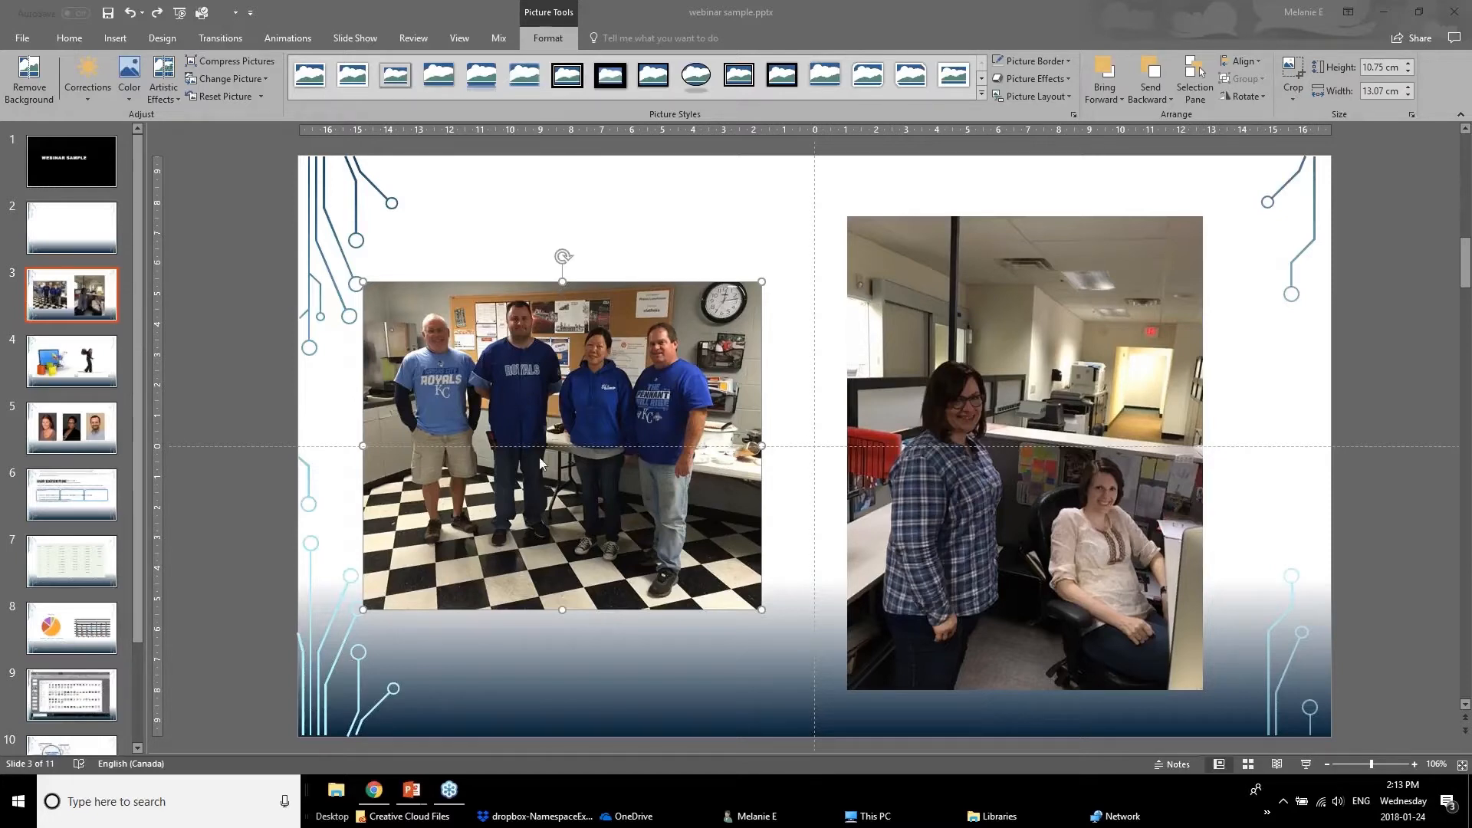
left_click(86, 89)
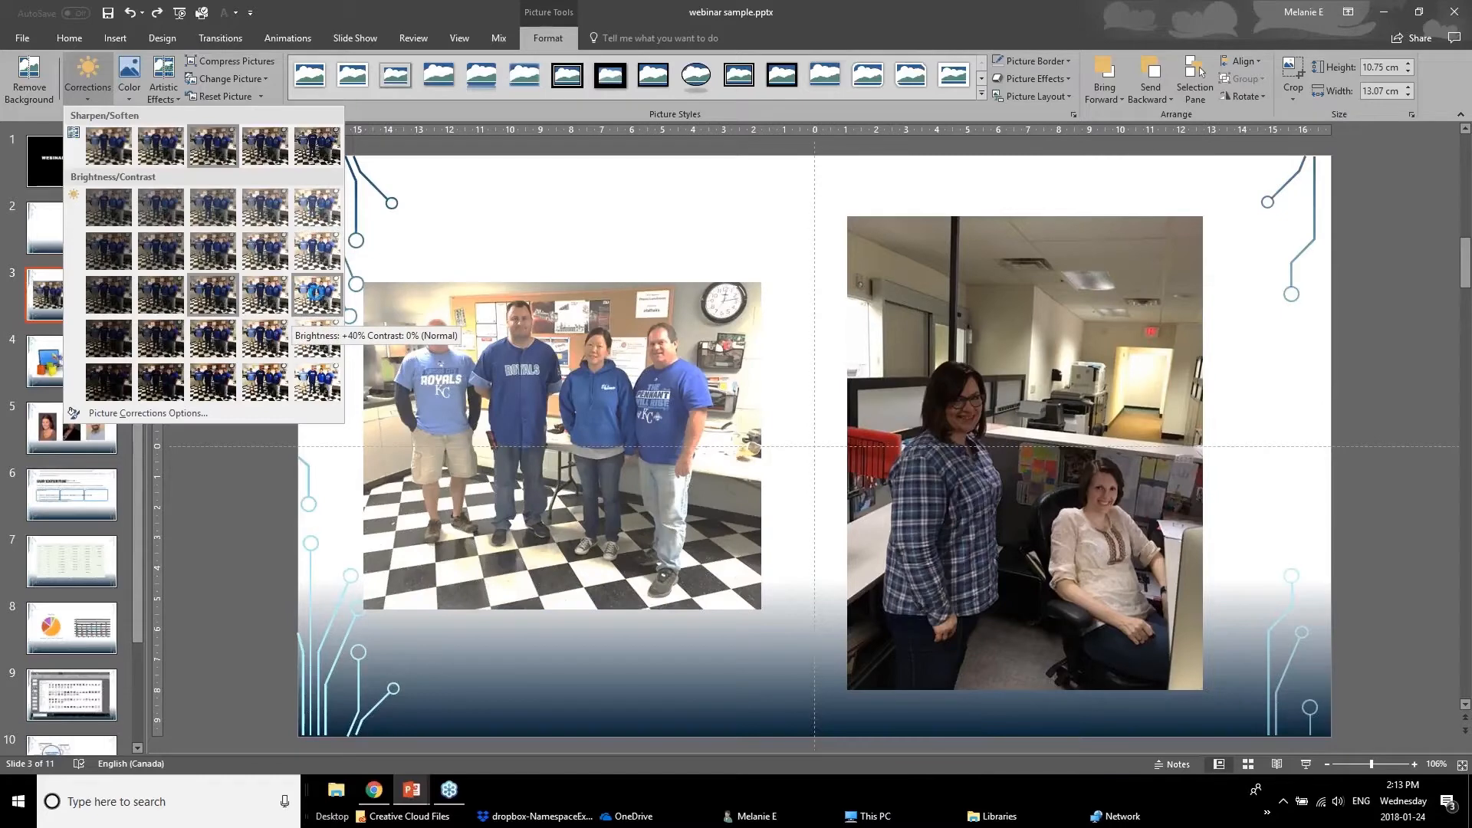
left_click(317, 293)
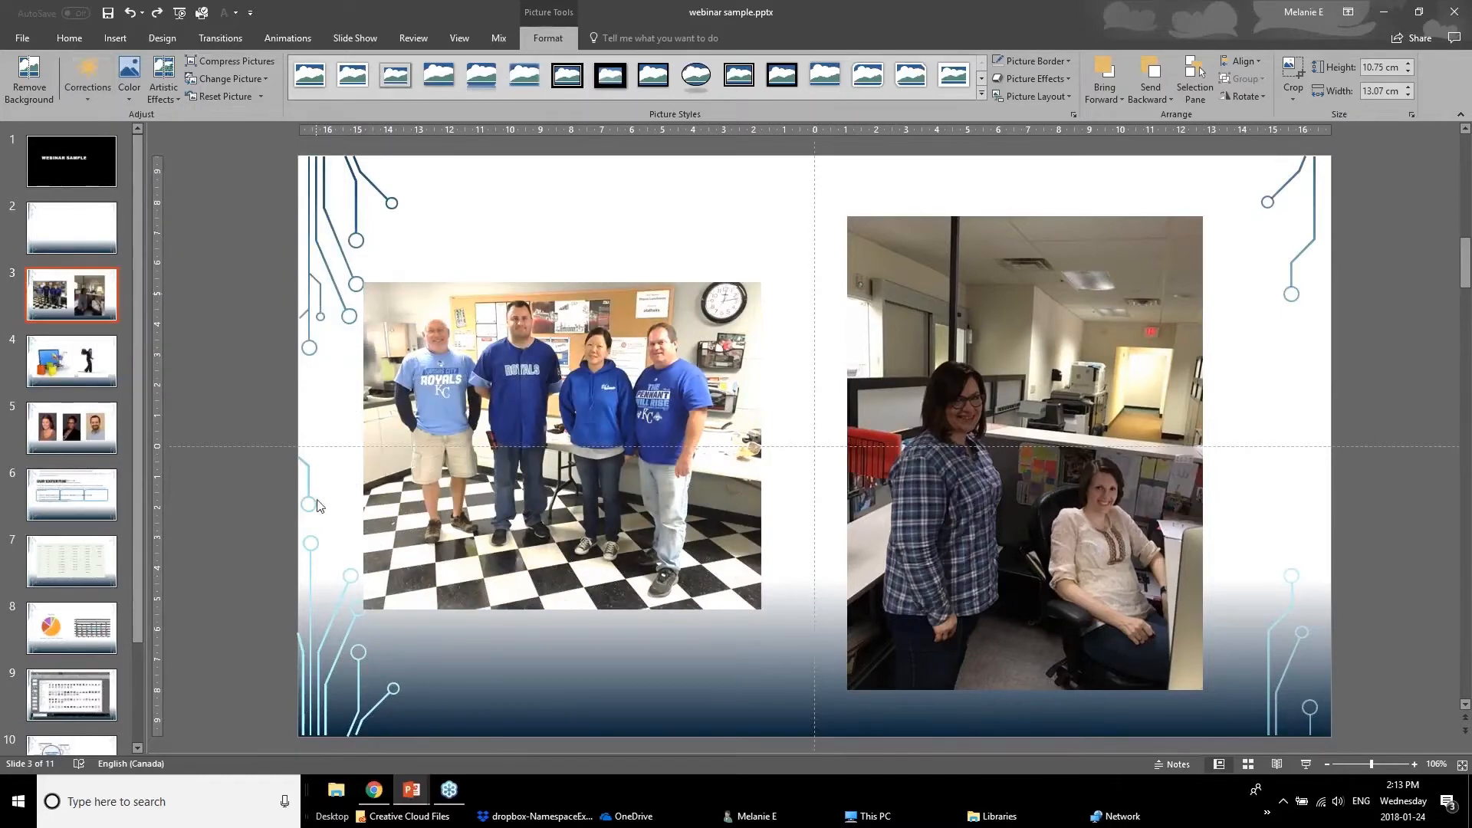
left_click(278, 509)
Mute the group photo's colors with the second-lowest color saturation preset.
left_click(565, 464)
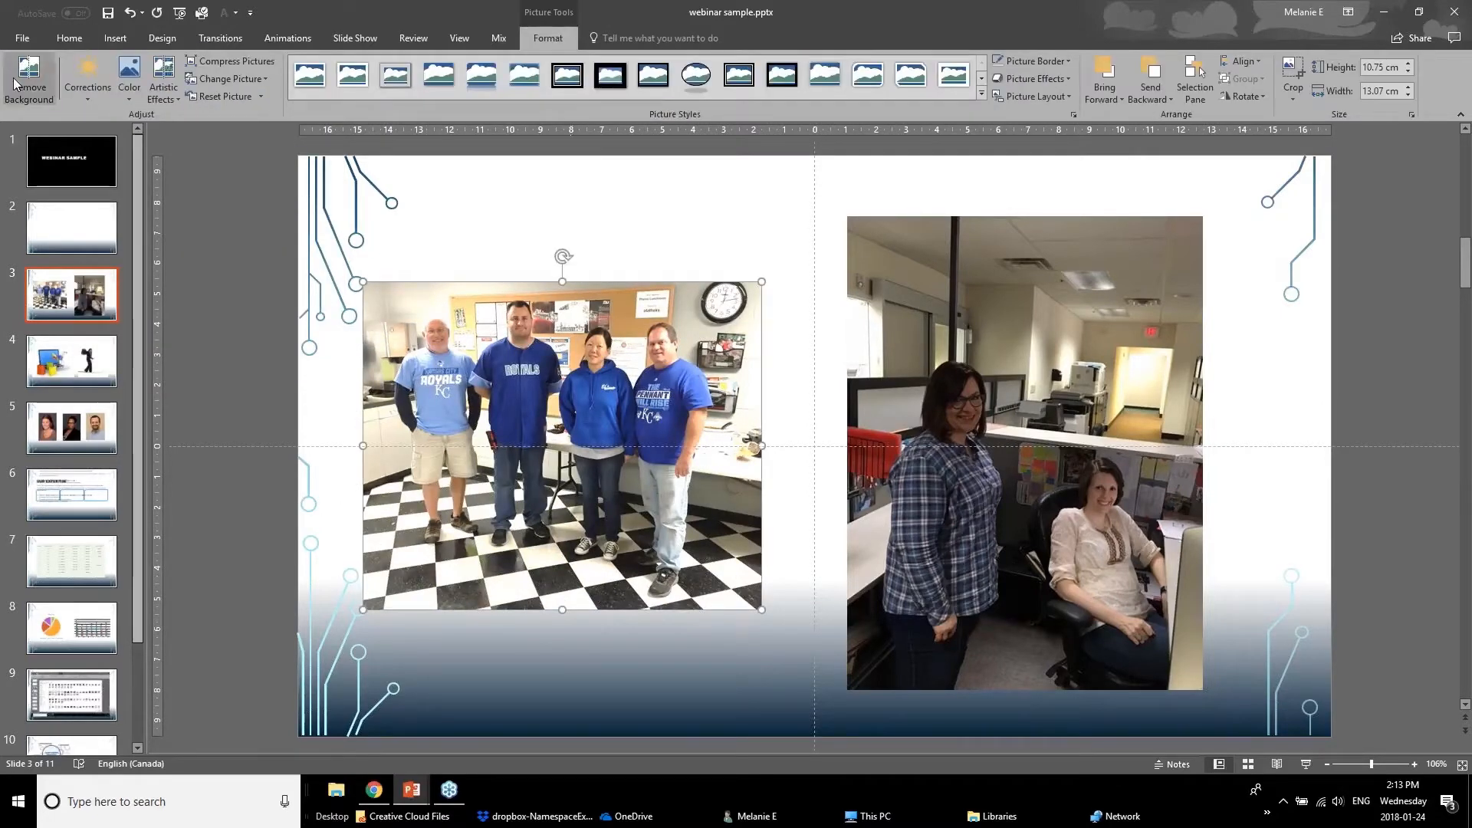
left_click(128, 80)
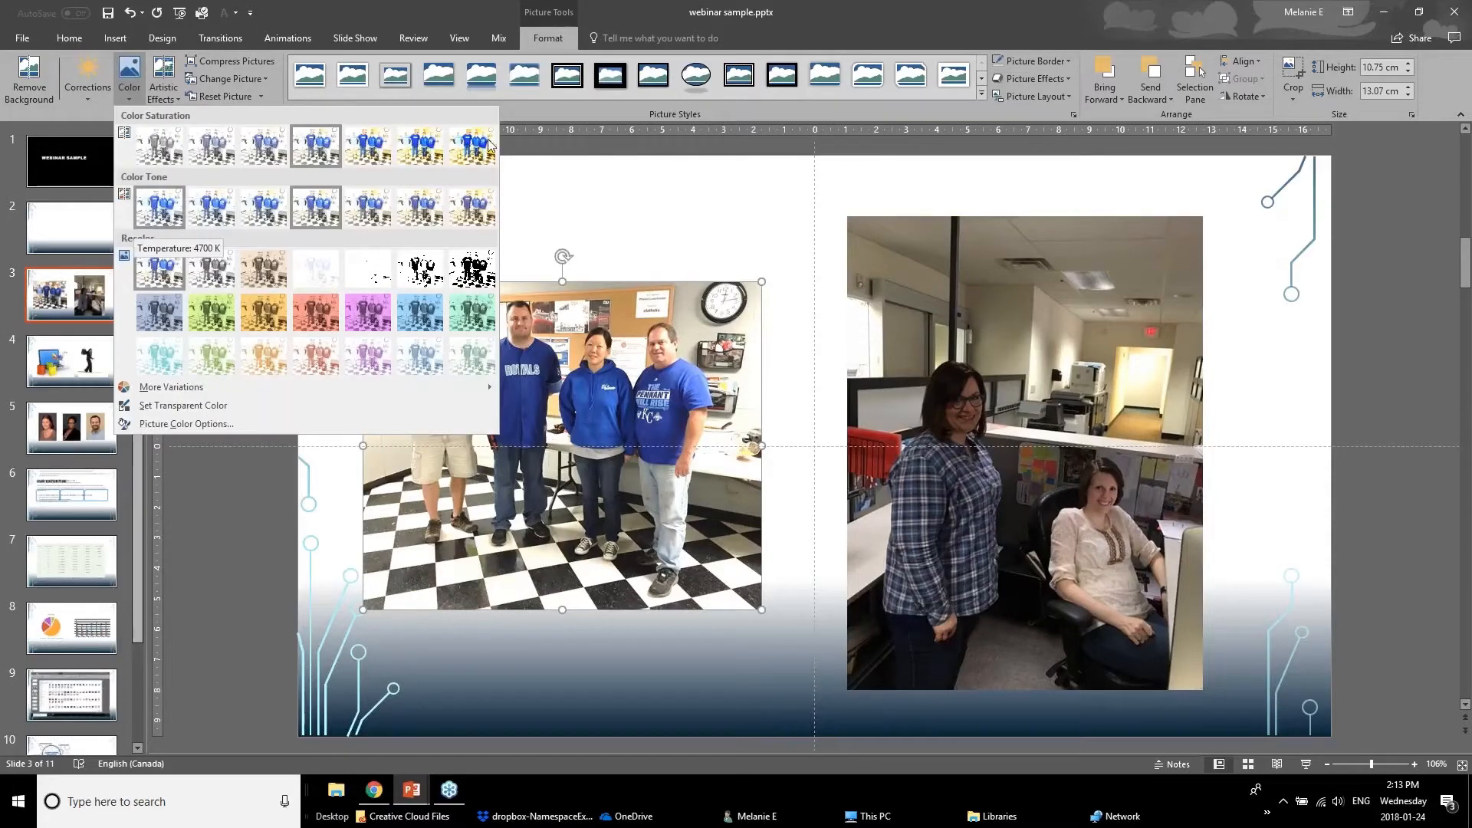
left_click(209, 156)
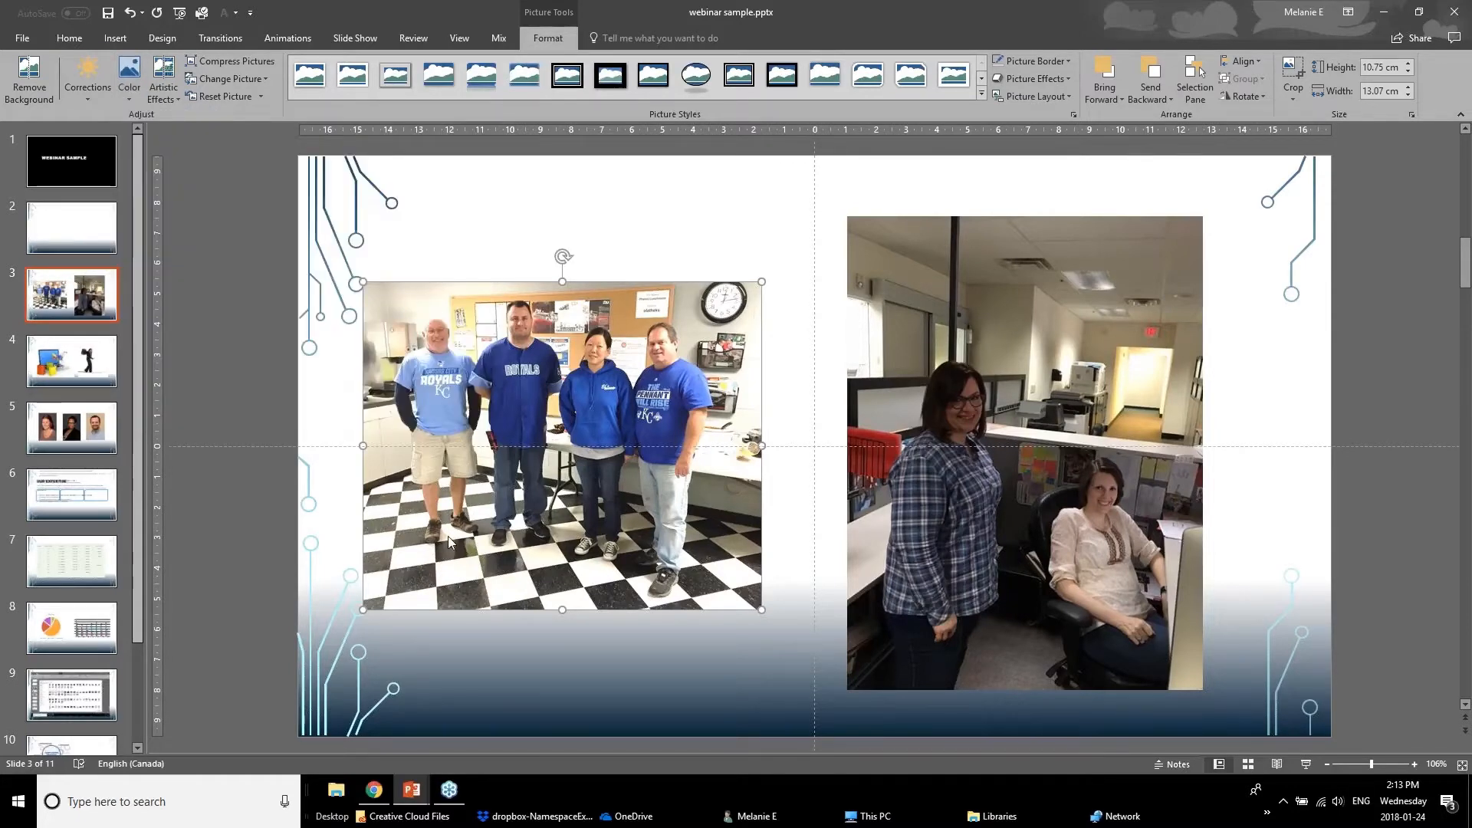
left_click(248, 543)
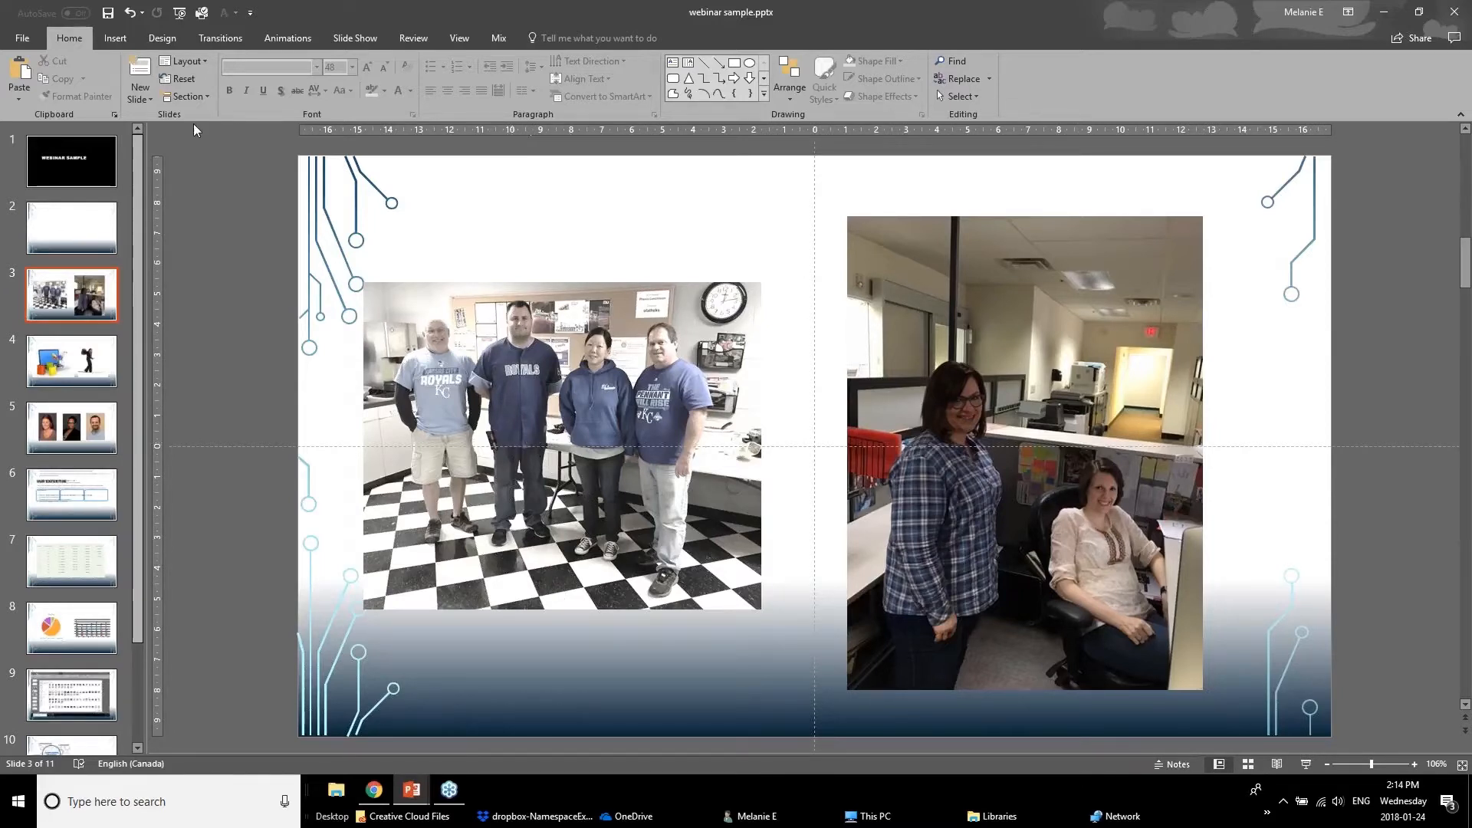
left_click(525, 433)
Brighten the photo of the two women in the office with a brightness/contrast correction preset.
left_click(1038, 433)
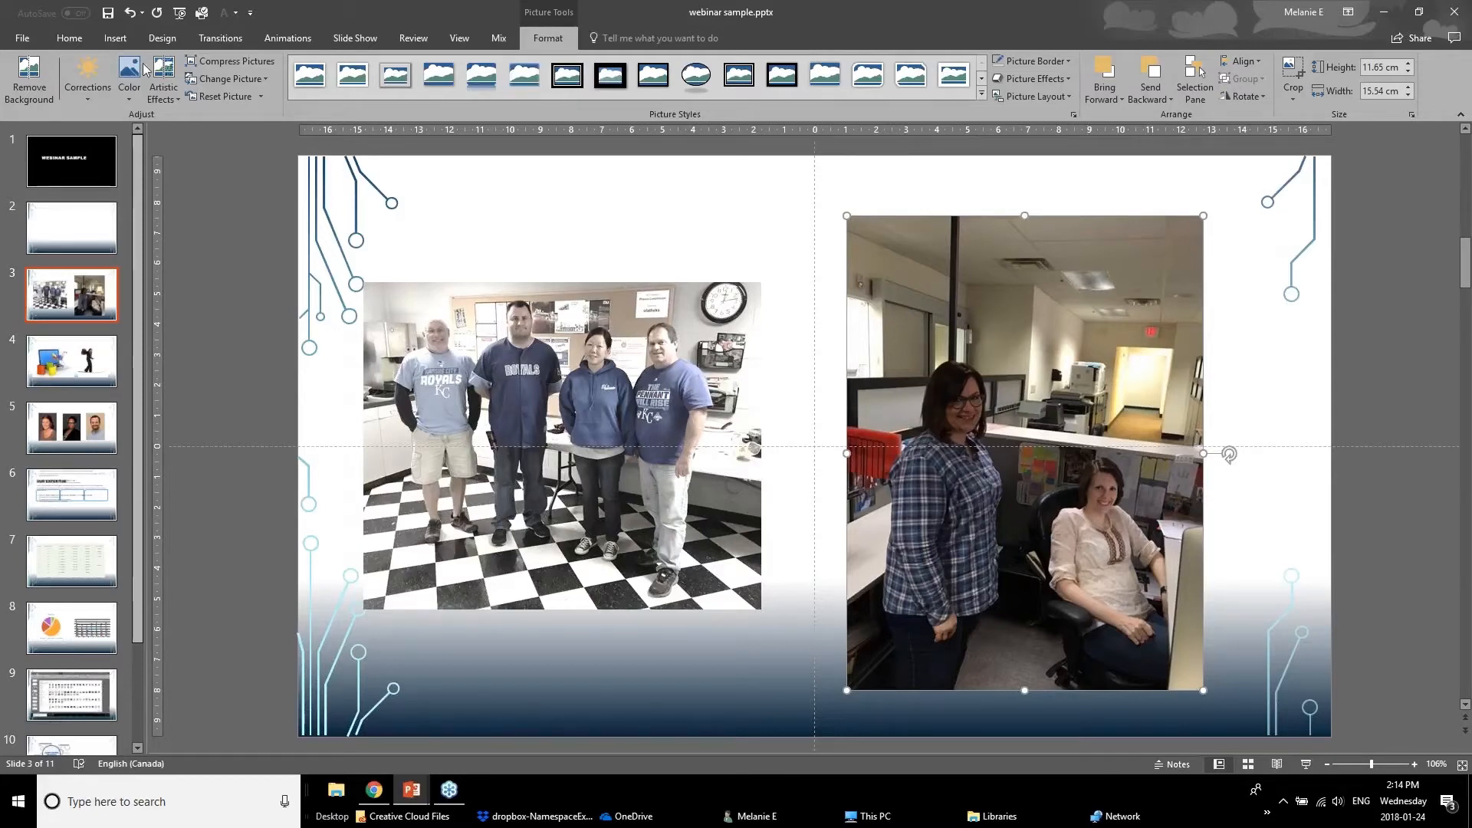
left_click(69, 93)
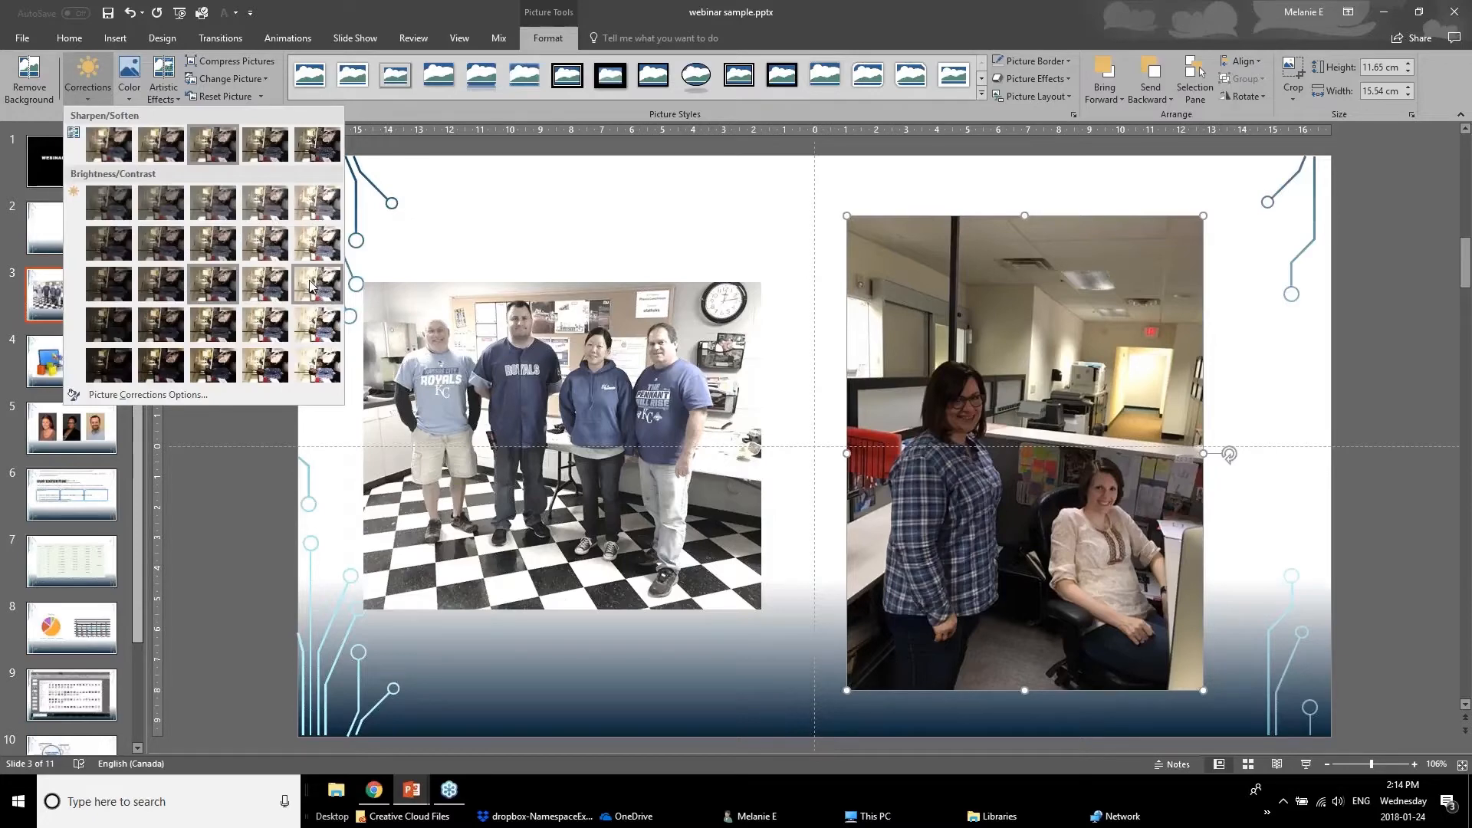
left_click(257, 283)
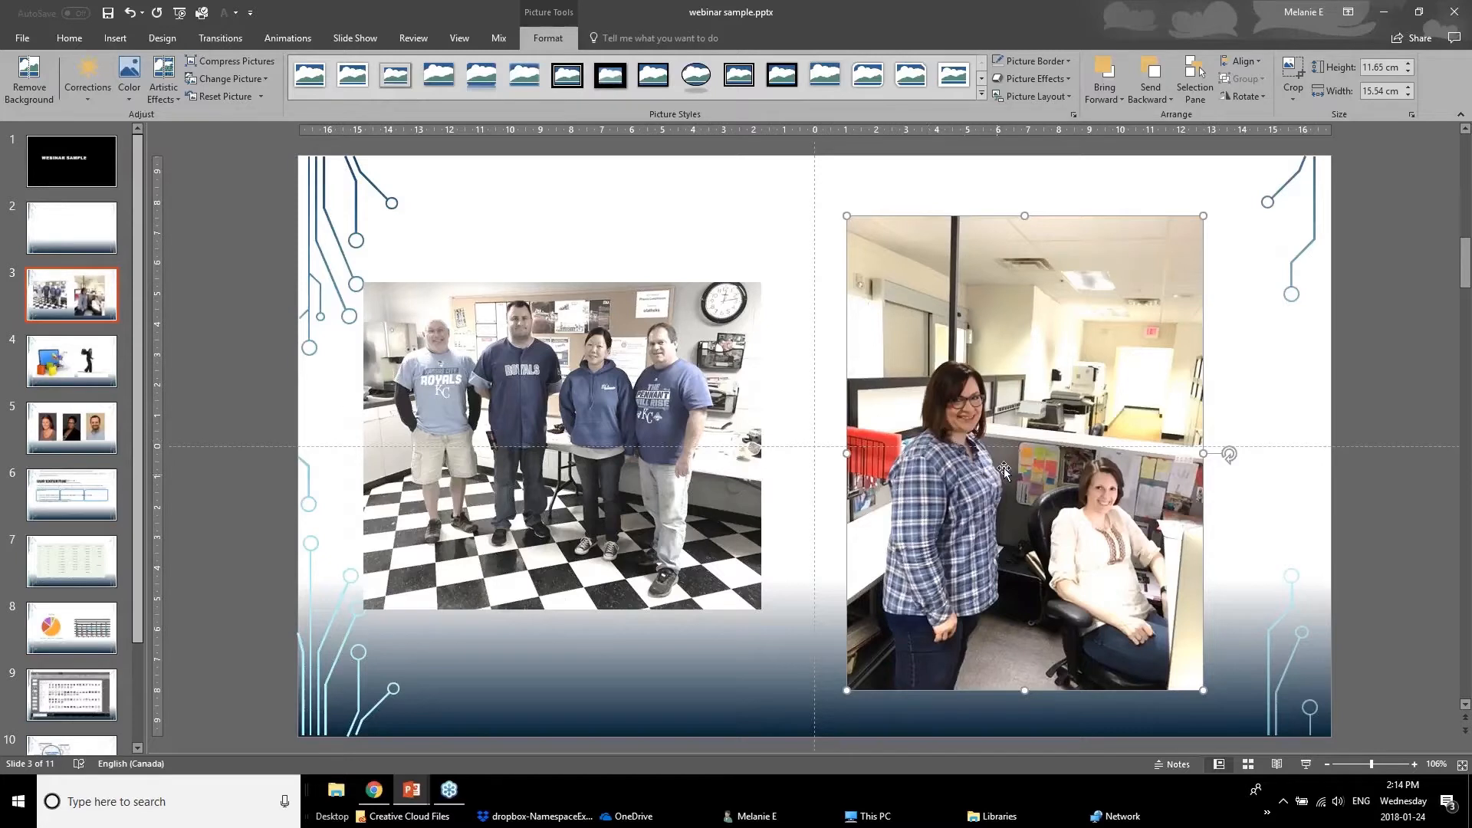
Crop the office photo on its upper, lower and left sides to about 9.95 by 7.9 cm, framing the two women.
left_click(1294, 75)
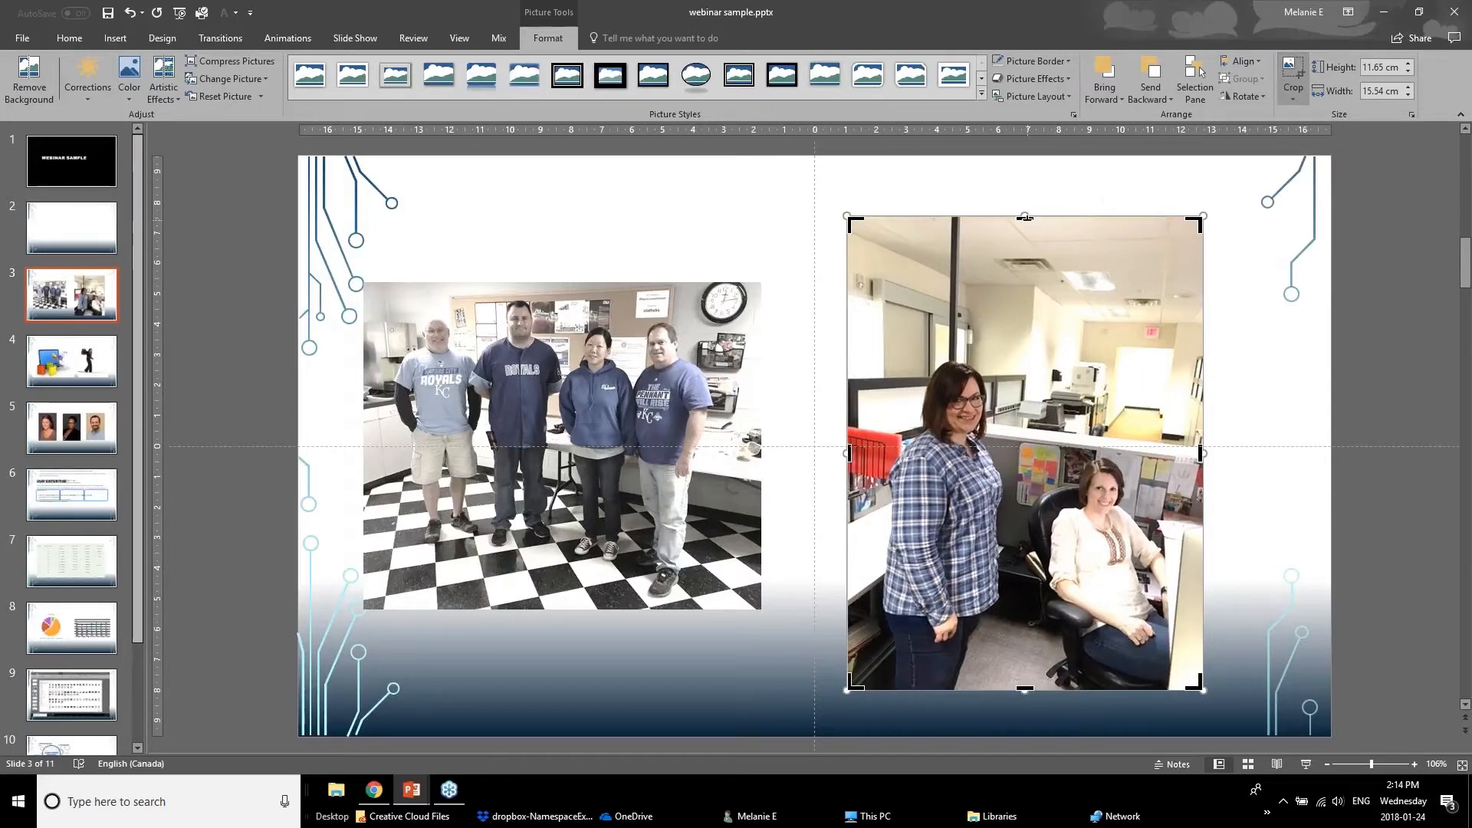
left_click_drag(1025, 218, 1025, 355)
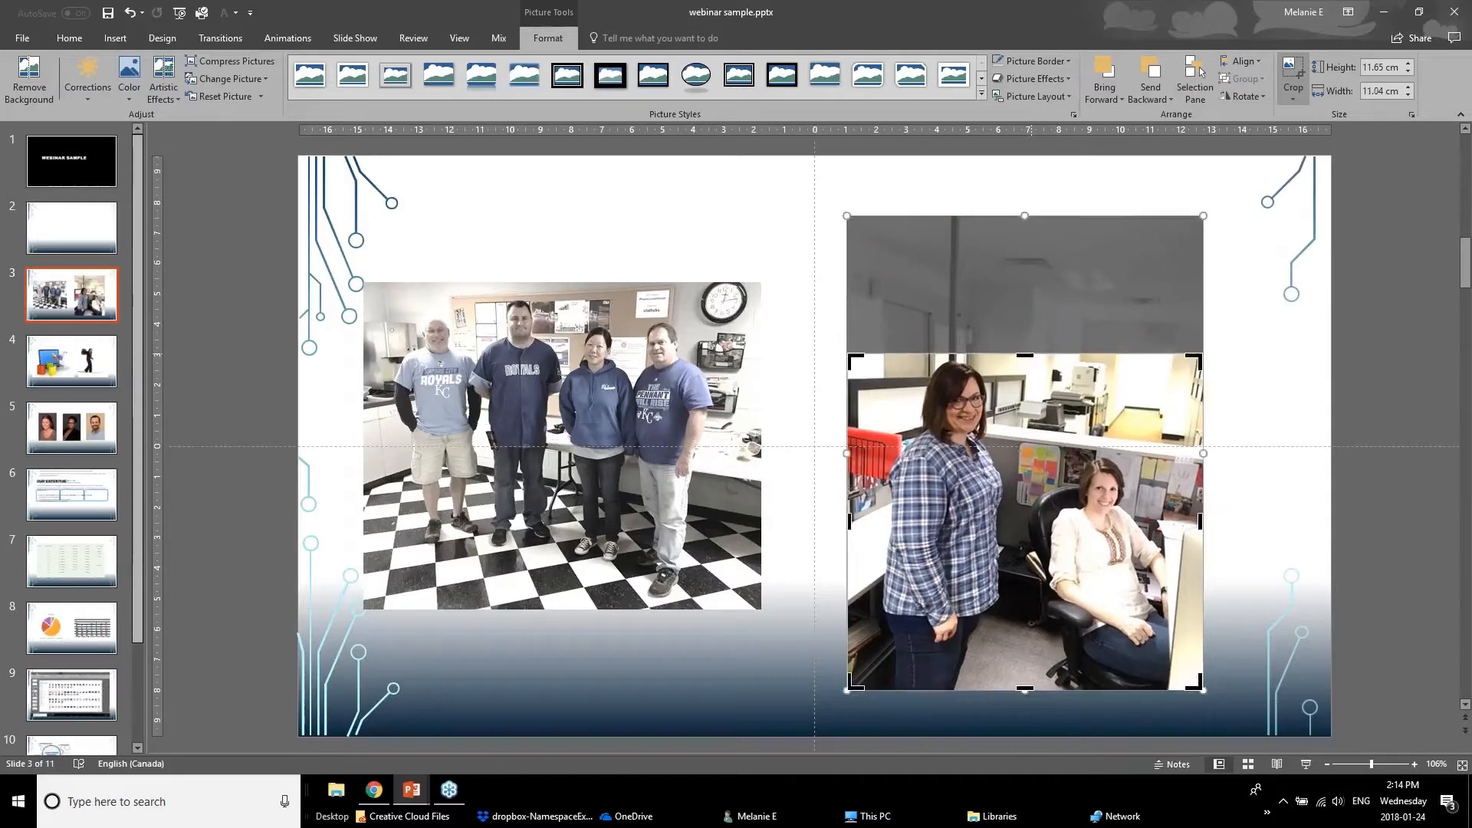
left_click_drag(1025, 688, 1028, 594)
left_click_drag(846, 460, 898, 460)
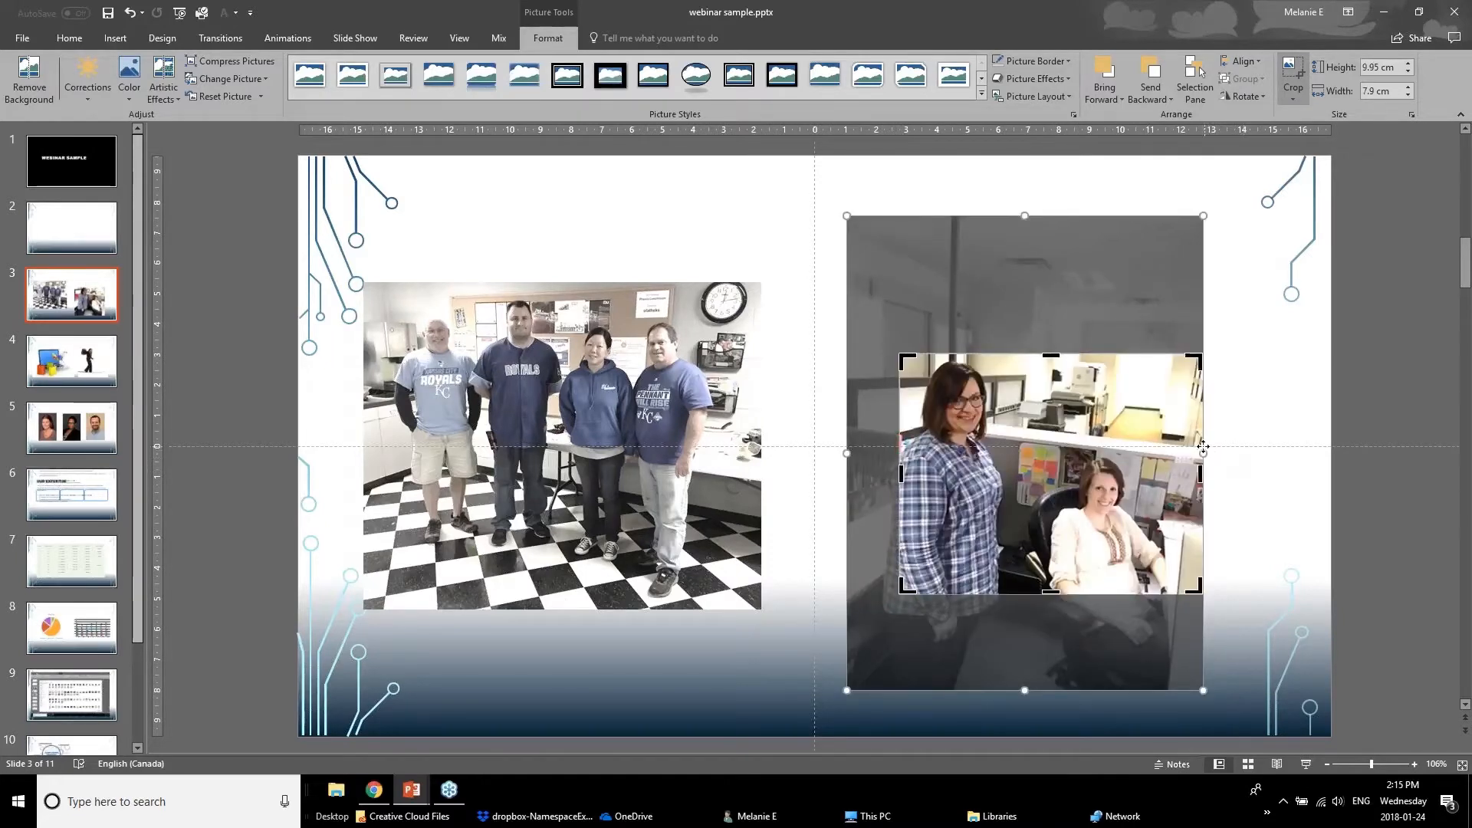
mouse_move(1203, 453)
left_mouse_down()
mouse_move(1173, 453)
mouse_move(1198, 453)
left_mouse_up()
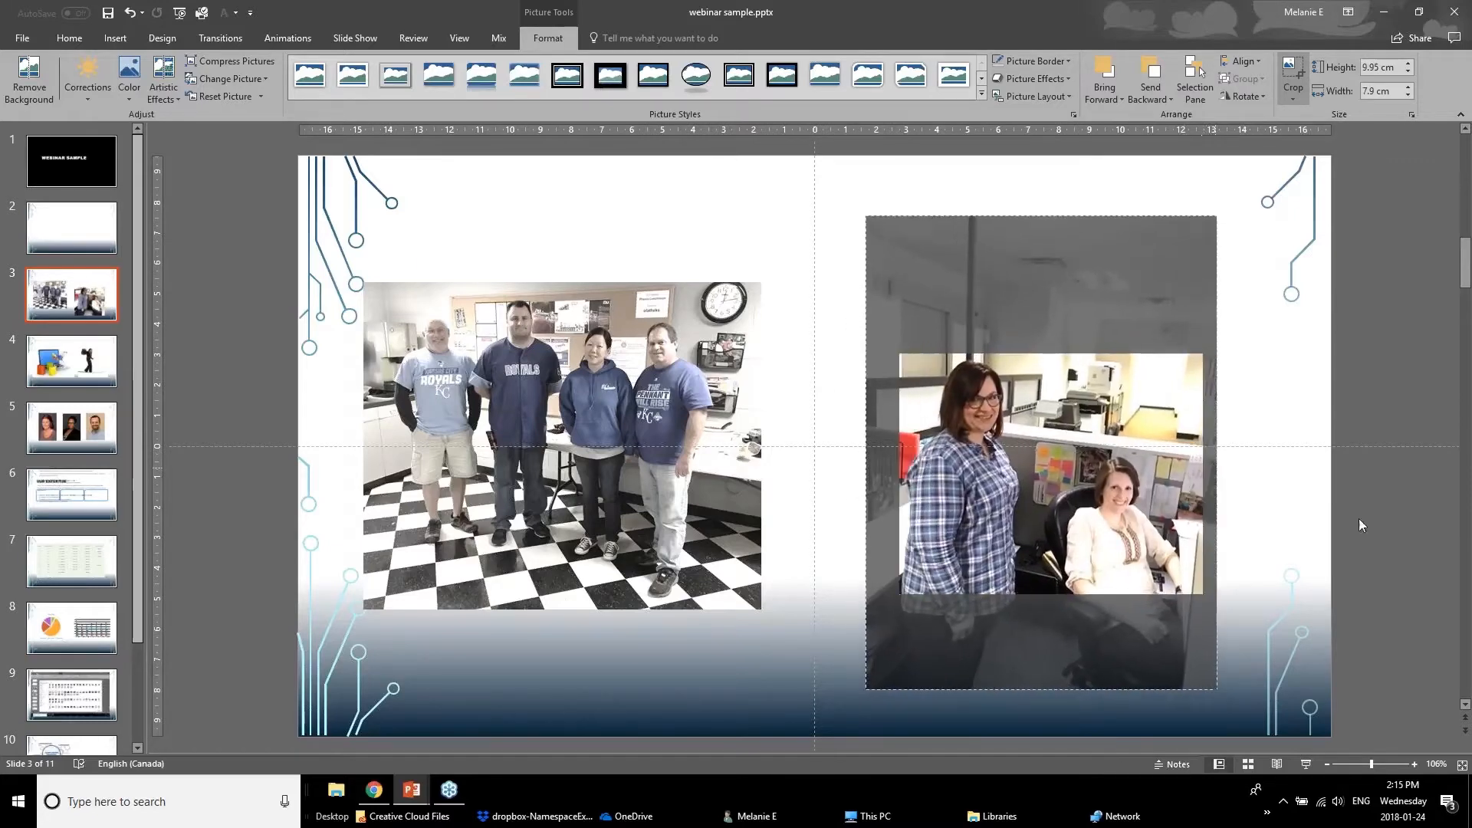
left_click(1317, 535)
Enlarge the cropped office photo to about 11.37 by 9.03 cm and place it vertically centered beside the group photo.
left_click_drag(1135, 529, 1088, 424)
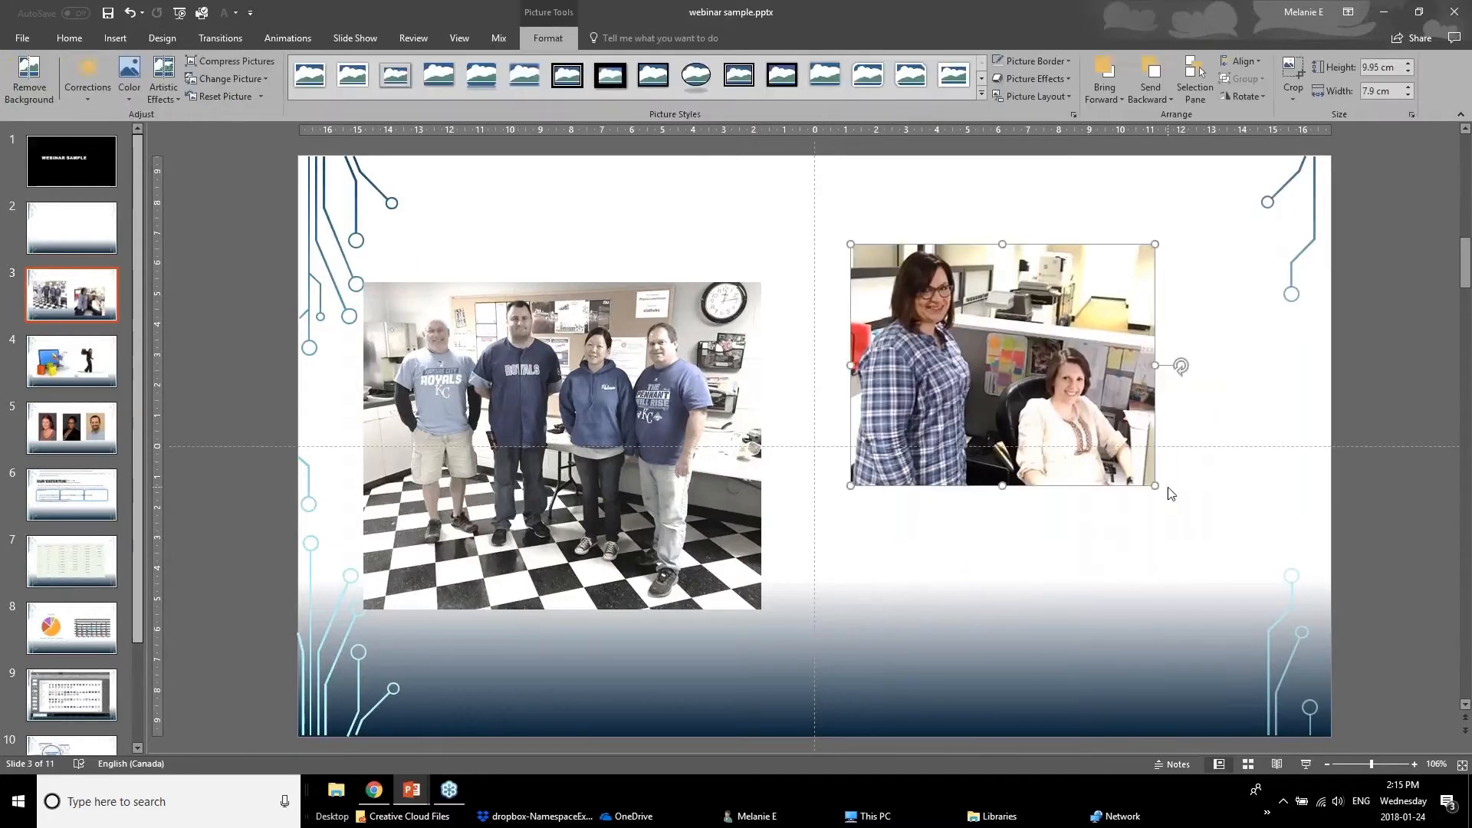
left_click_drag(1167, 487, 1197, 518)
left_click_drag(1123, 417, 1150, 475)
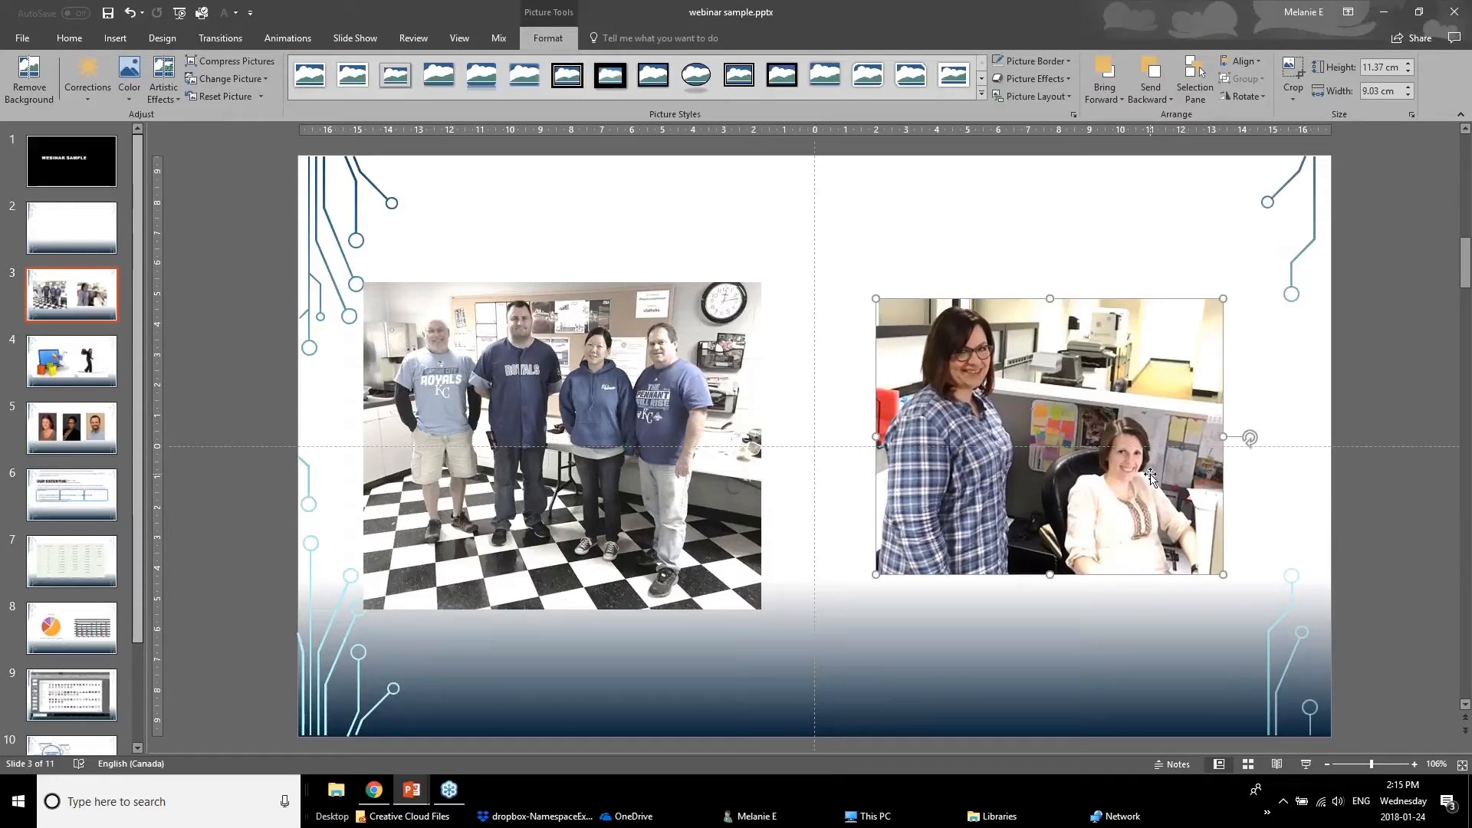
Crop the lower half off the group photo to a height of about 5.38 cm and move the photo slightly down.
left_click(644, 383)
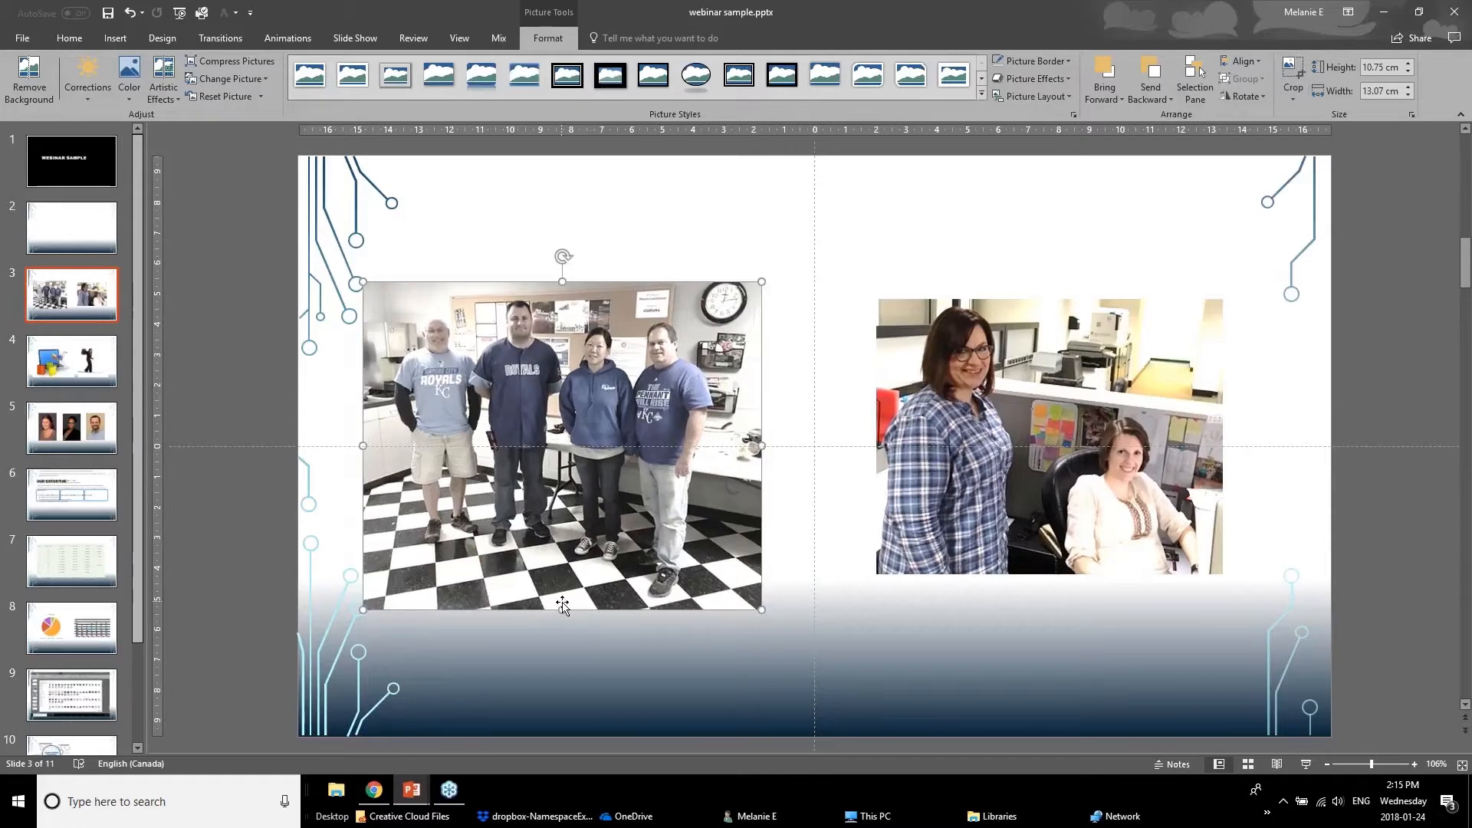
left_click(1292, 71)
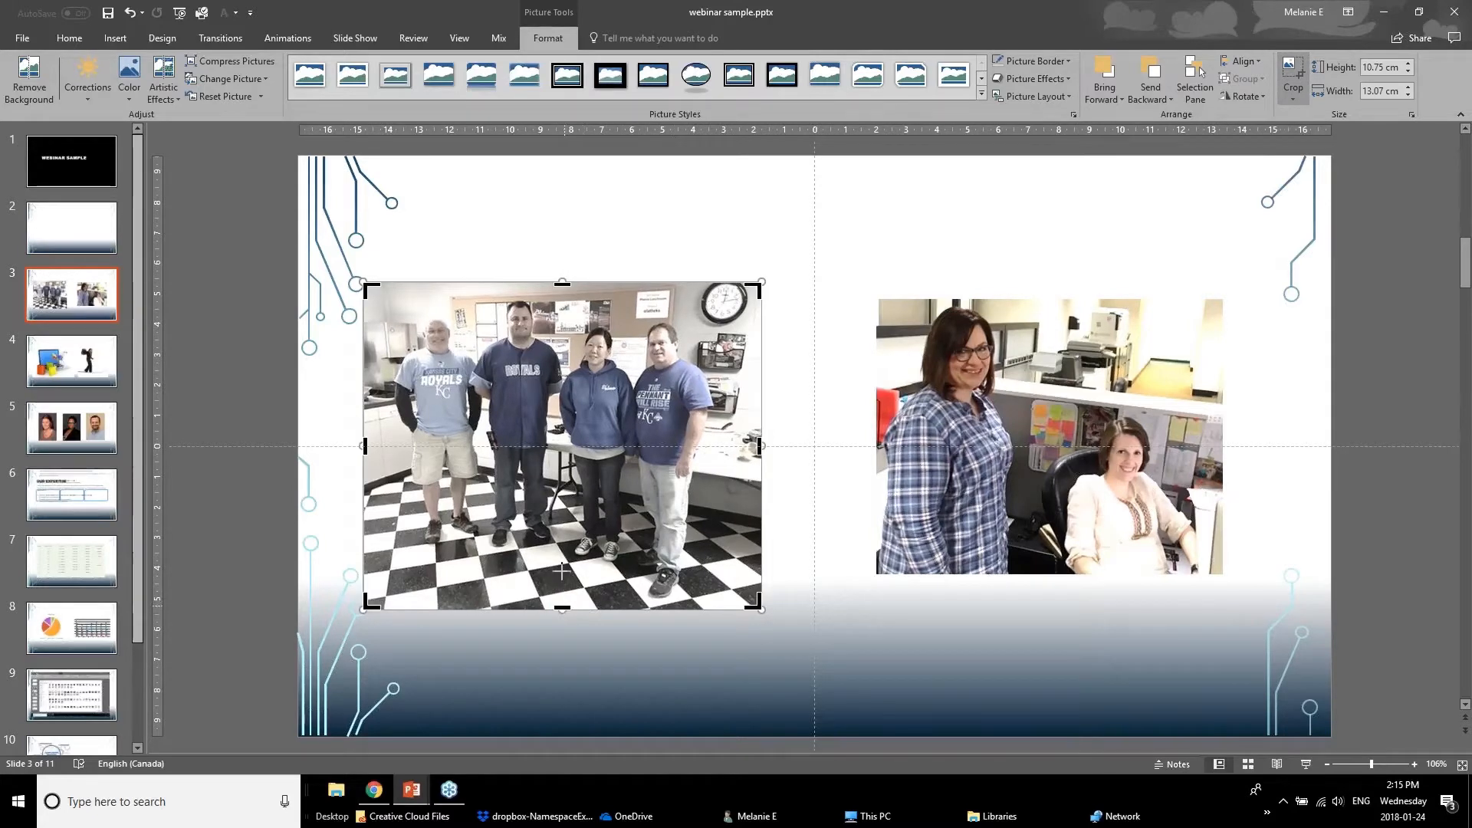
left_click_drag(562, 571, 583, 445)
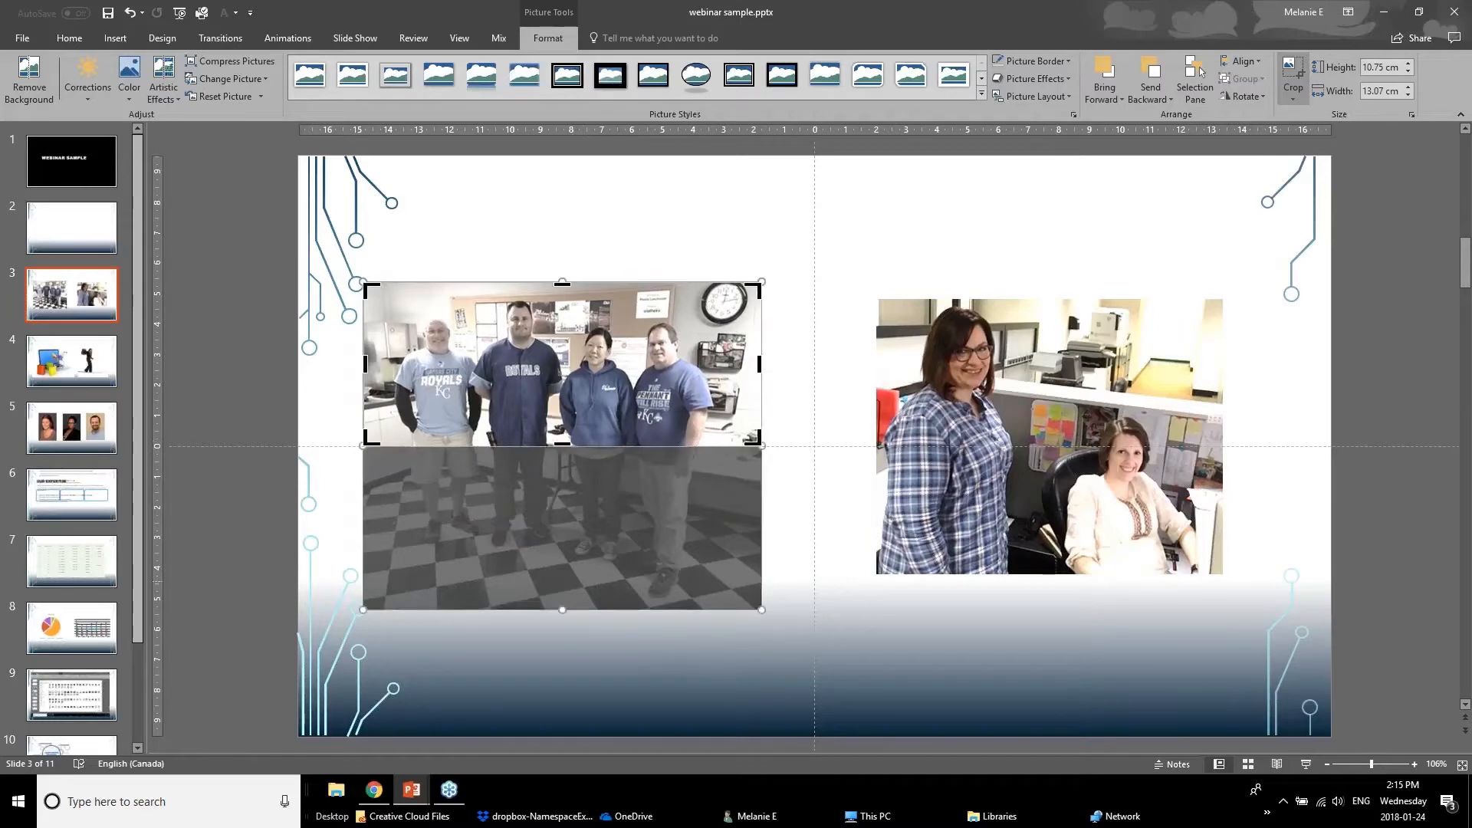
left_click(219, 582)
left_click(556, 412)
left_click_drag(556, 412, 560, 438)
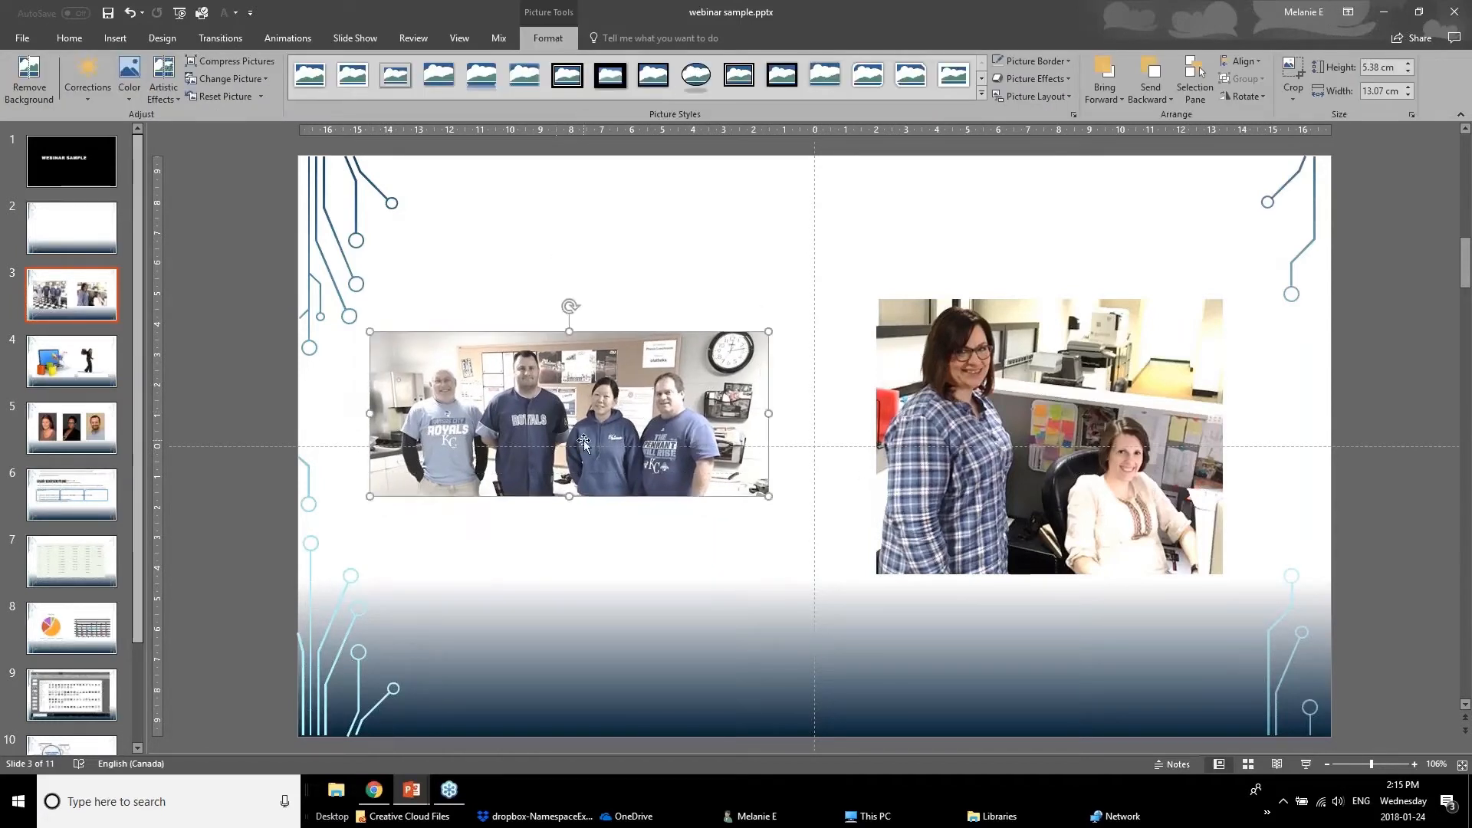
Apply the second-lowest color saturation preset to the office photo to match the group photo.
key("Tab")
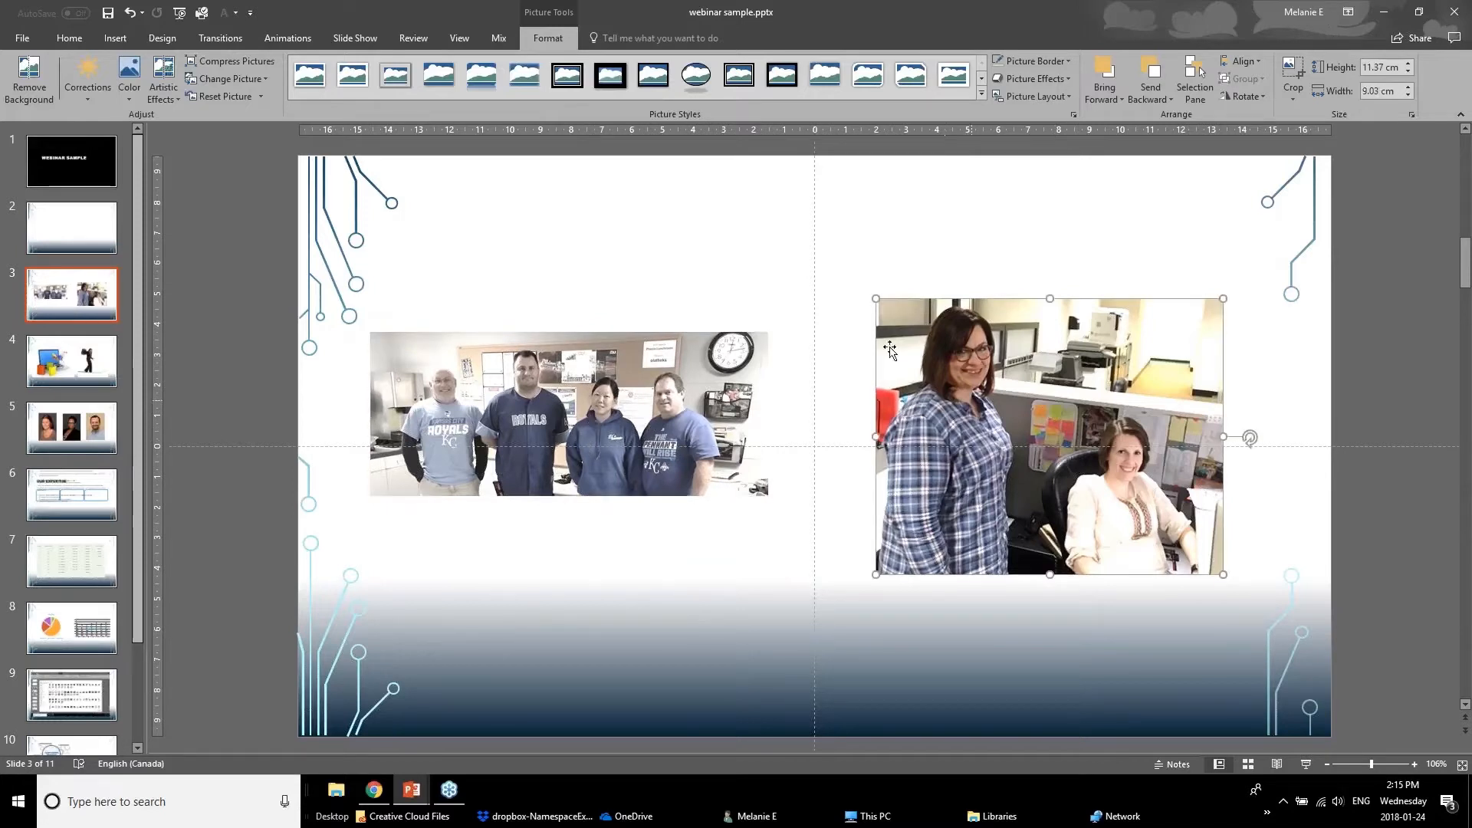
left_click(128, 77)
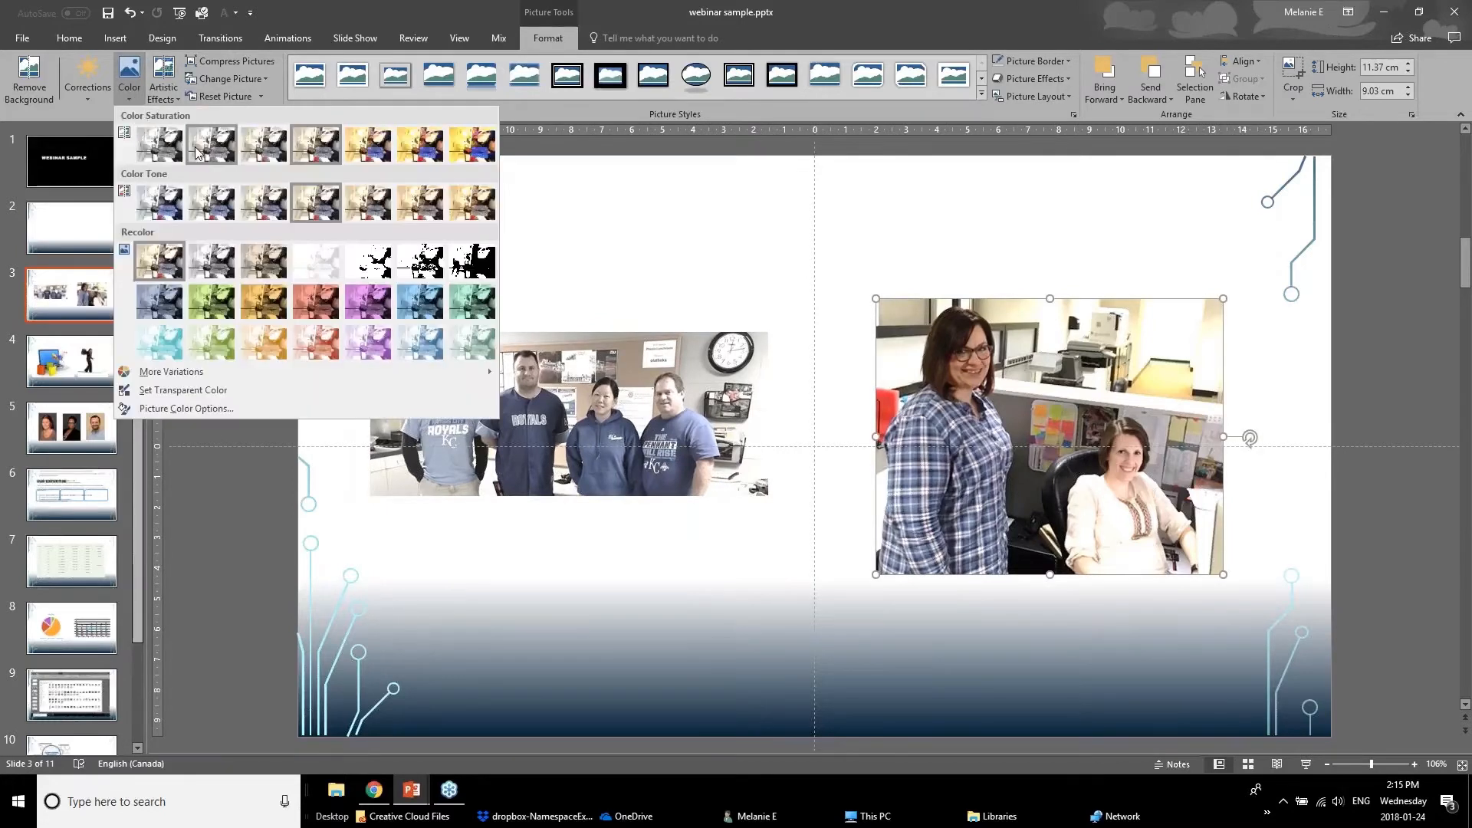
left_click(197, 151)
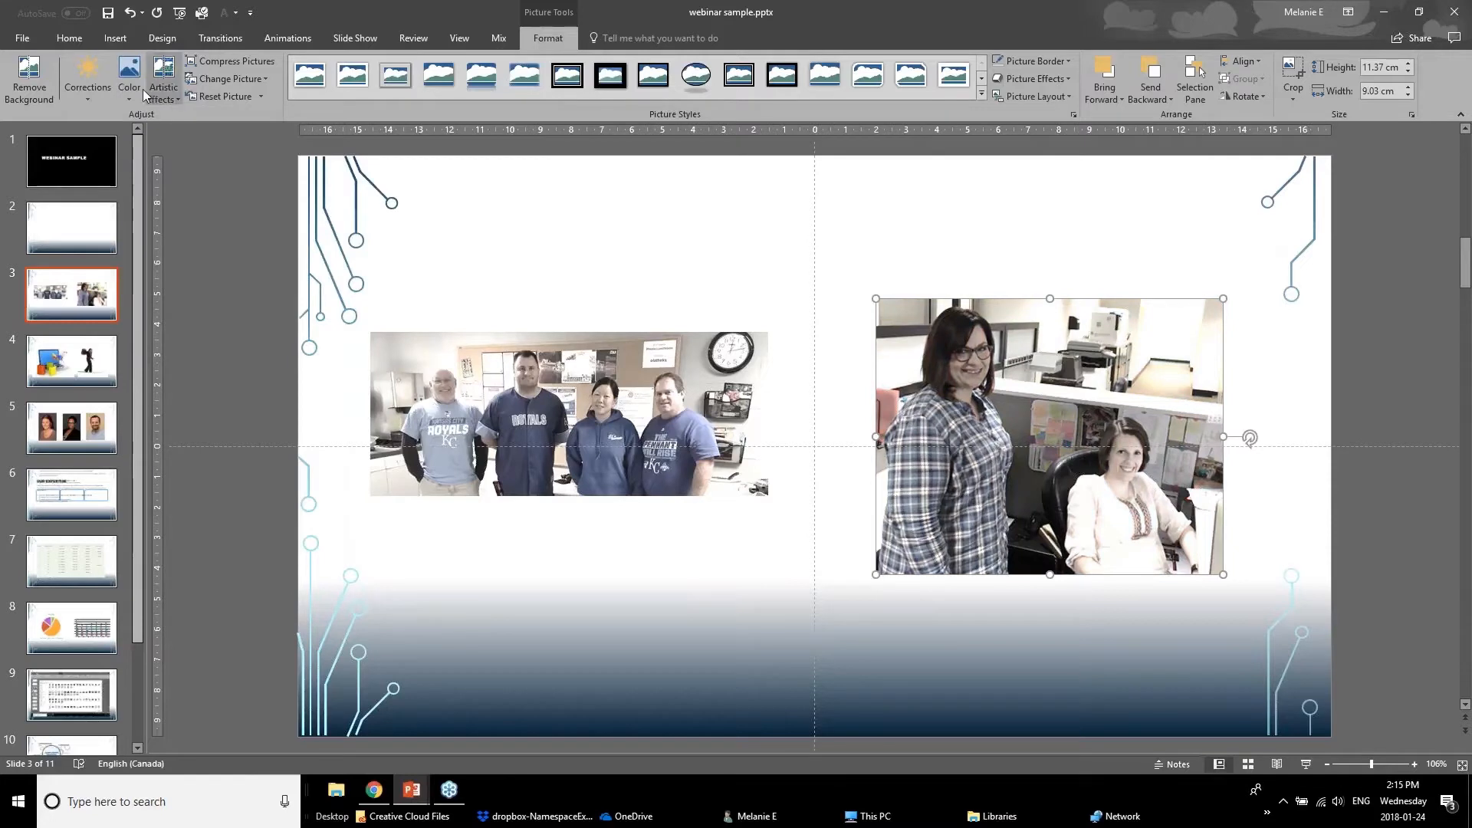
left_click(728, 542)
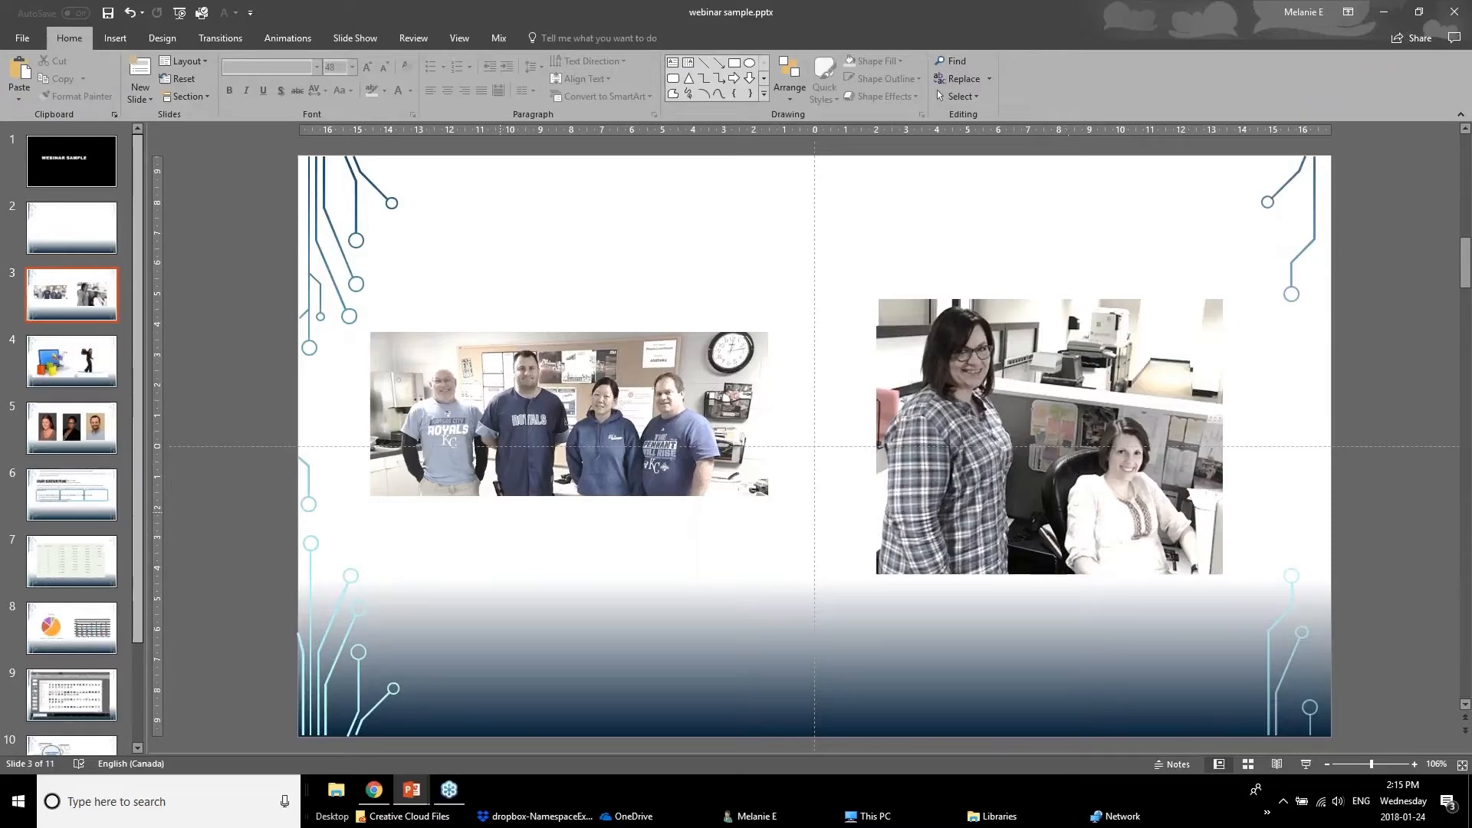
Switch to the Powerpoint Webinar January 2018 v1 presentation and show its Removing Background slide.
mouse_move(419, 799)
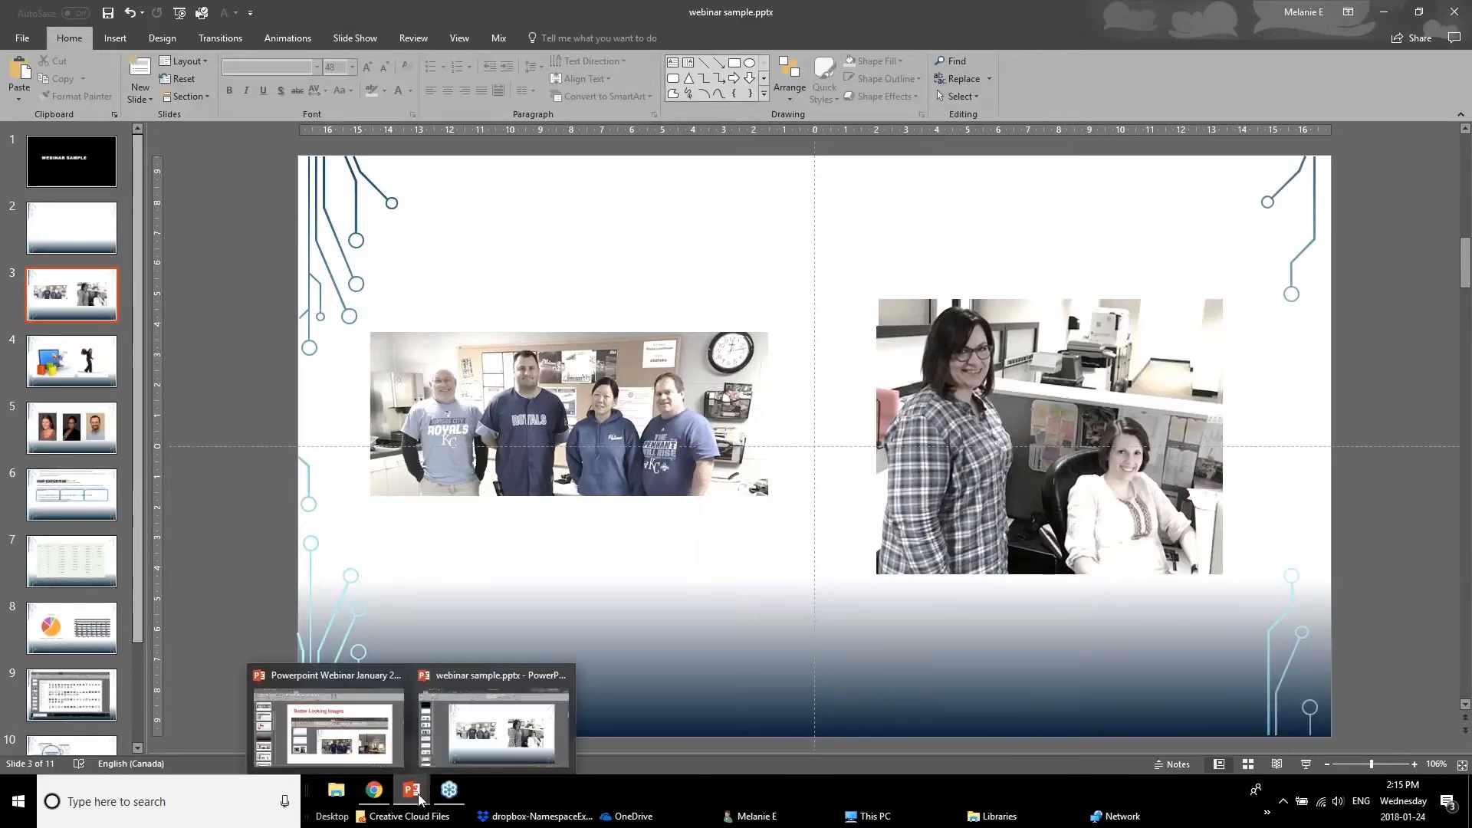
left_click(385, 750)
left_click(40, 699)
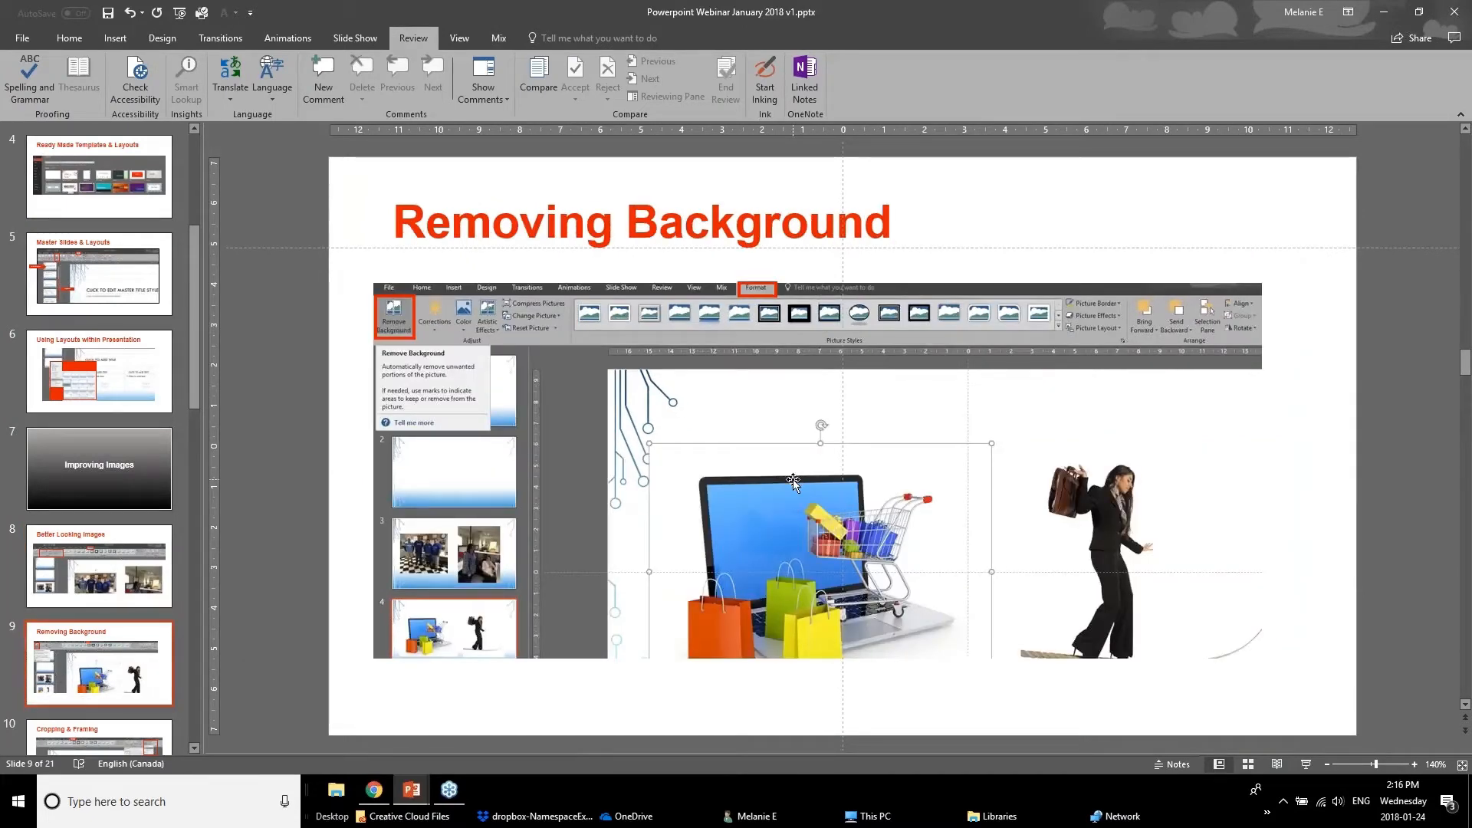
Return to webinar sample.pptx and display slide 4 with the laptop and businesswoman pictures.
left_click(405, 792)
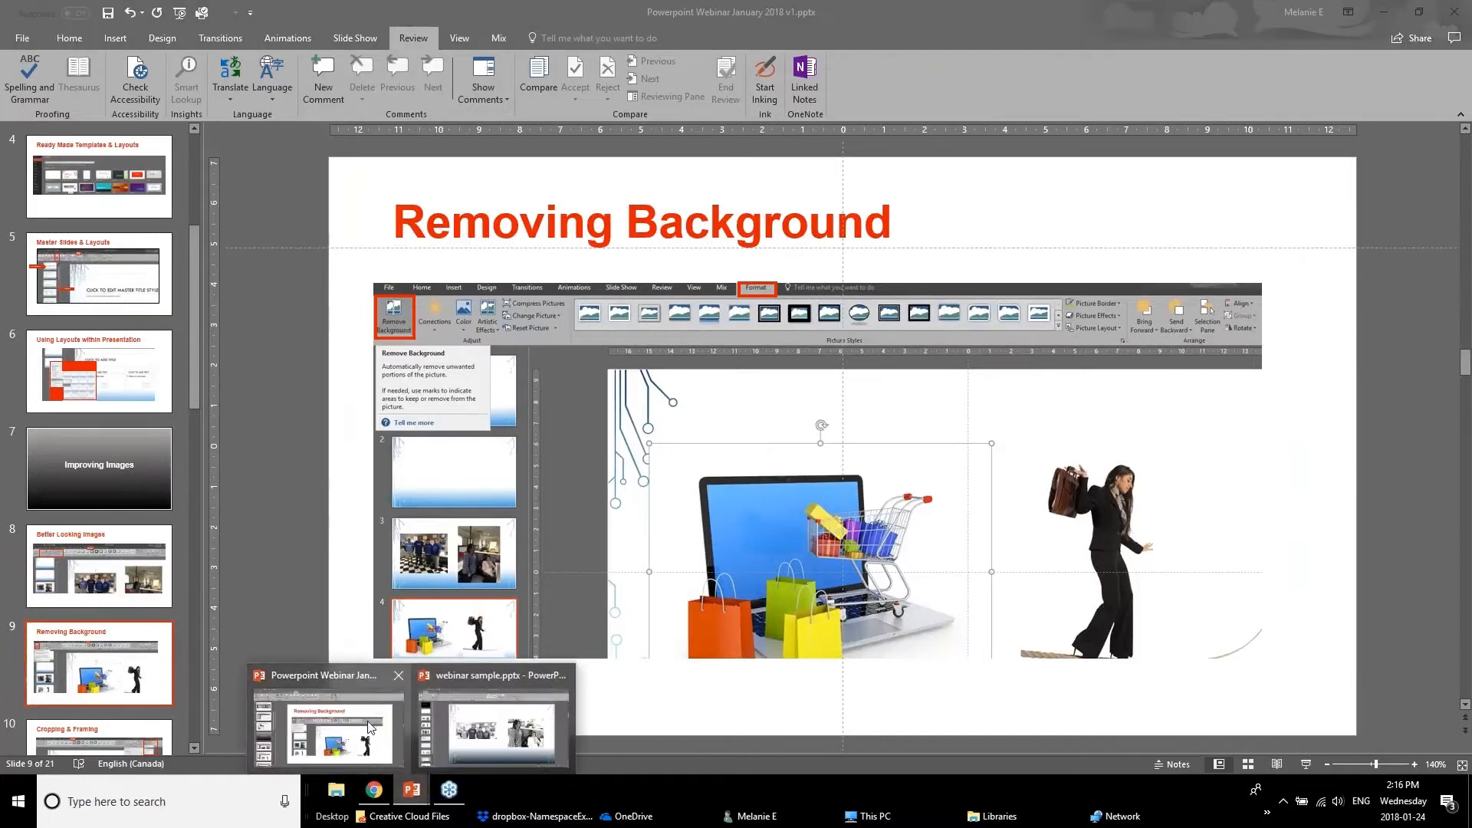
left_click(463, 711)
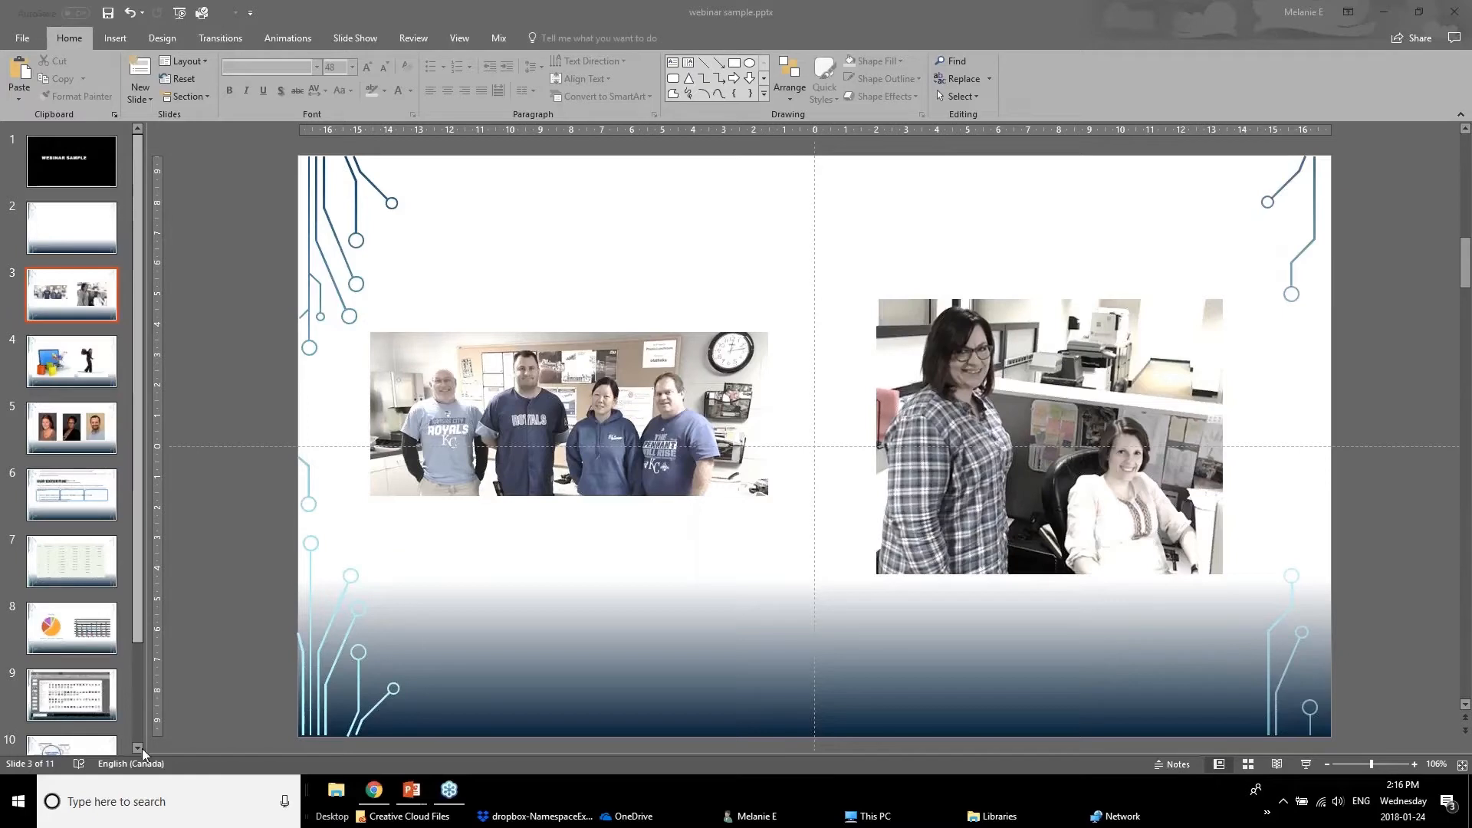
left_click(63, 357)
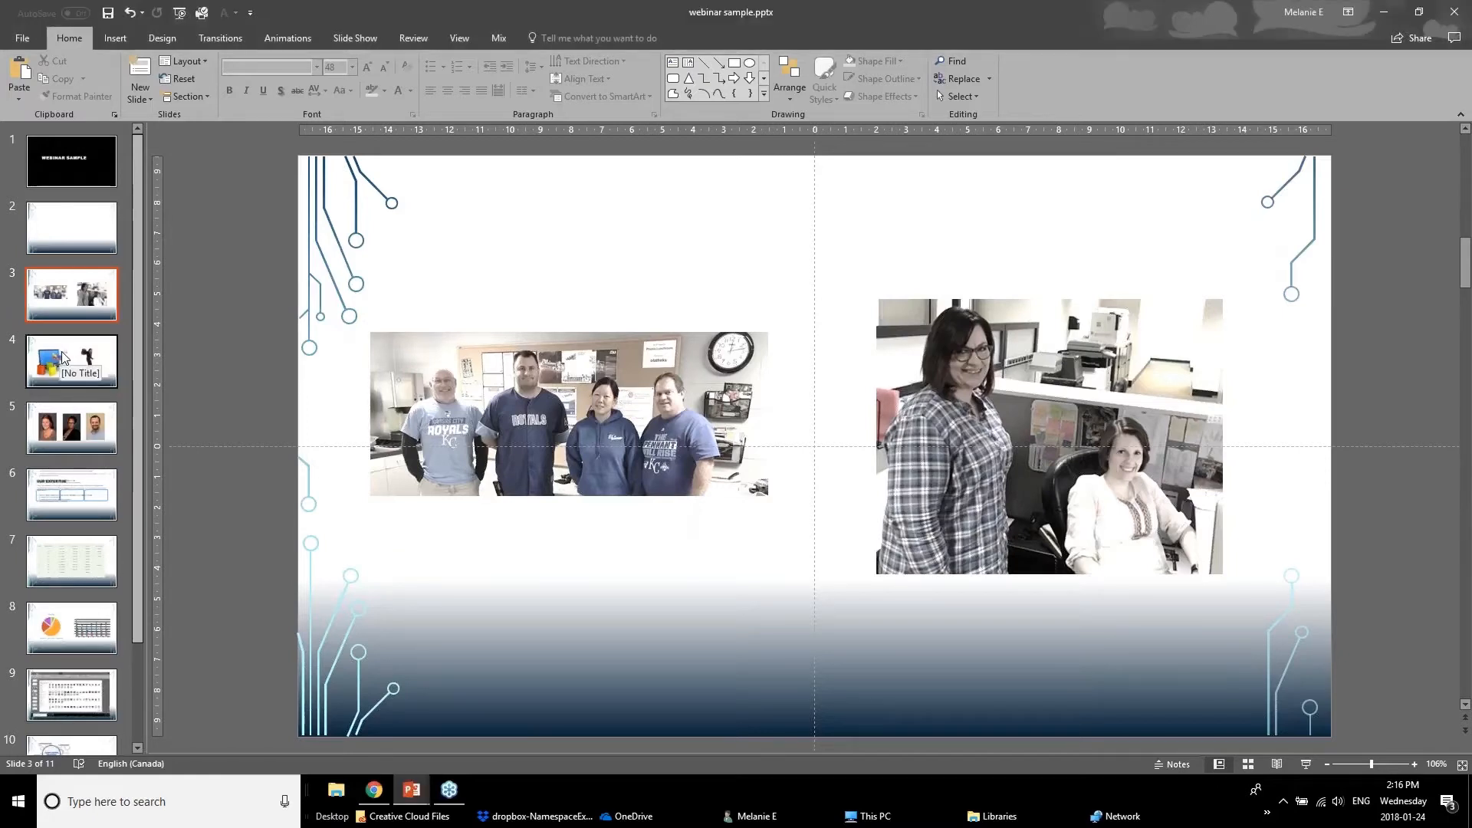
left_click(64, 356)
Reposition the laptop and businesswoman pictures on slide 4 and show the picture formatting tools for the laptop picture.
left_click_drag(650, 438, 598, 448)
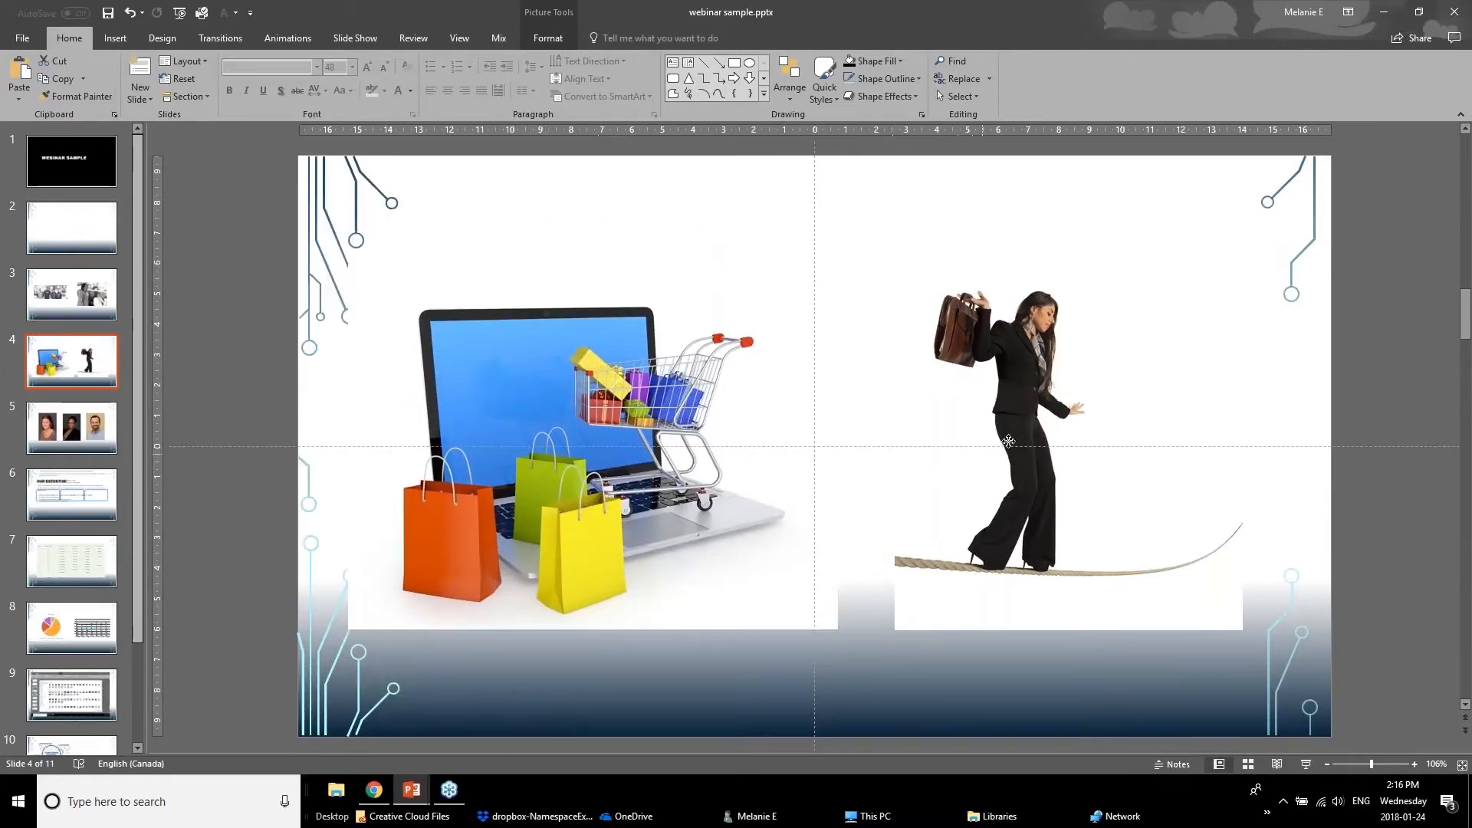
left_click_drag(972, 454, 1032, 457)
mouse_move(606, 516)
left_mouse_down()
mouse_move(592, 550)
mouse_move(596, 525)
left_mouse_up()
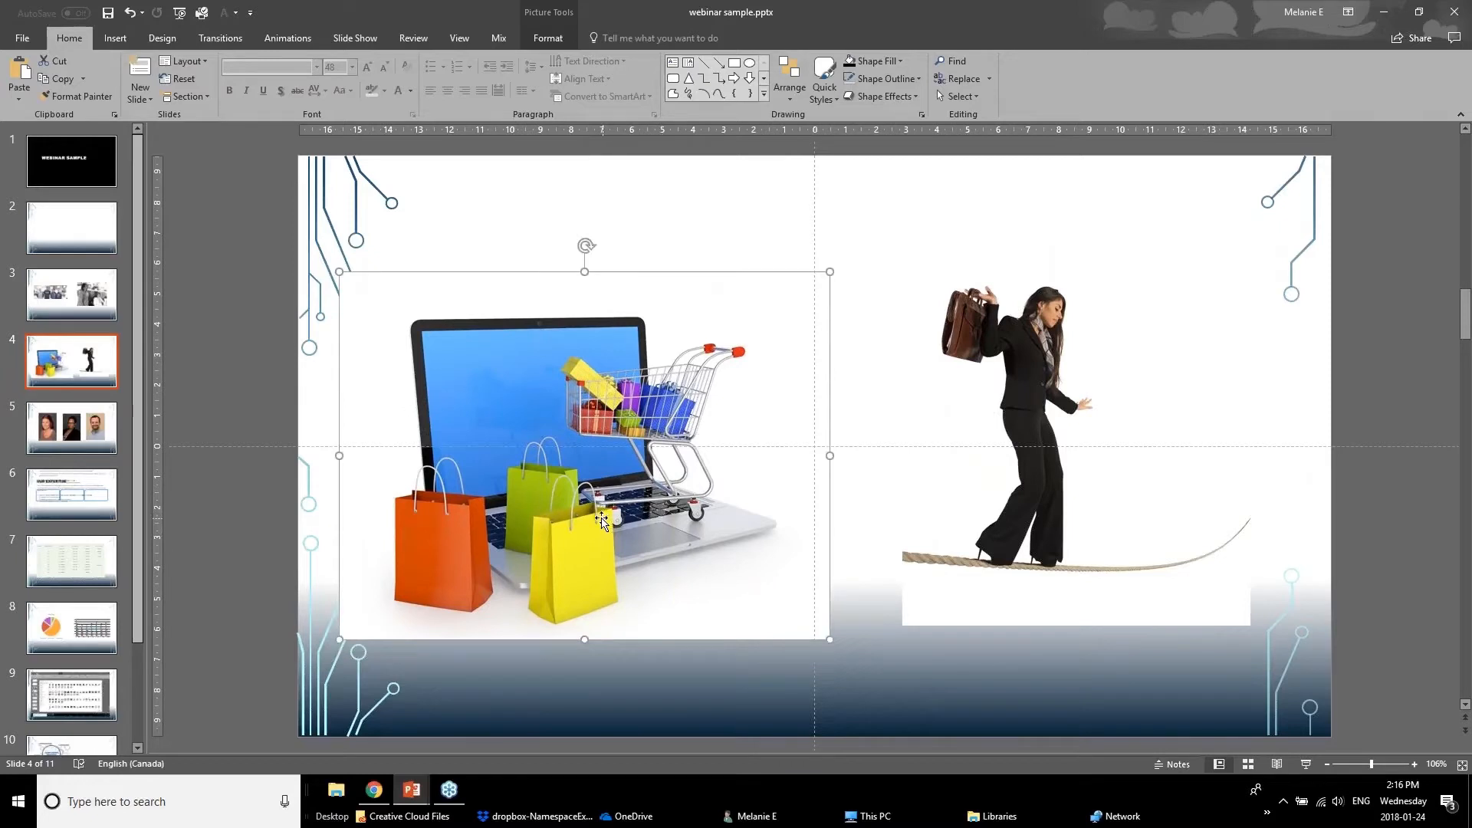
left_click(541, 14)
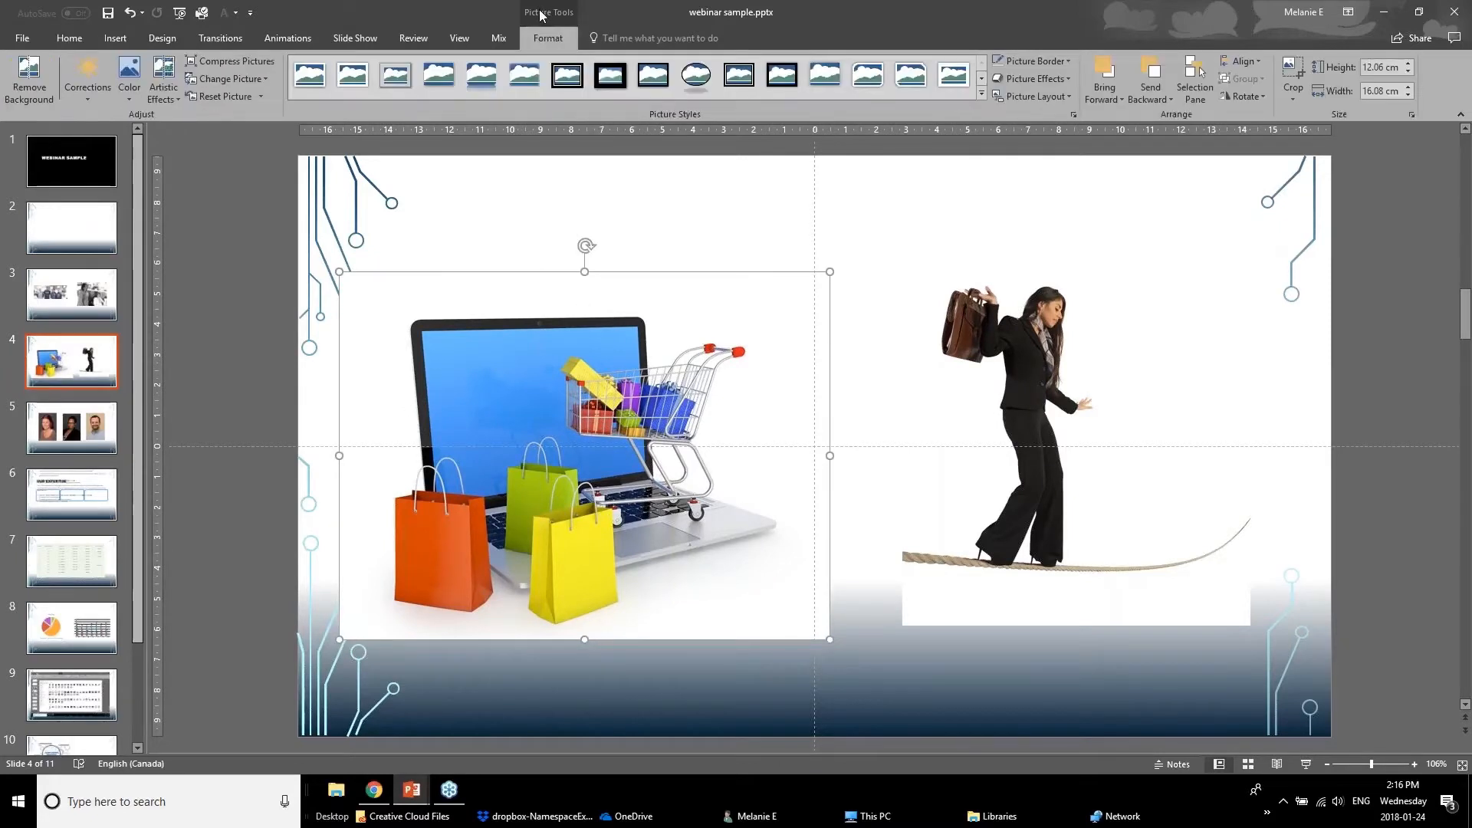
Start background removal on the laptop picture and mark the laptop base, shopping cart and bag bottoms as areas to keep.
left_click(32, 89)
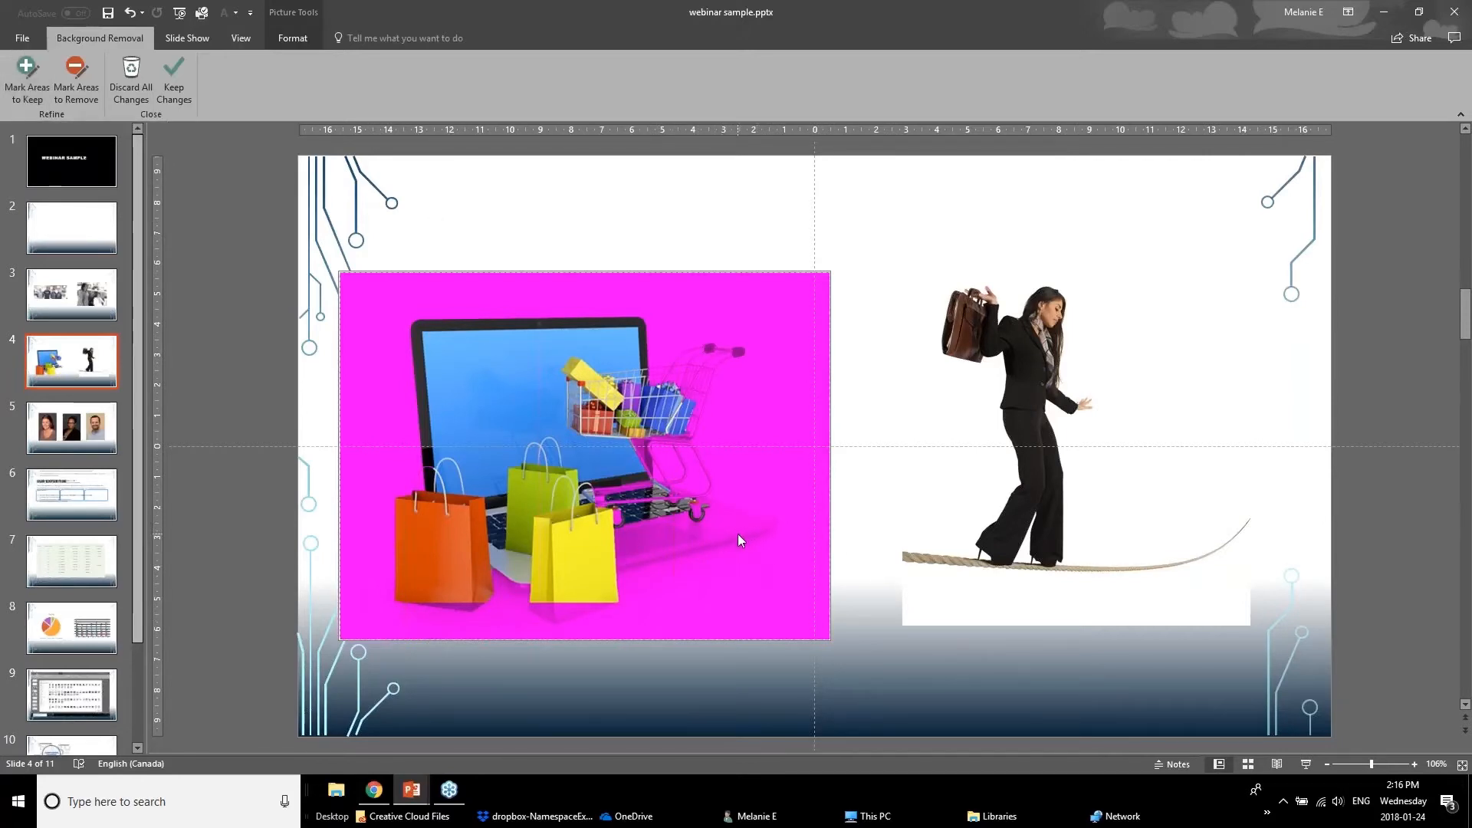
left_click(27, 99)
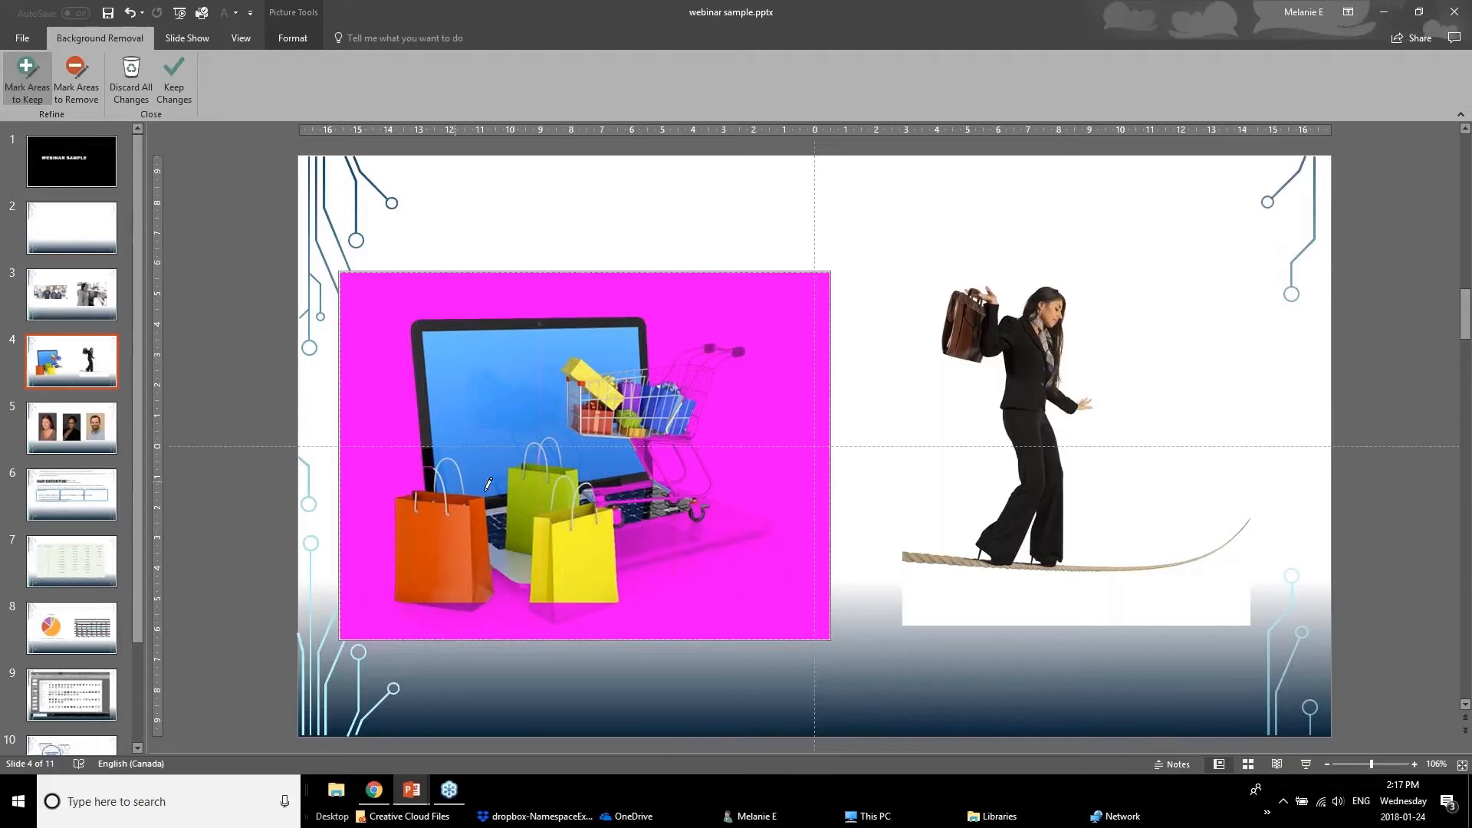
left_click_drag(624, 538, 756, 532)
mouse_move(703, 377)
left_mouse_down()
mouse_move(687, 464)
mouse_move(715, 486)
left_mouse_up()
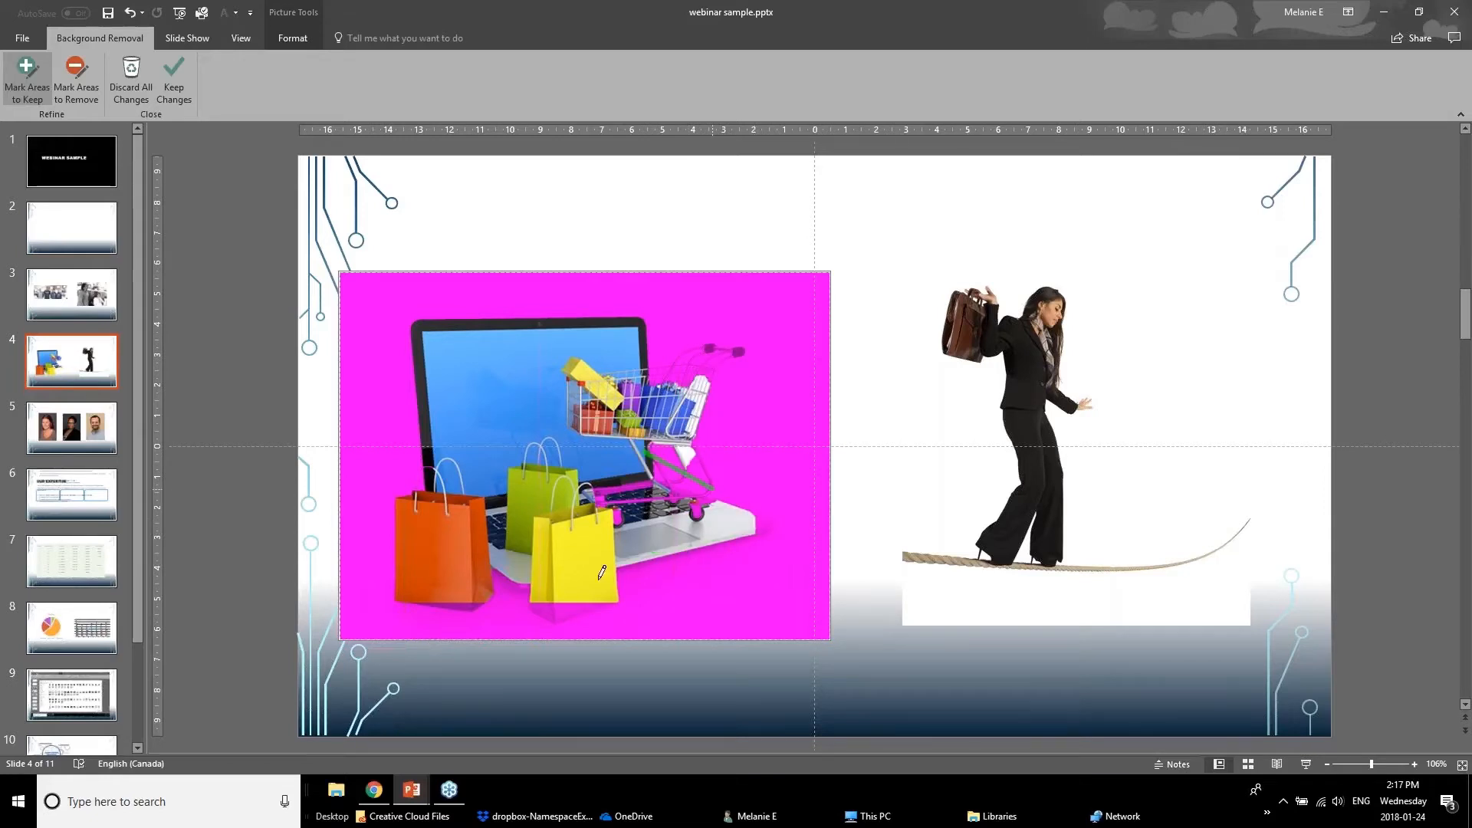
mouse_move(575, 609)
left_mouse_down()
mouse_move(456, 607)
mouse_move(498, 577)
left_mouse_up()
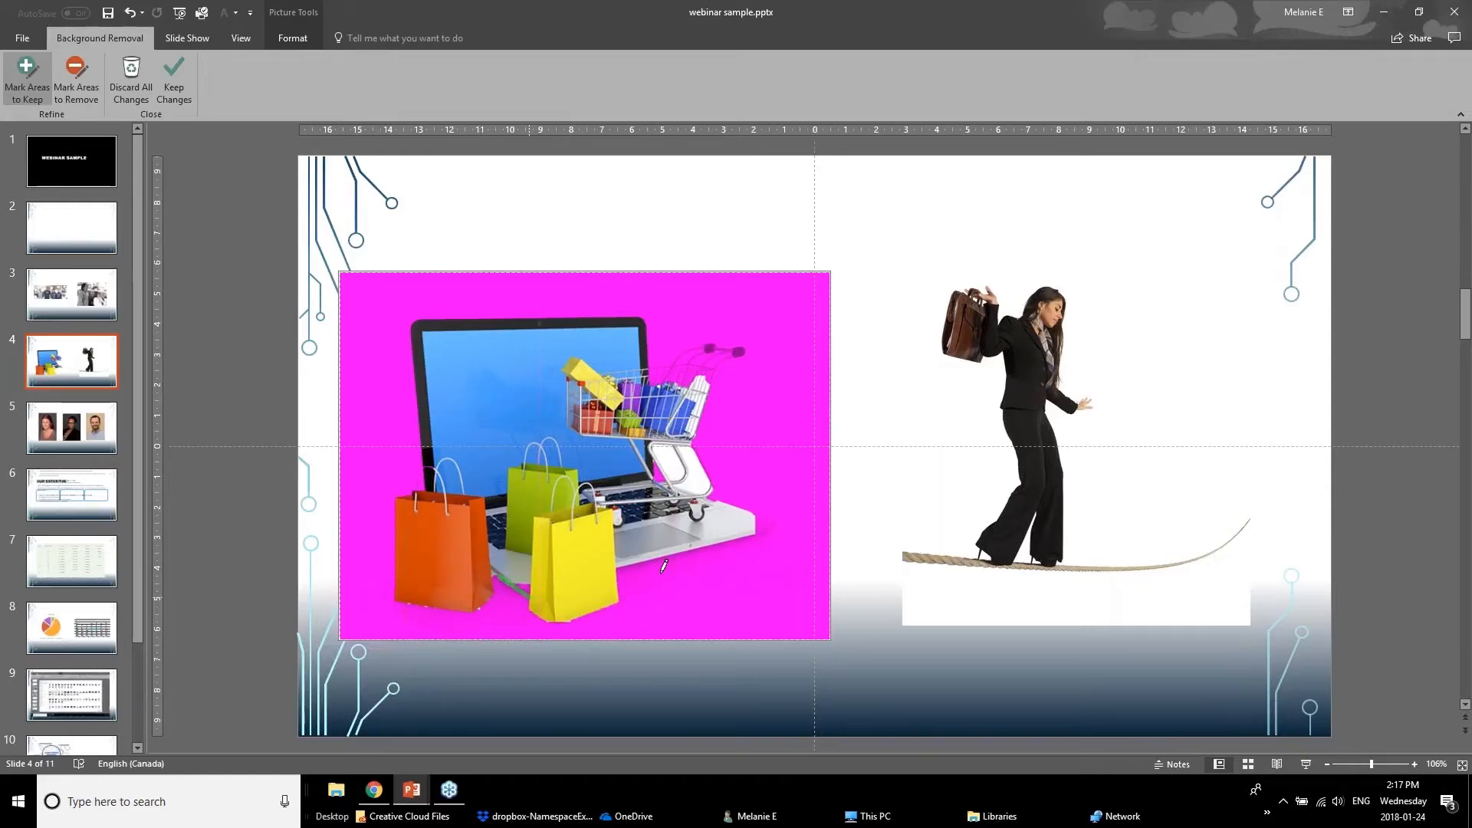
Mark the laptop's front edge and corner to keep, apply the background removal, and move the laptop picture slightly up.
left_click_drag(648, 573, 759, 540)
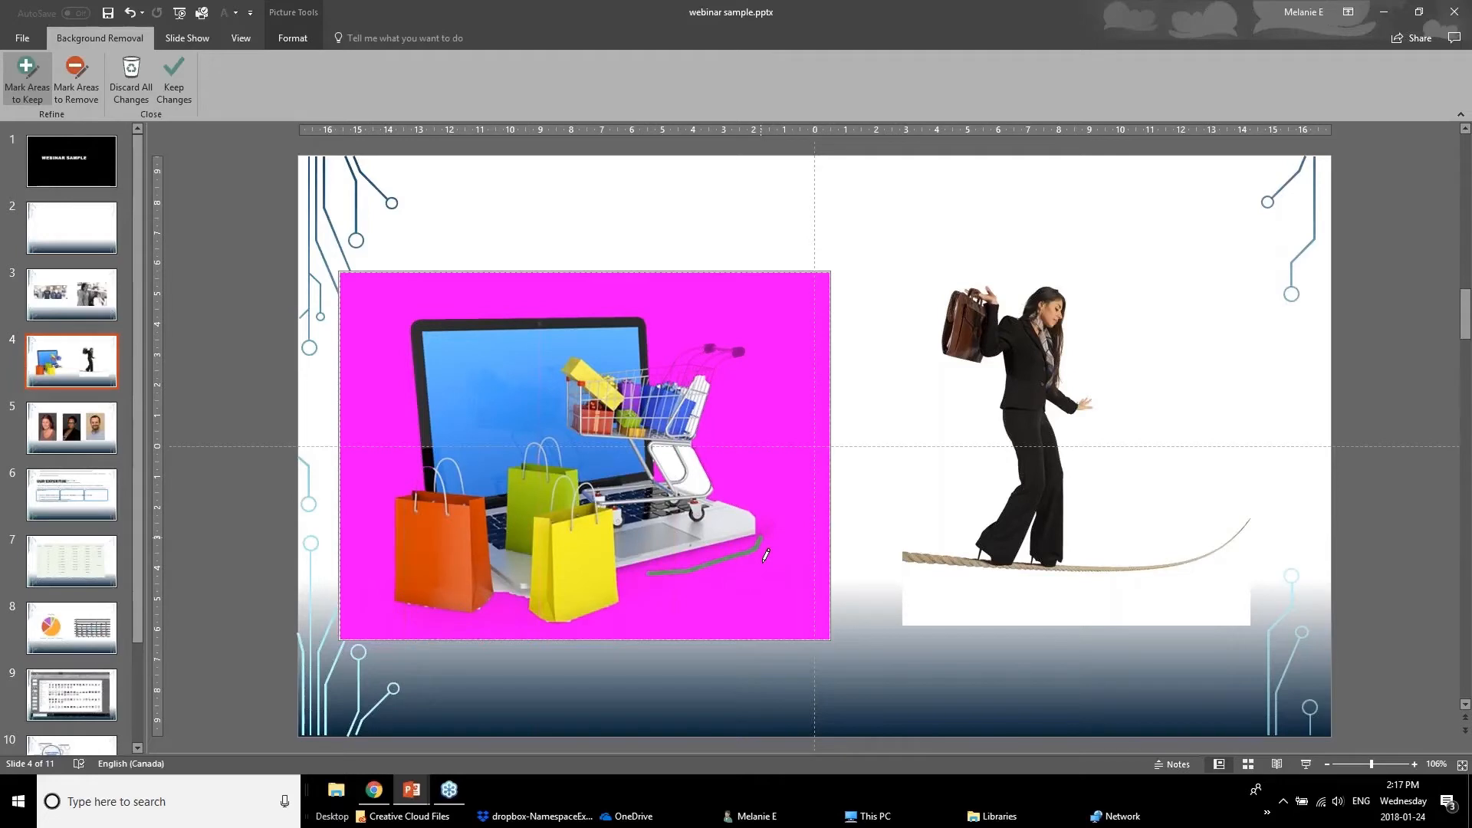
left_click_drag(777, 515, 773, 531)
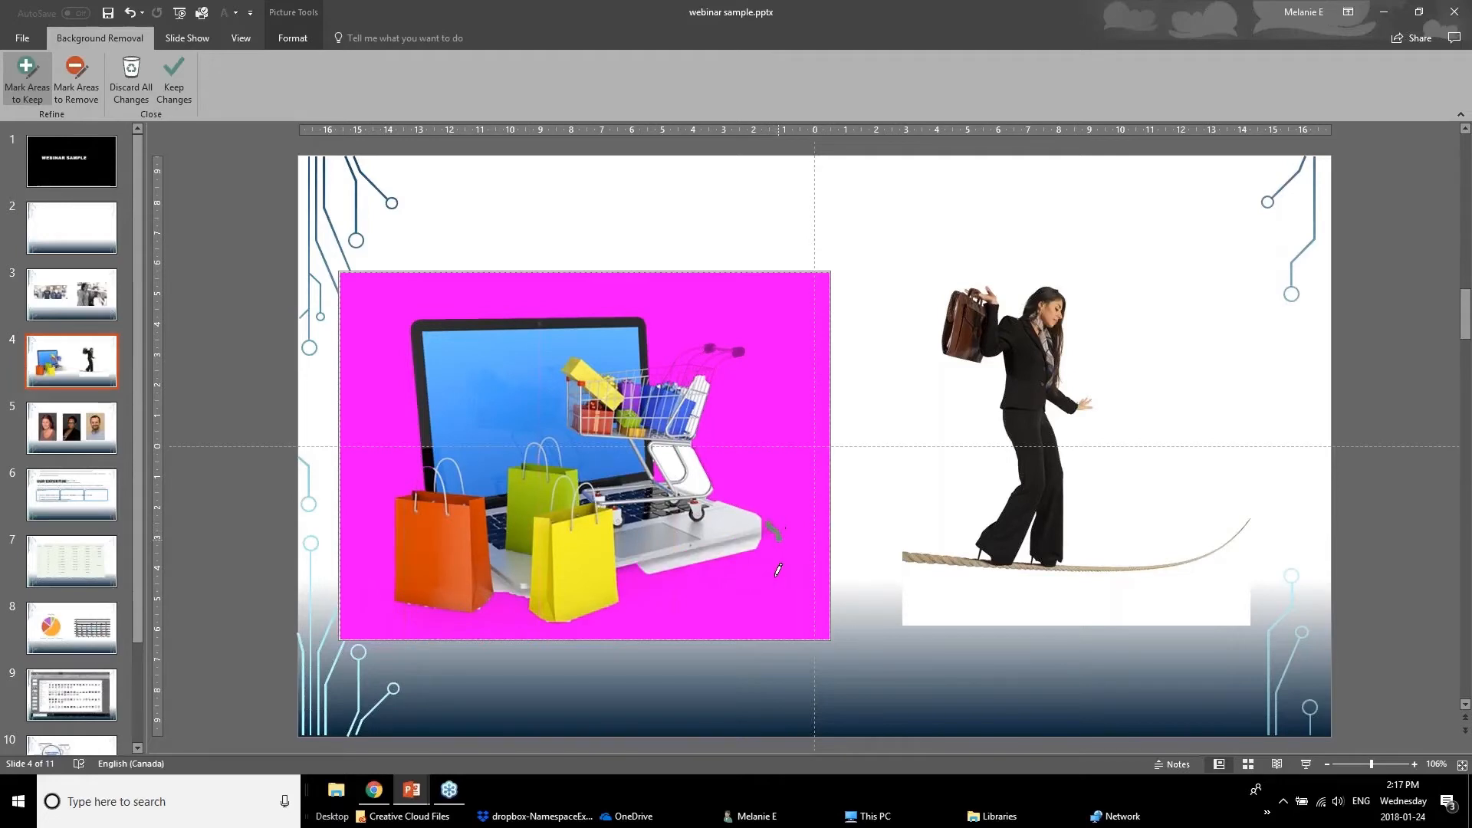
left_click_drag(714, 489, 732, 505)
left_click_drag(625, 573, 649, 575)
left_click(177, 90)
left_click_drag(605, 562, 548, 453)
left_click_drag(473, 355, 525, 438)
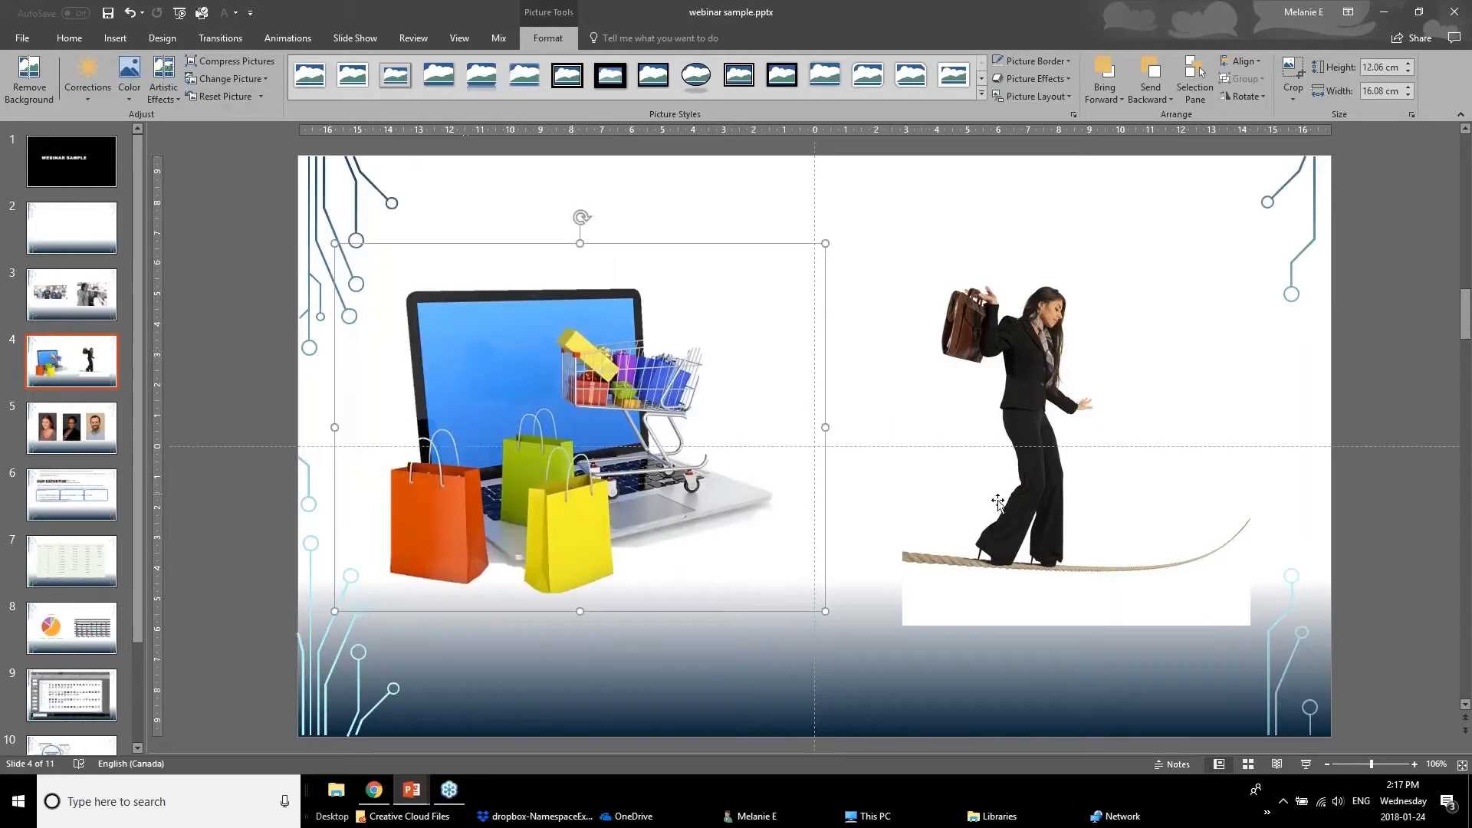
Remove the background of the businesswoman picture, marking both ends of the rope as areas to keep.
left_click(1063, 470)
left_click(13, 78)
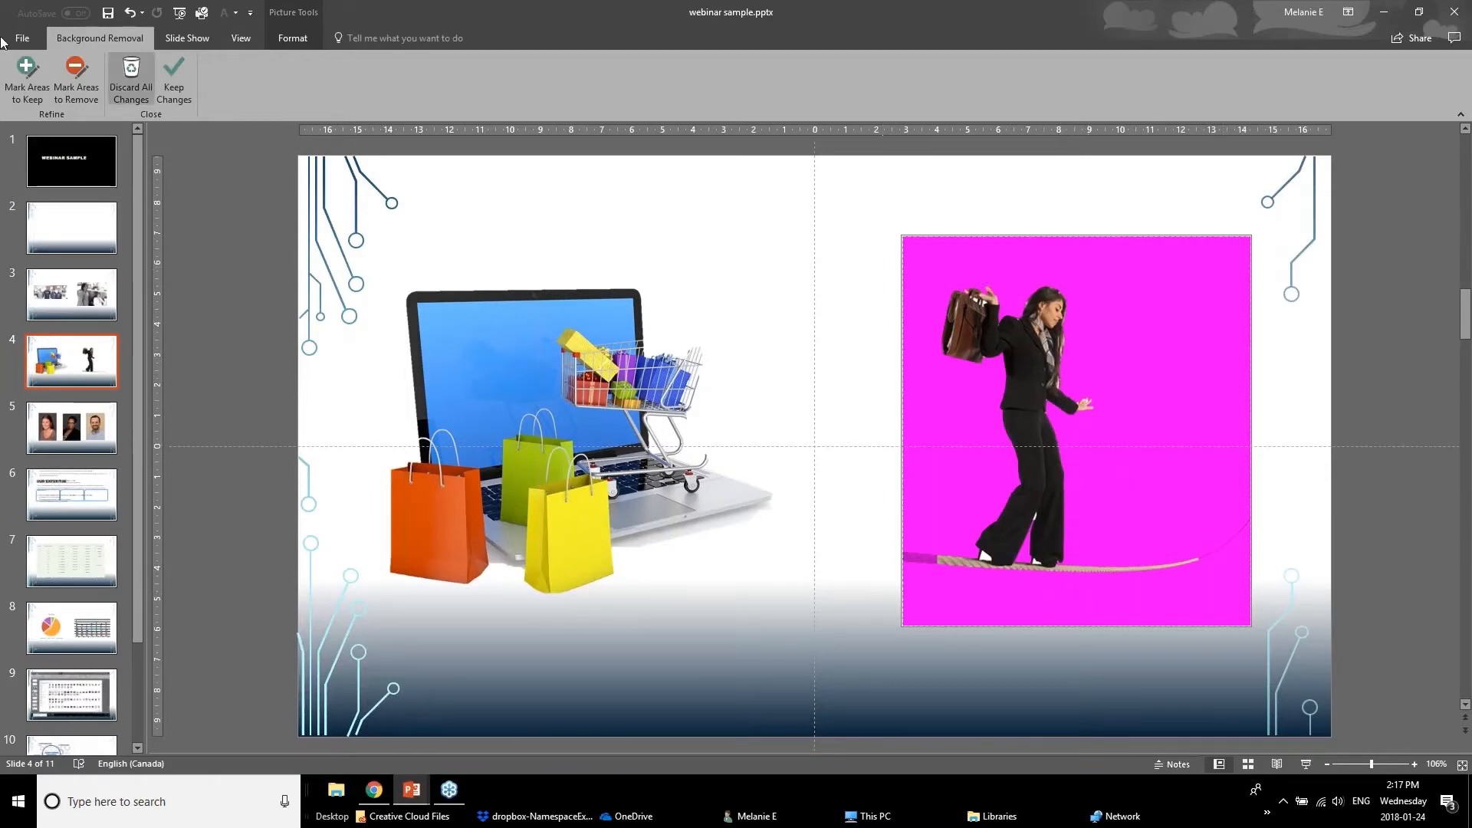
left_click(27, 76)
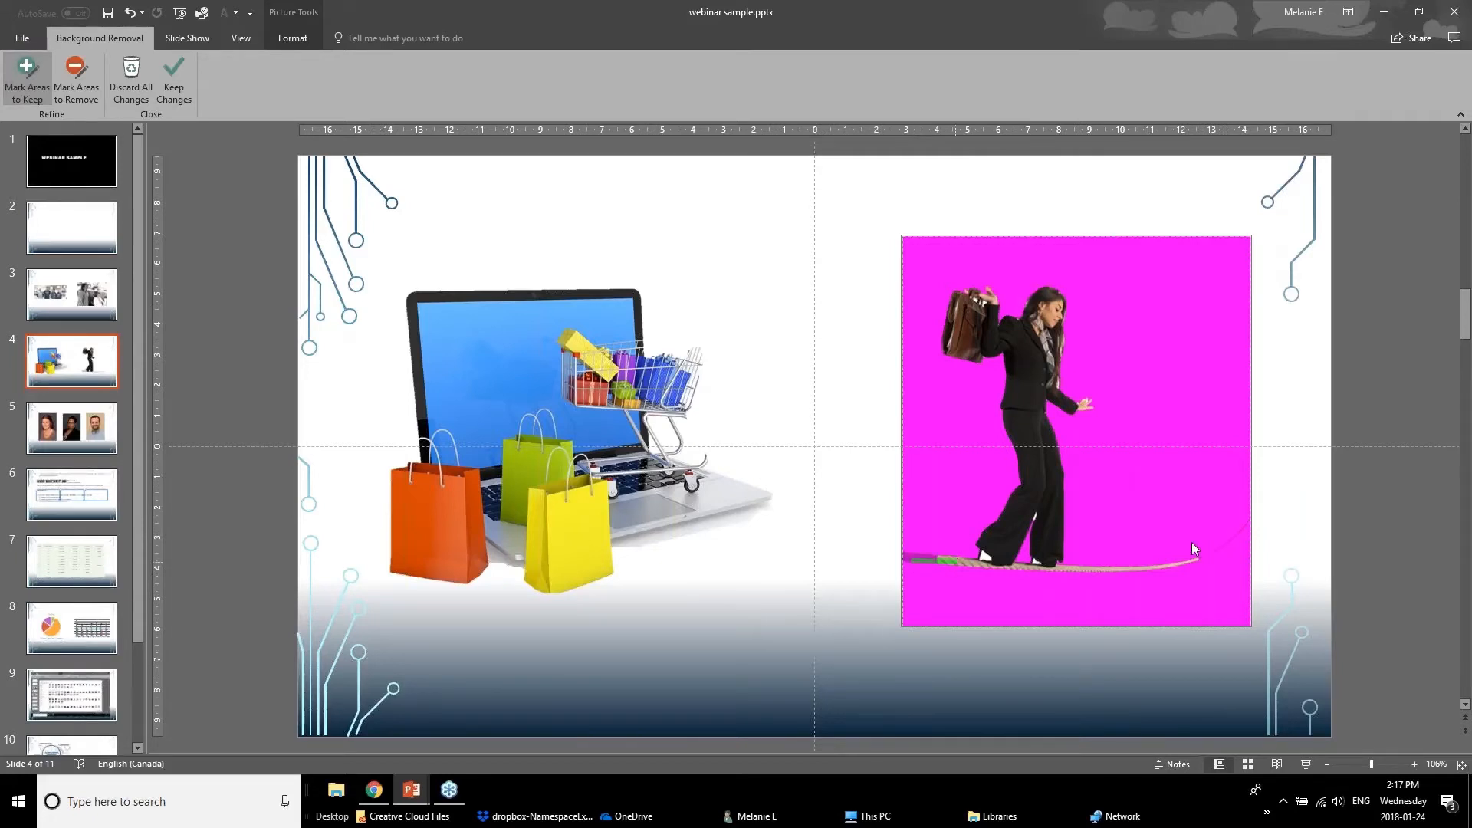
left_click_drag(1265, 564, 1223, 545)
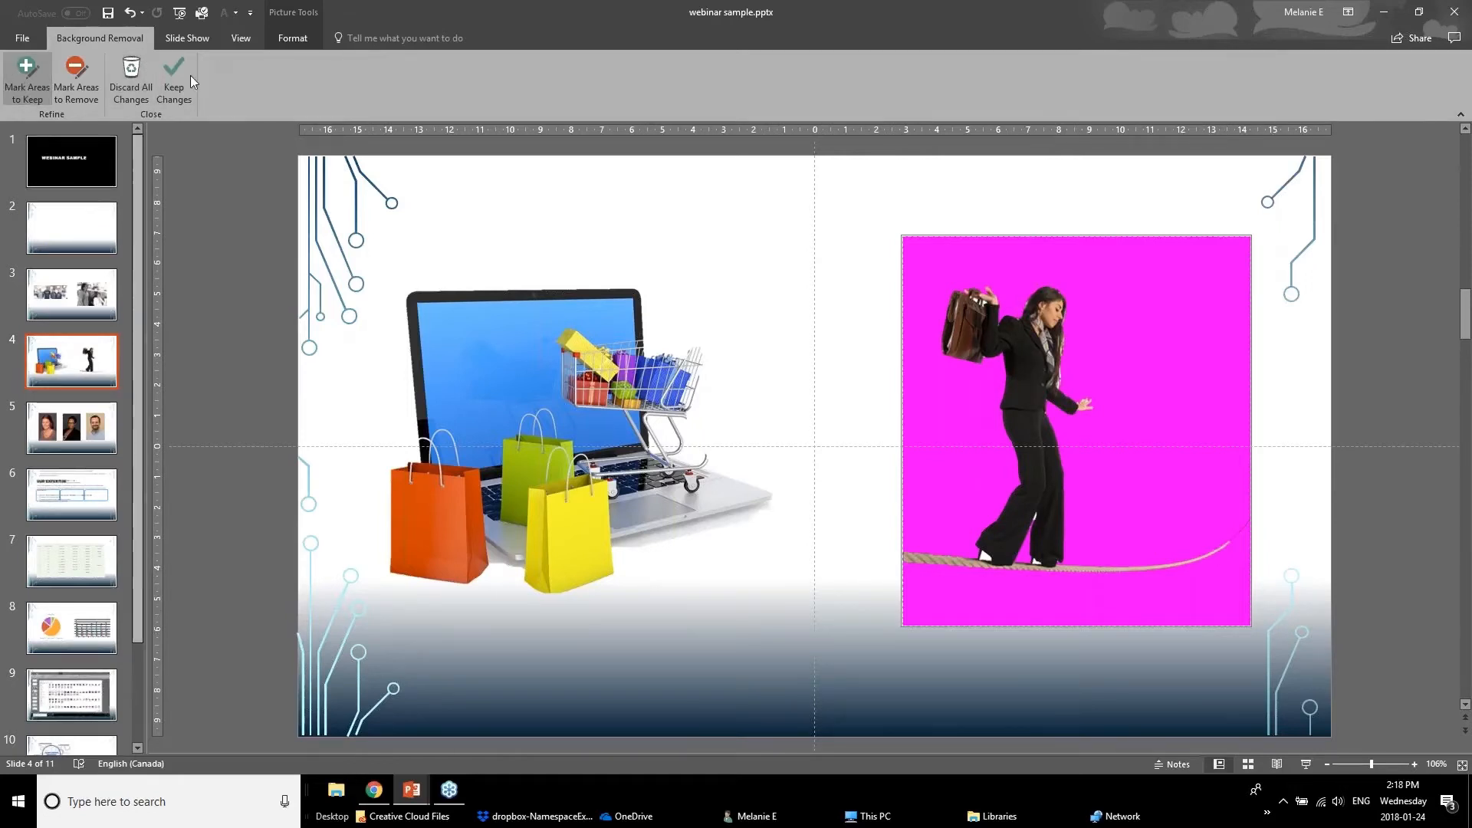
left_click(165, 76)
Move the businesswoman picture slightly up and toward the laptop picture, and bring it forward.
left_click_drag(1049, 453, 1023, 430)
left_click(1106, 98)
left_click(1107, 116)
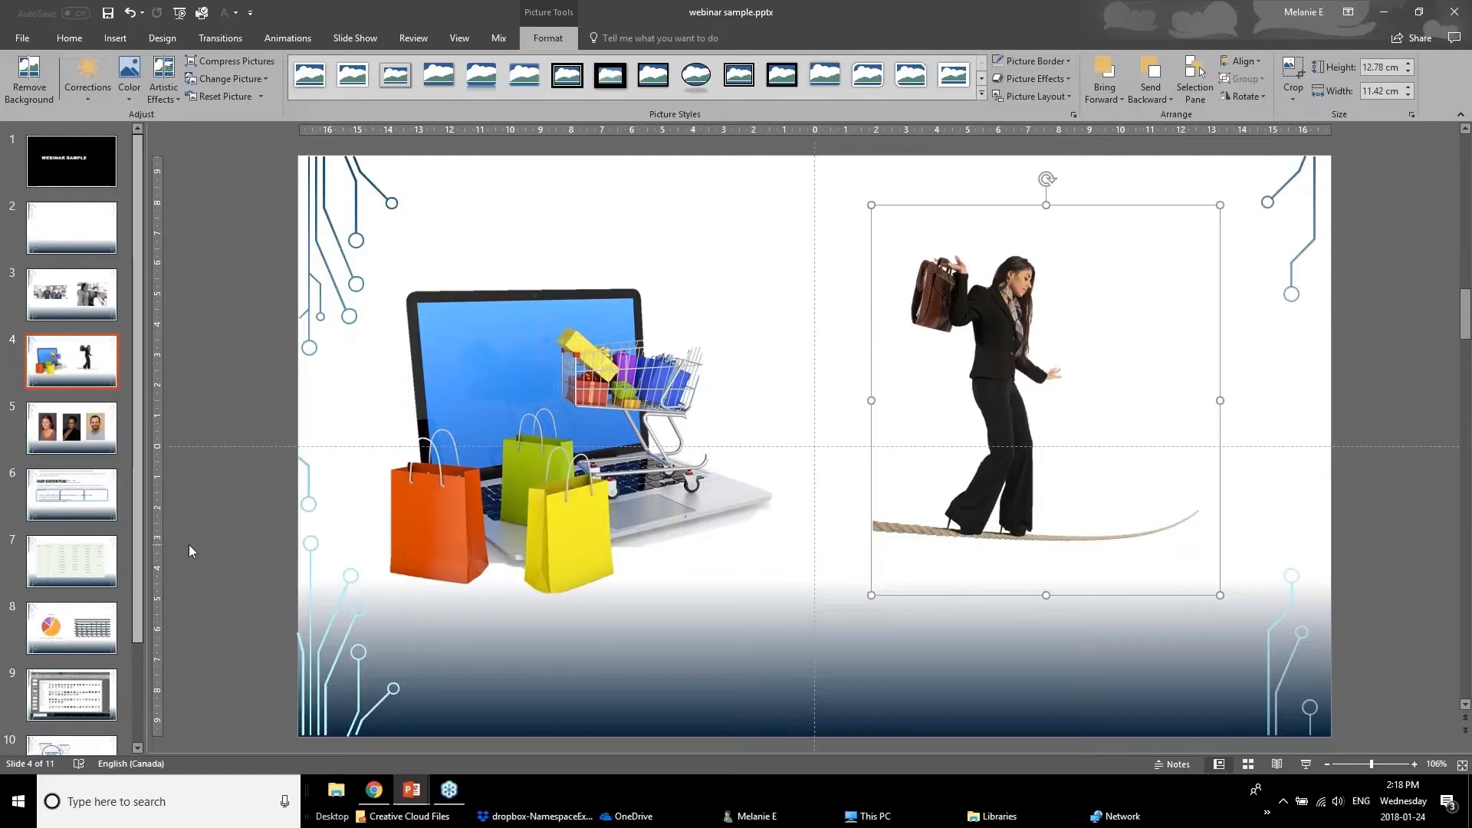
Crop the portrait of the long-haired woman on slide 5 to an oval shape.
left_click(54, 431)
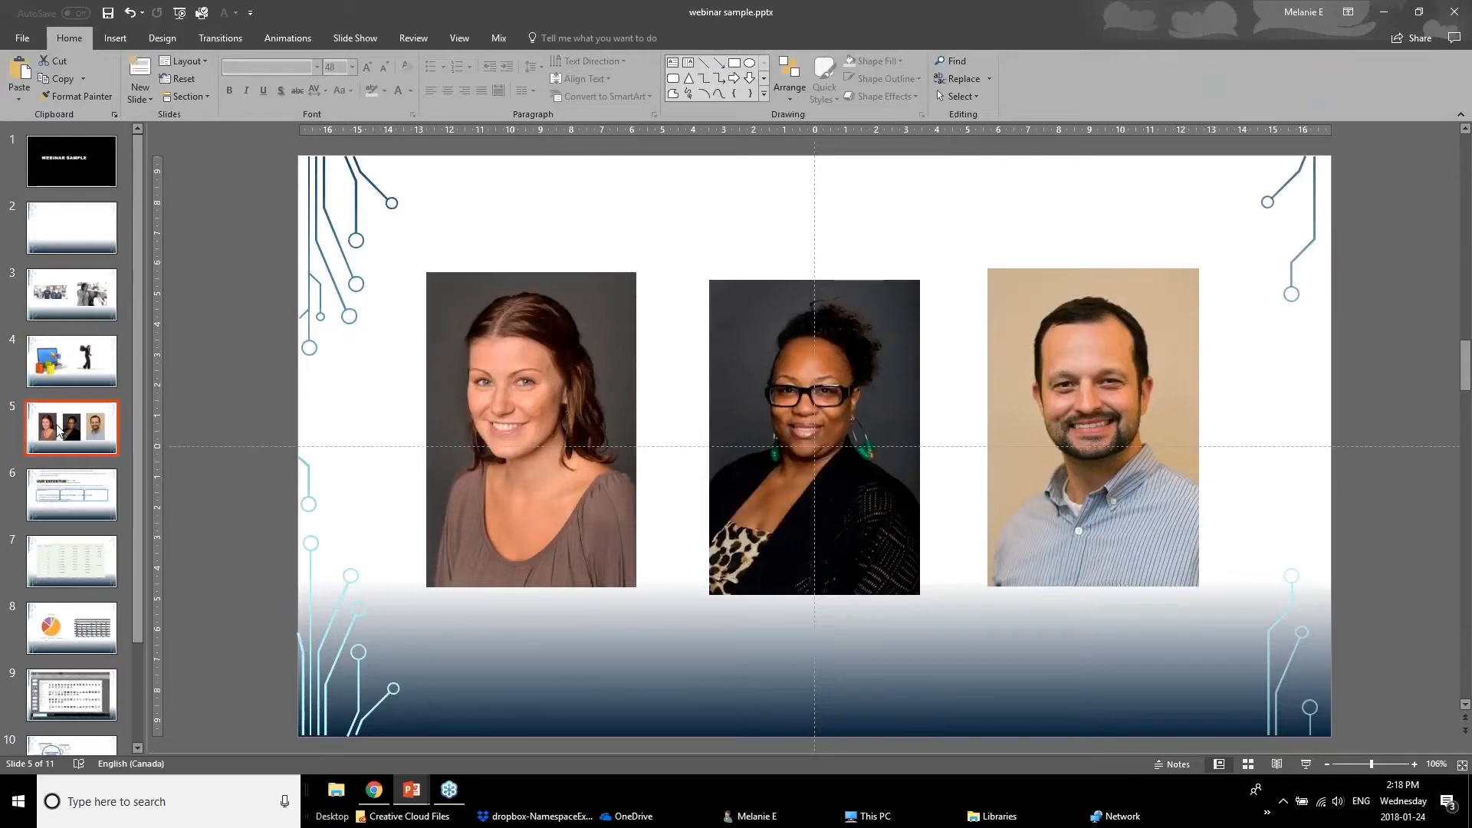
left_click(447, 460)
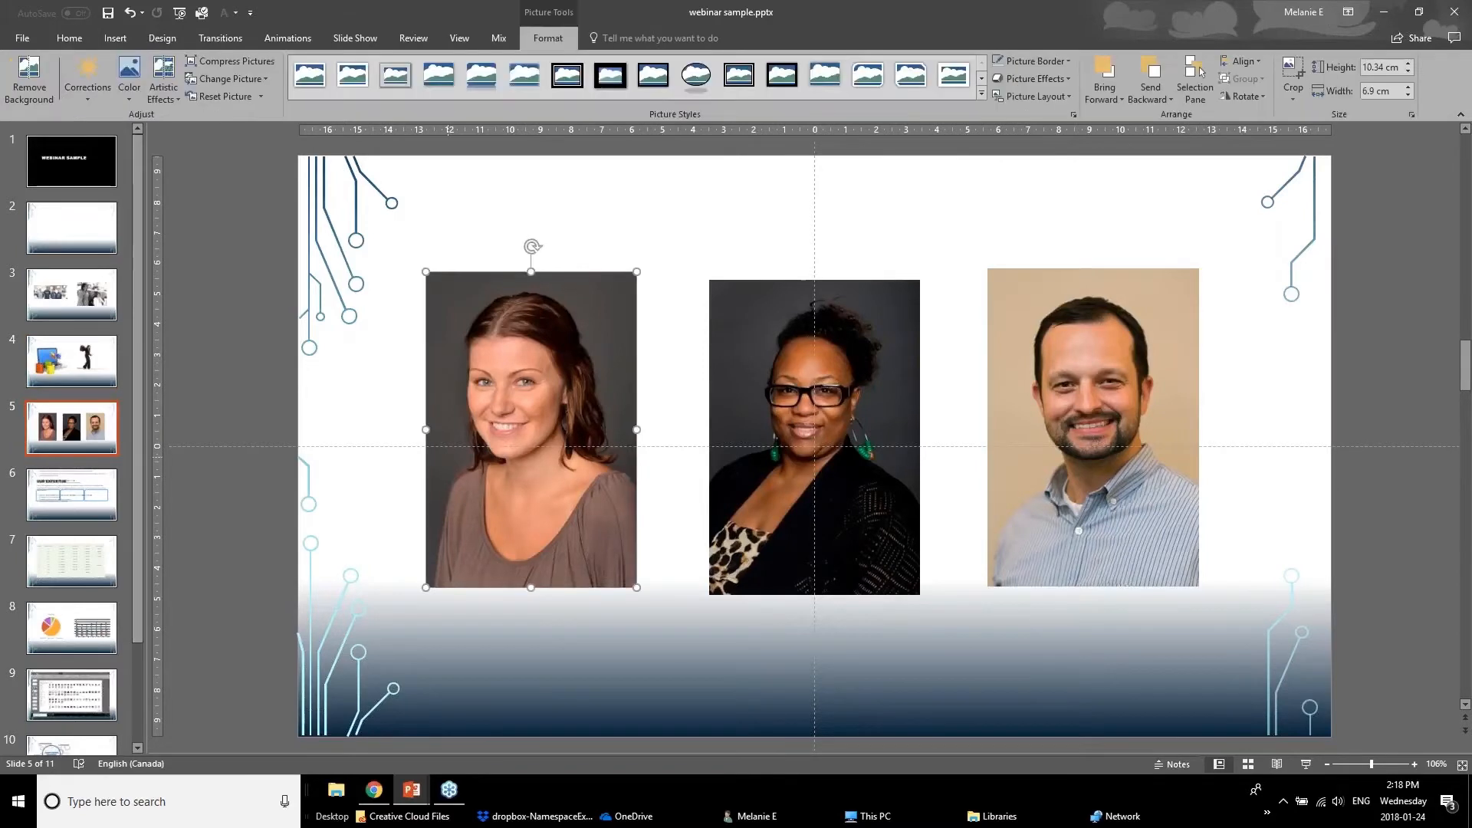
left_click(759, 472)
left_click(1000, 482)
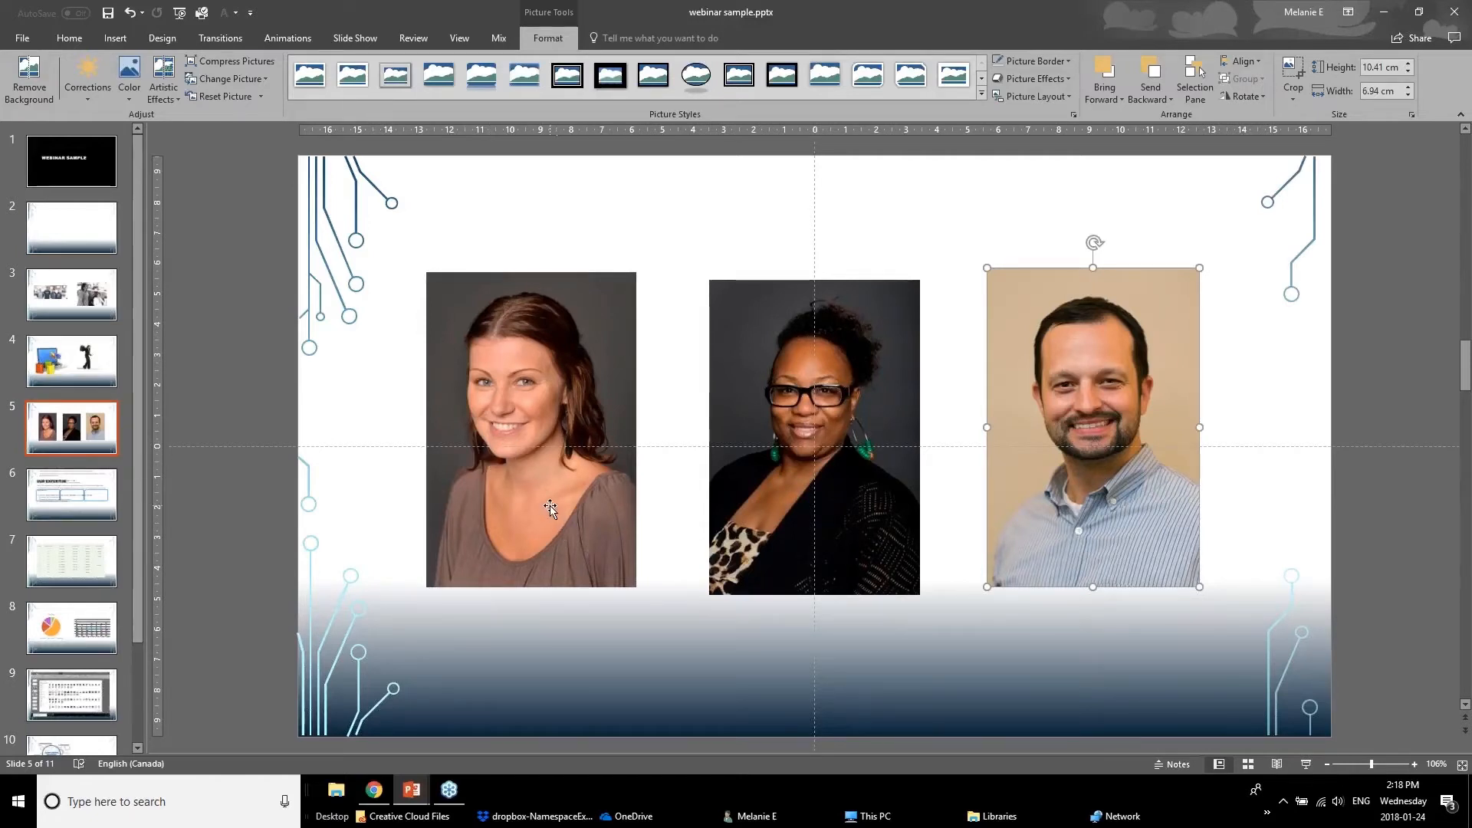
left_click(582, 464)
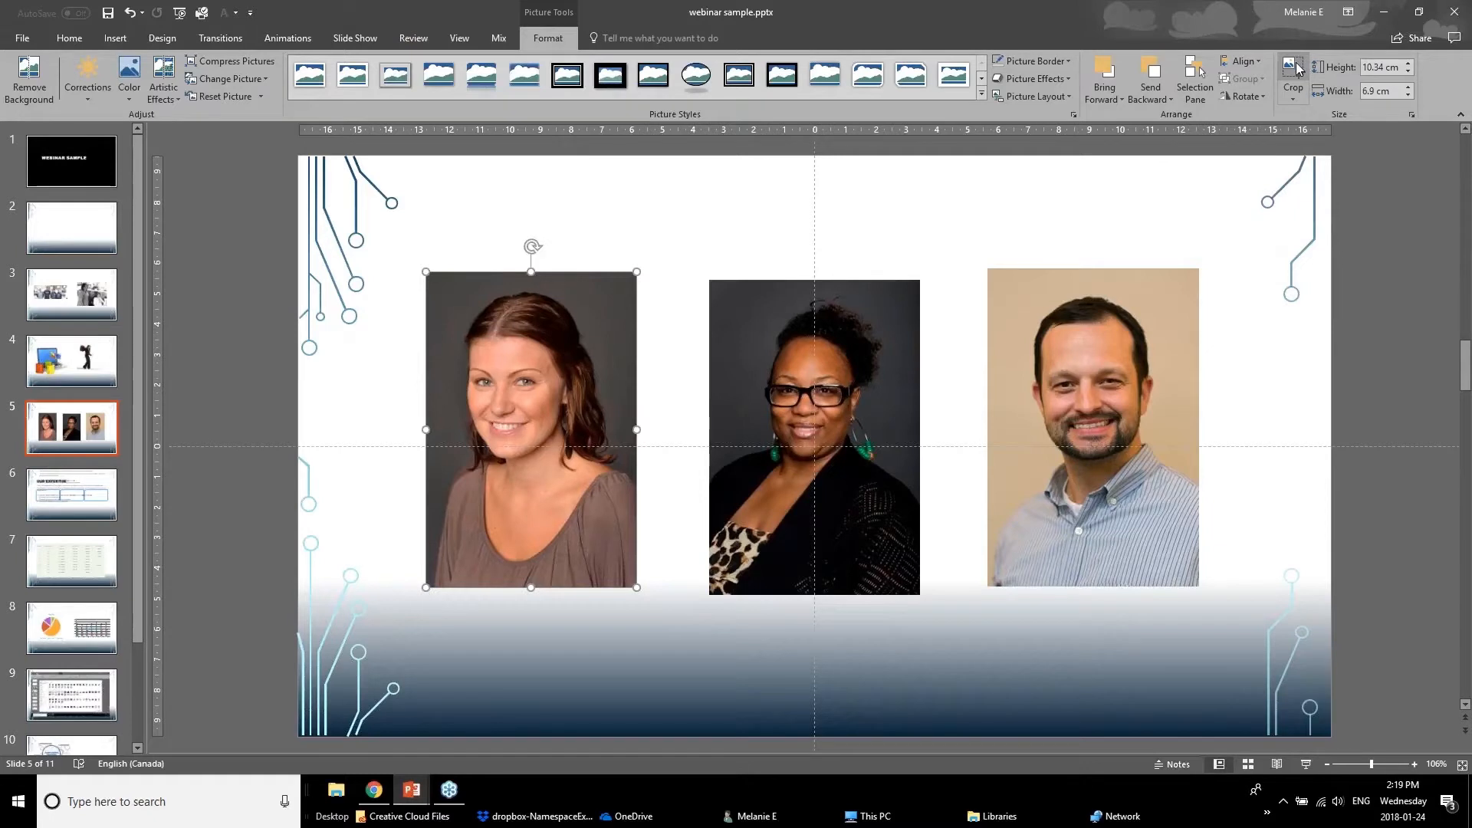
left_click(1294, 102)
mouse_move(1306, 138)
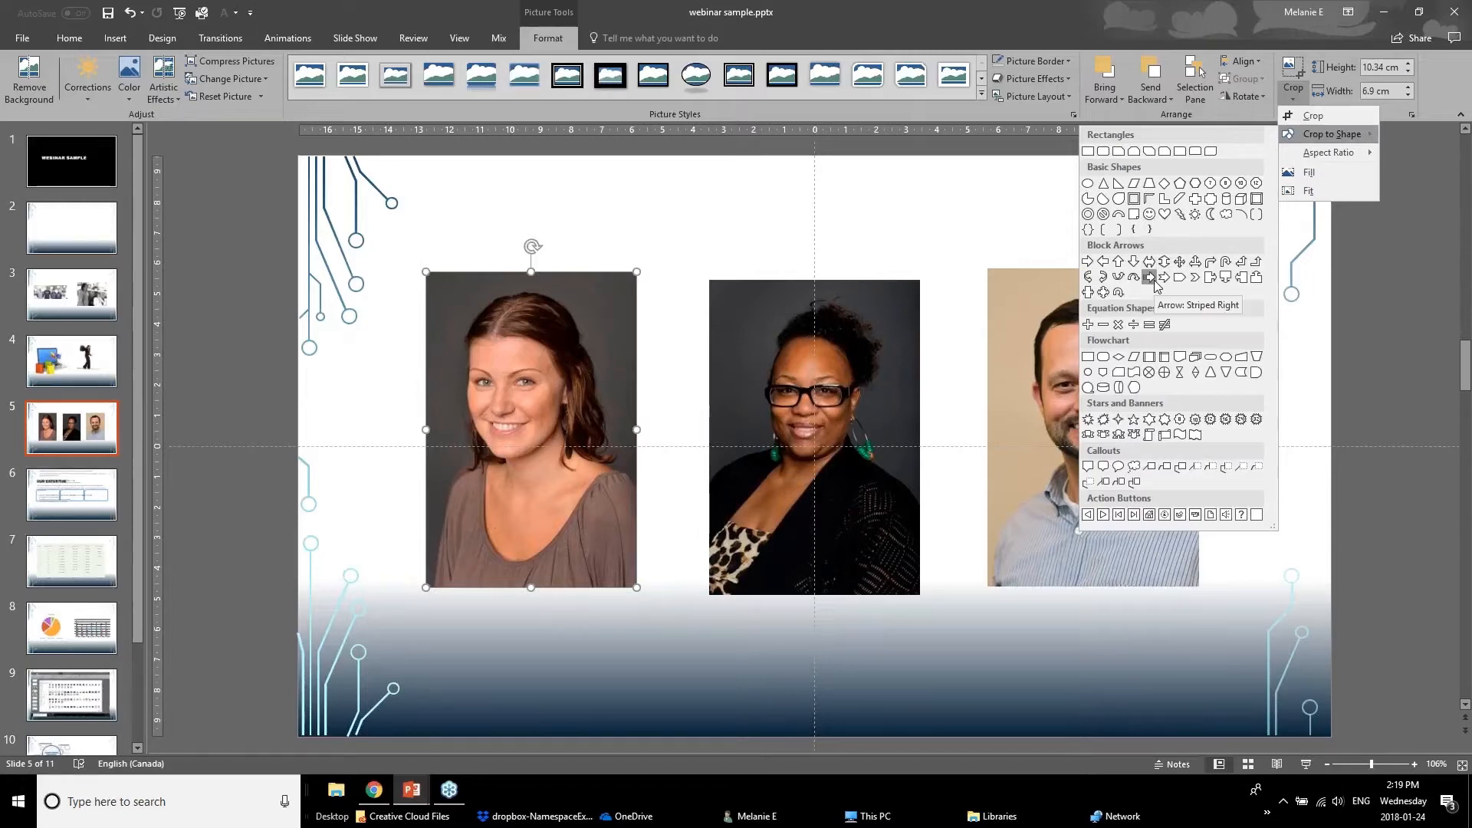
left_click(1092, 186)
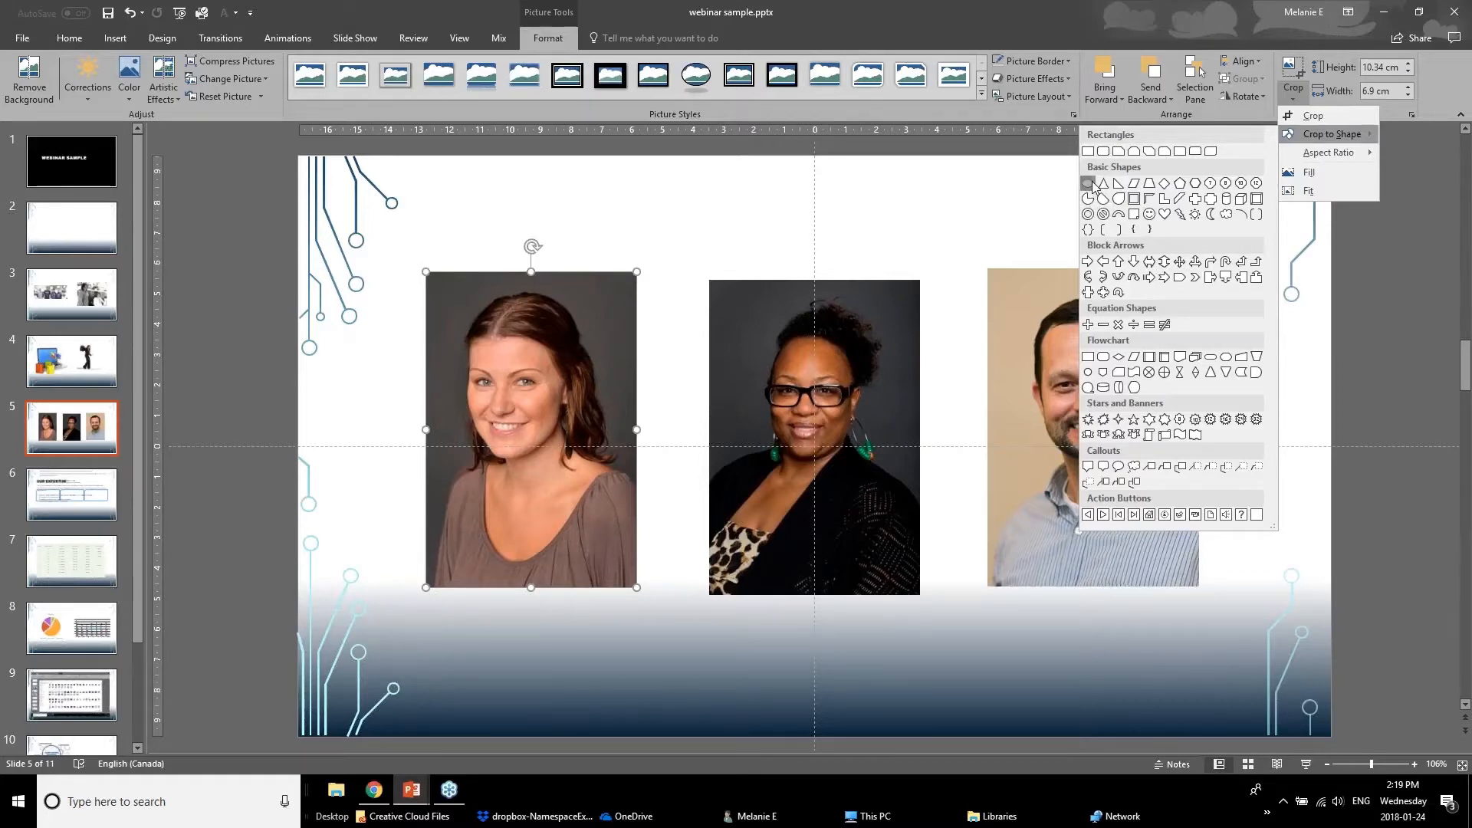
Tighten the oval crop around the long-haired woman's face to about 6.11 cm high and 5.48 cm wide.
left_click(1293, 70)
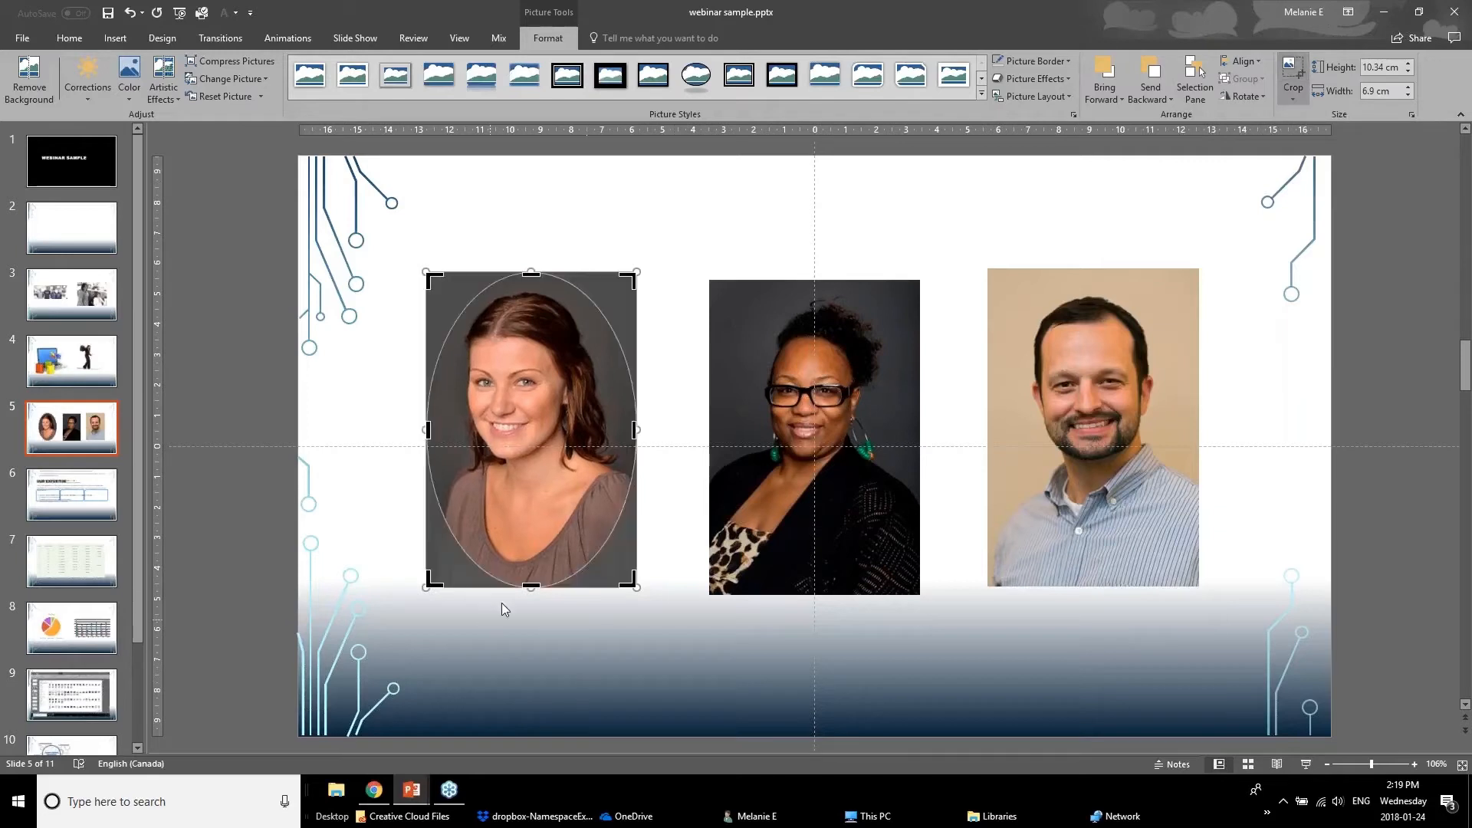
left_click_drag(528, 588, 530, 497)
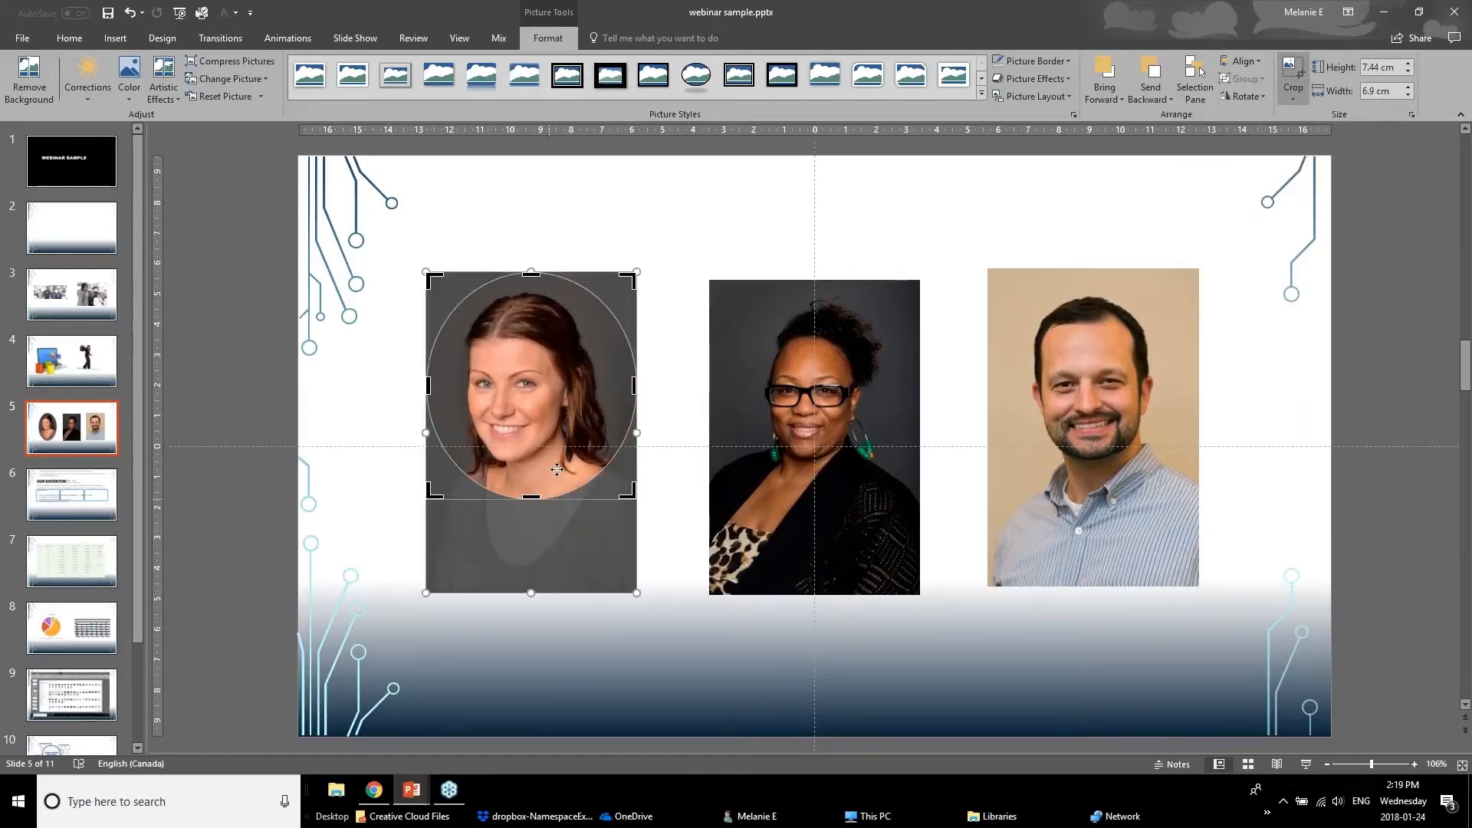
left_click_drag(533, 277, 533, 295)
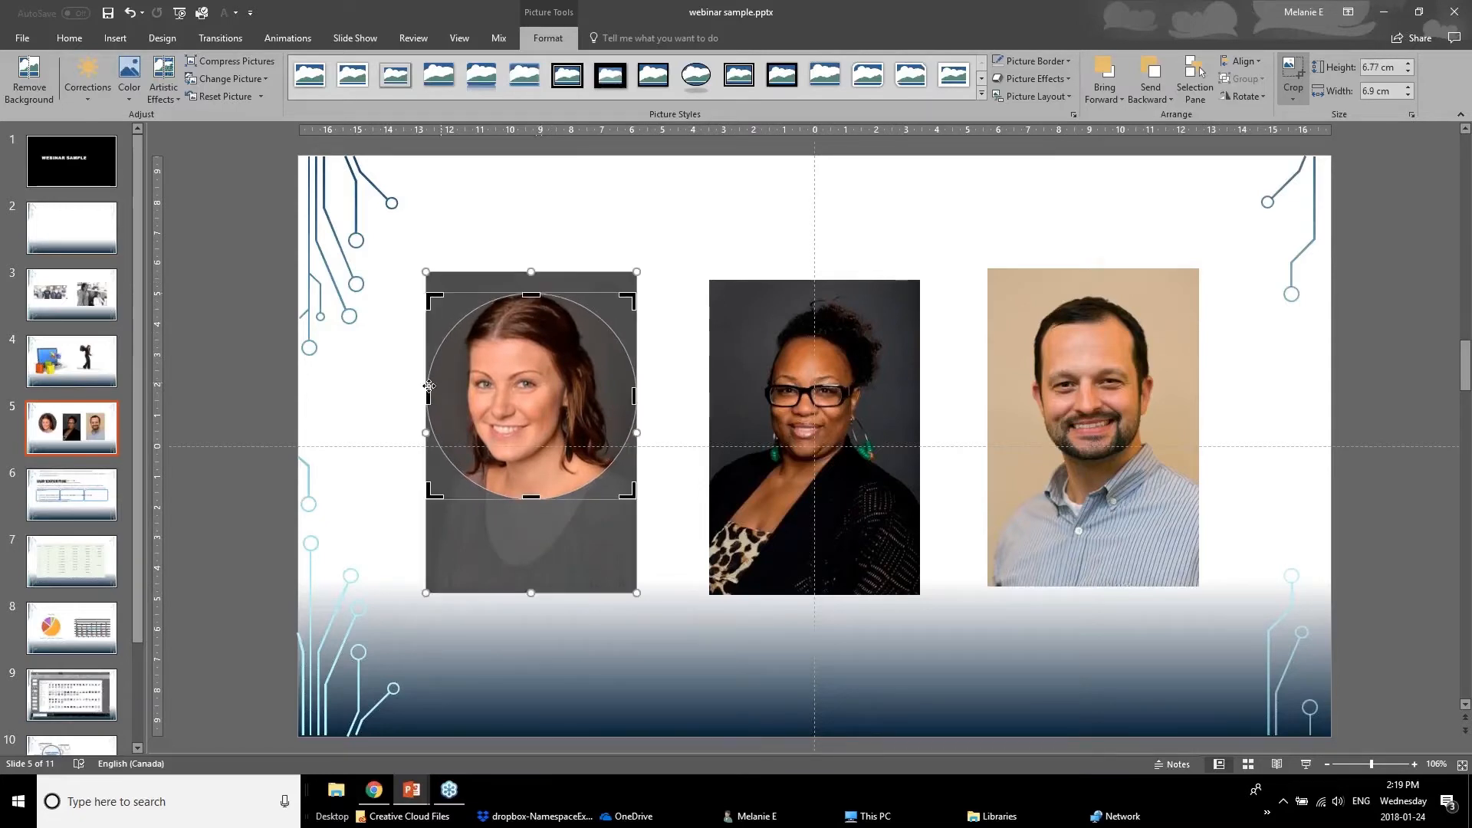
left_click_drag(429, 389, 439, 393)
left_click_drag(625, 401, 614, 401)
left_click_drag(604, 391, 604, 391)
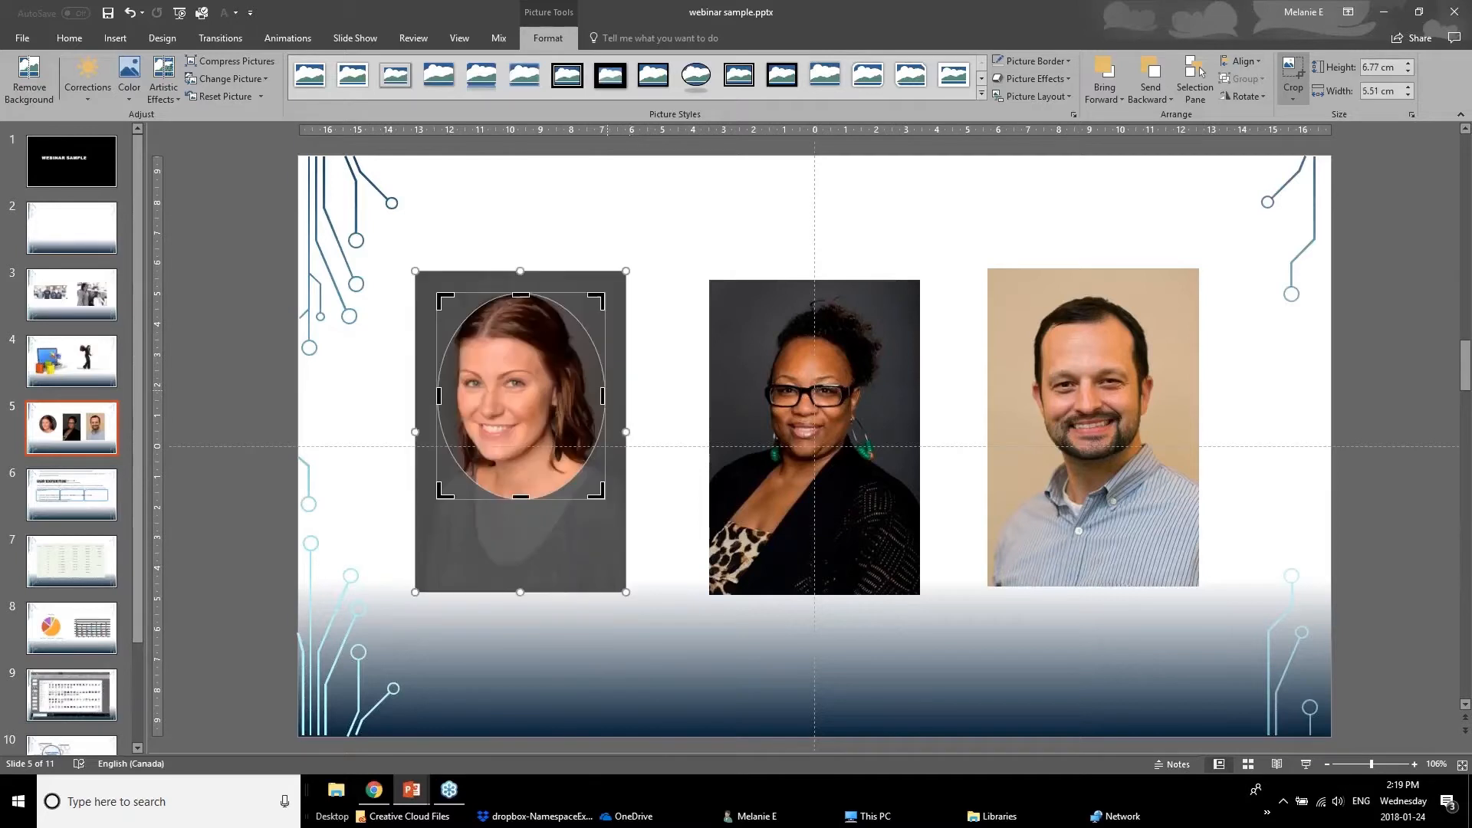
left_click_drag(602, 491, 603, 480)
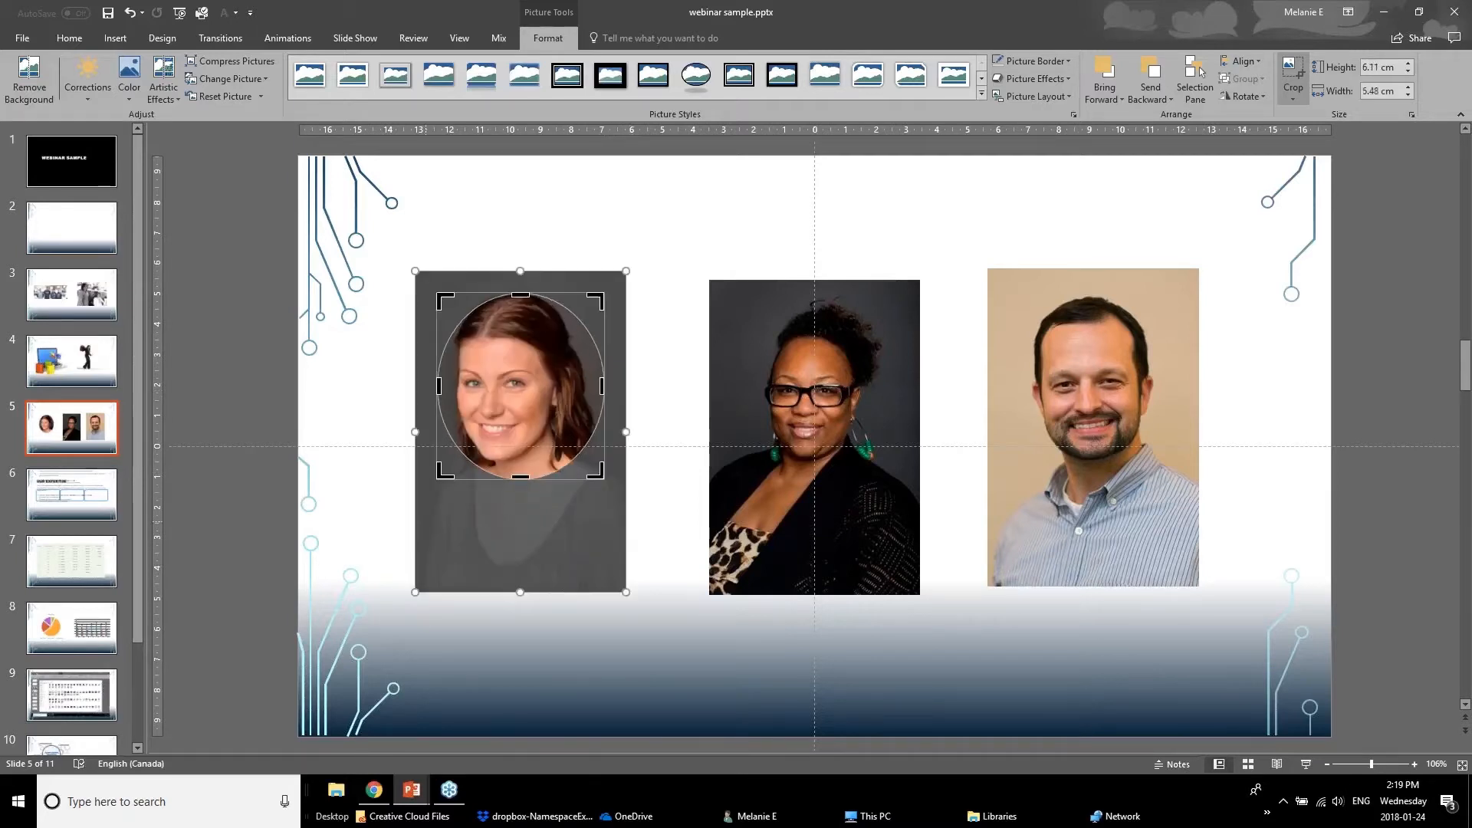
left_click(383, 527)
Move the cropped oval portrait slightly down on slide 5 and deselect it.
left_click(500, 420)
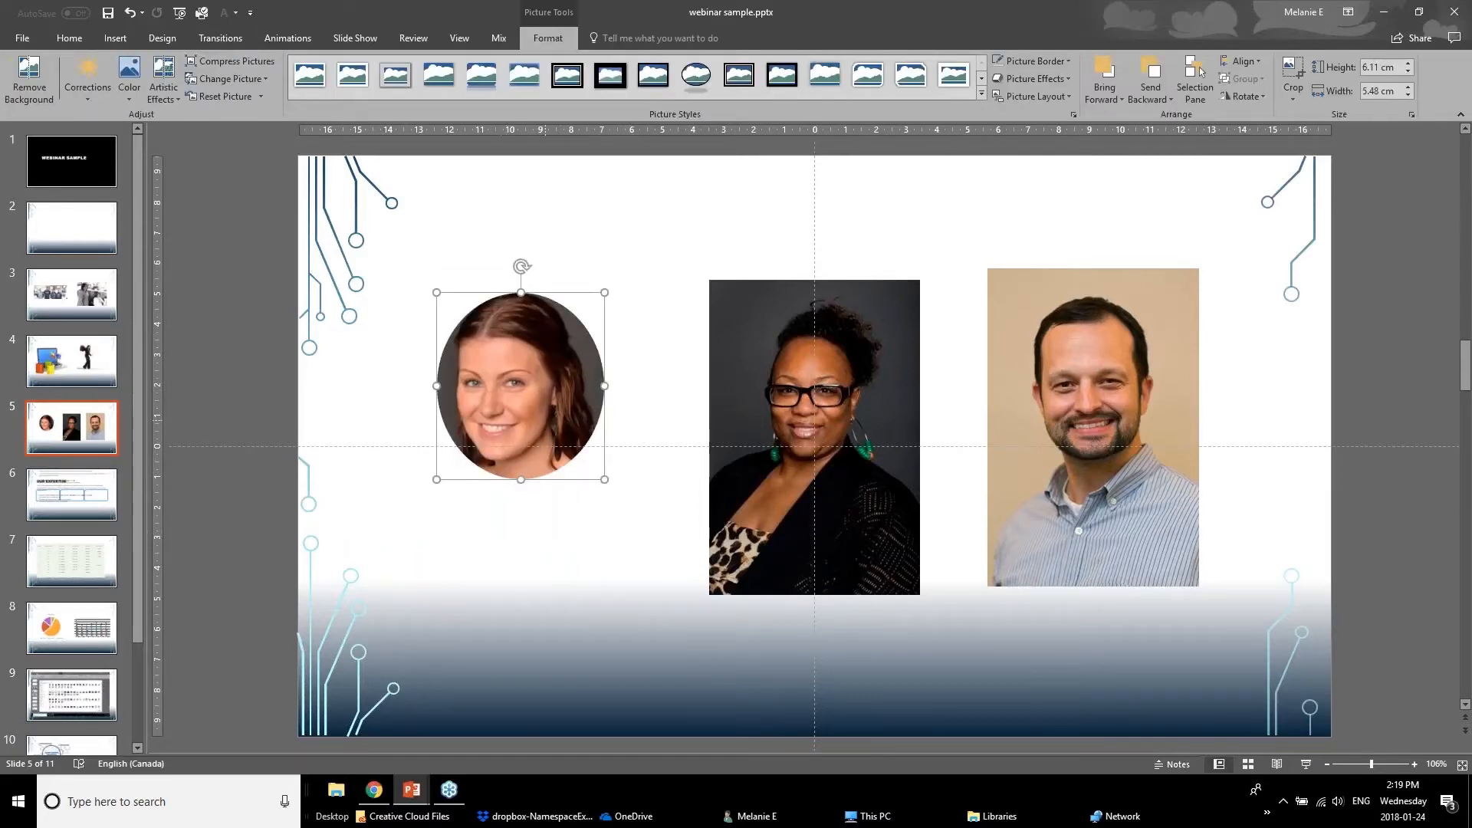
left_click_drag(523, 420, 516, 436)
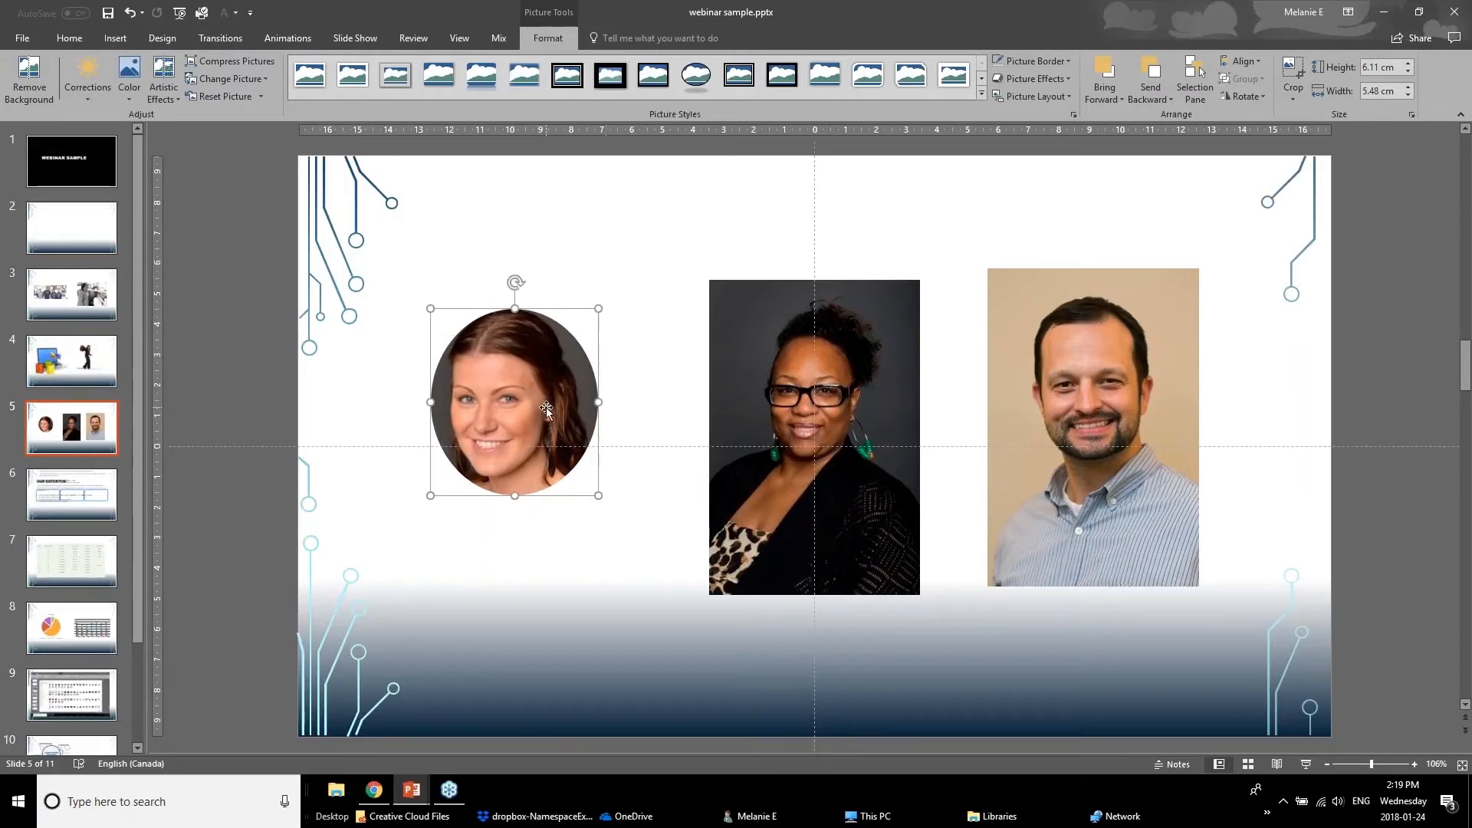
left_click(537, 561)
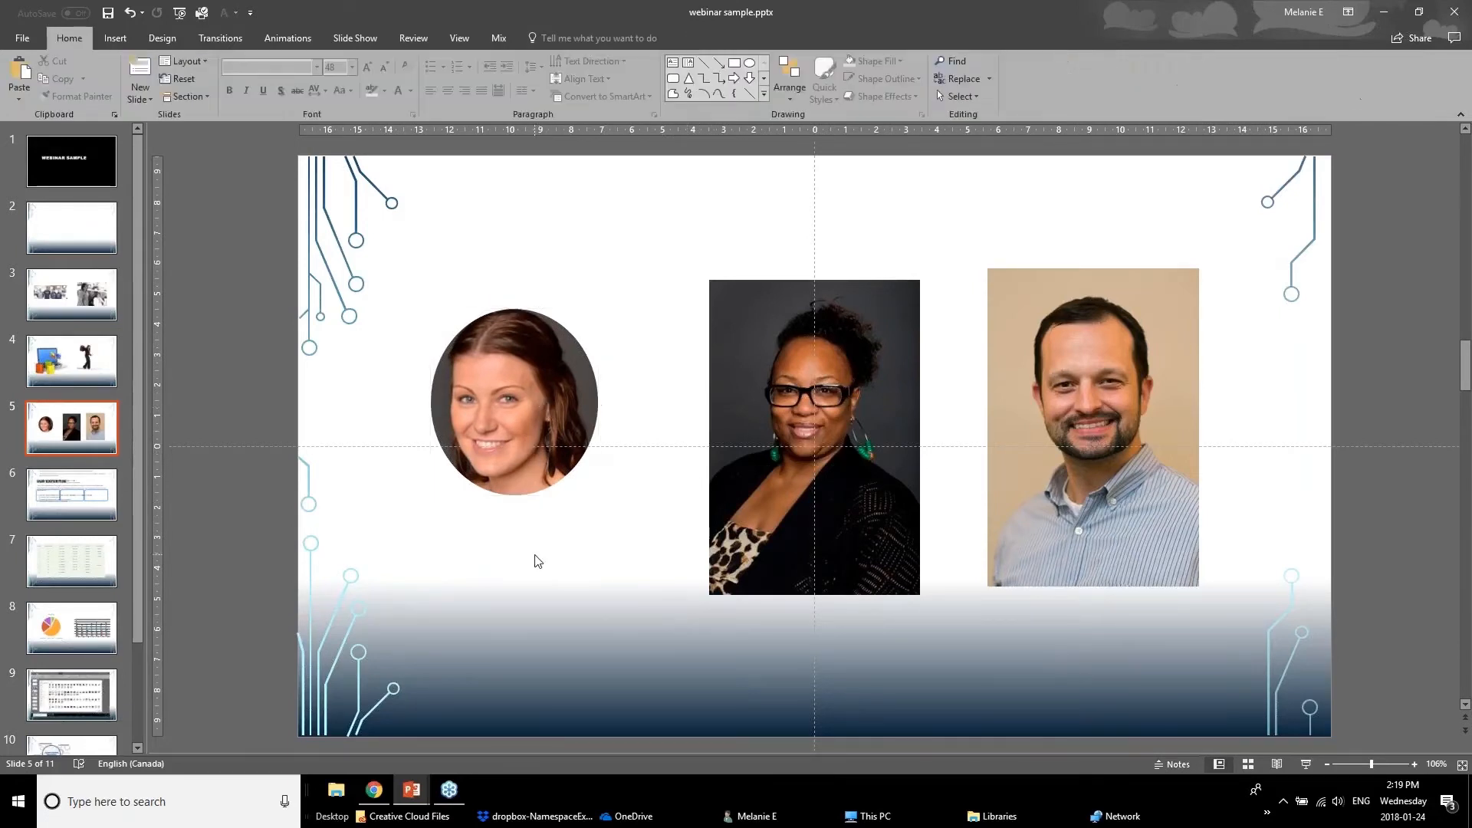
Copy the cropped portrait's oval formatting to the middle portrait with Format Painter.
left_click(571, 427)
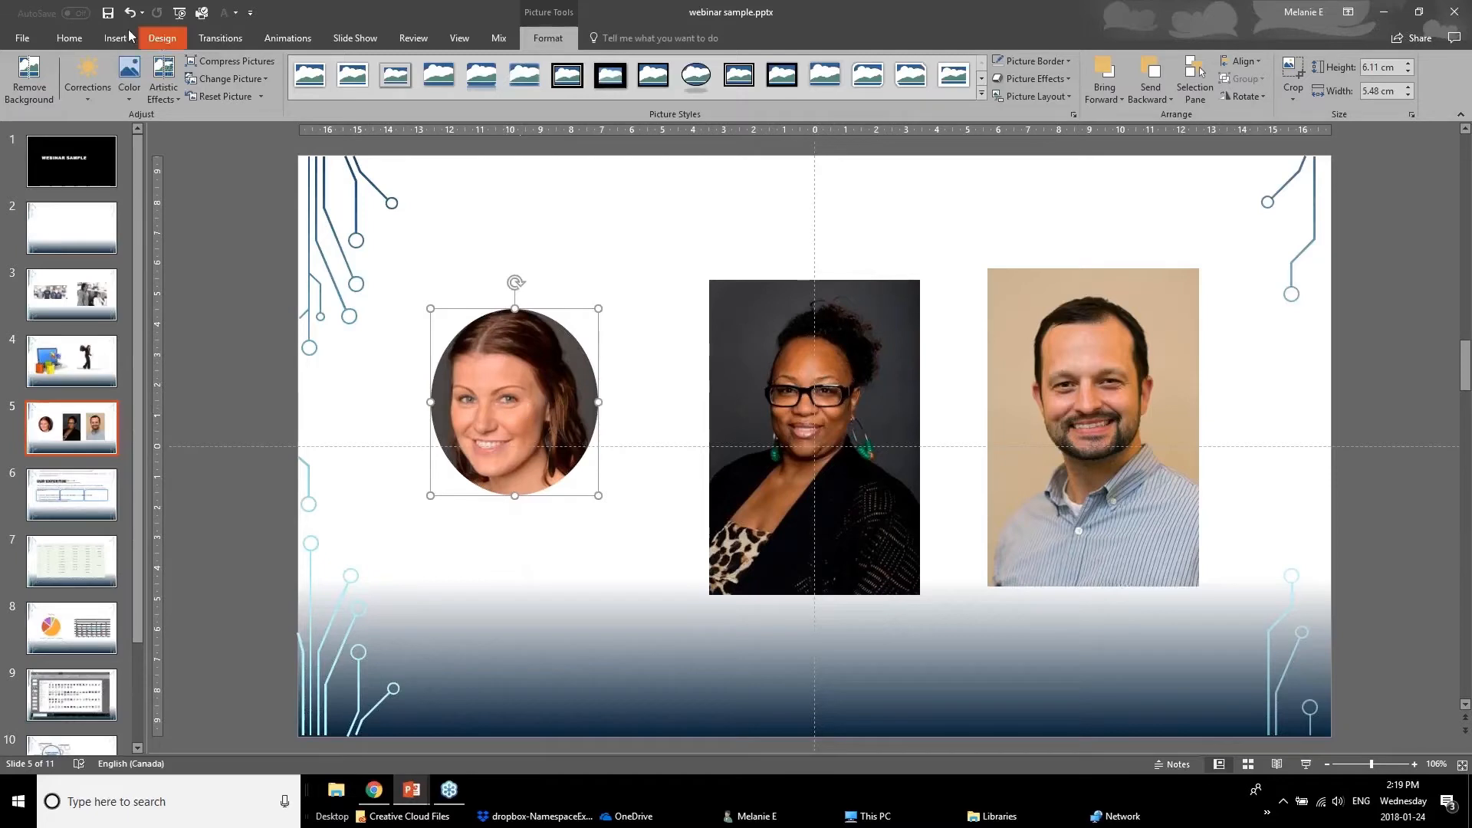
left_click(69, 38)
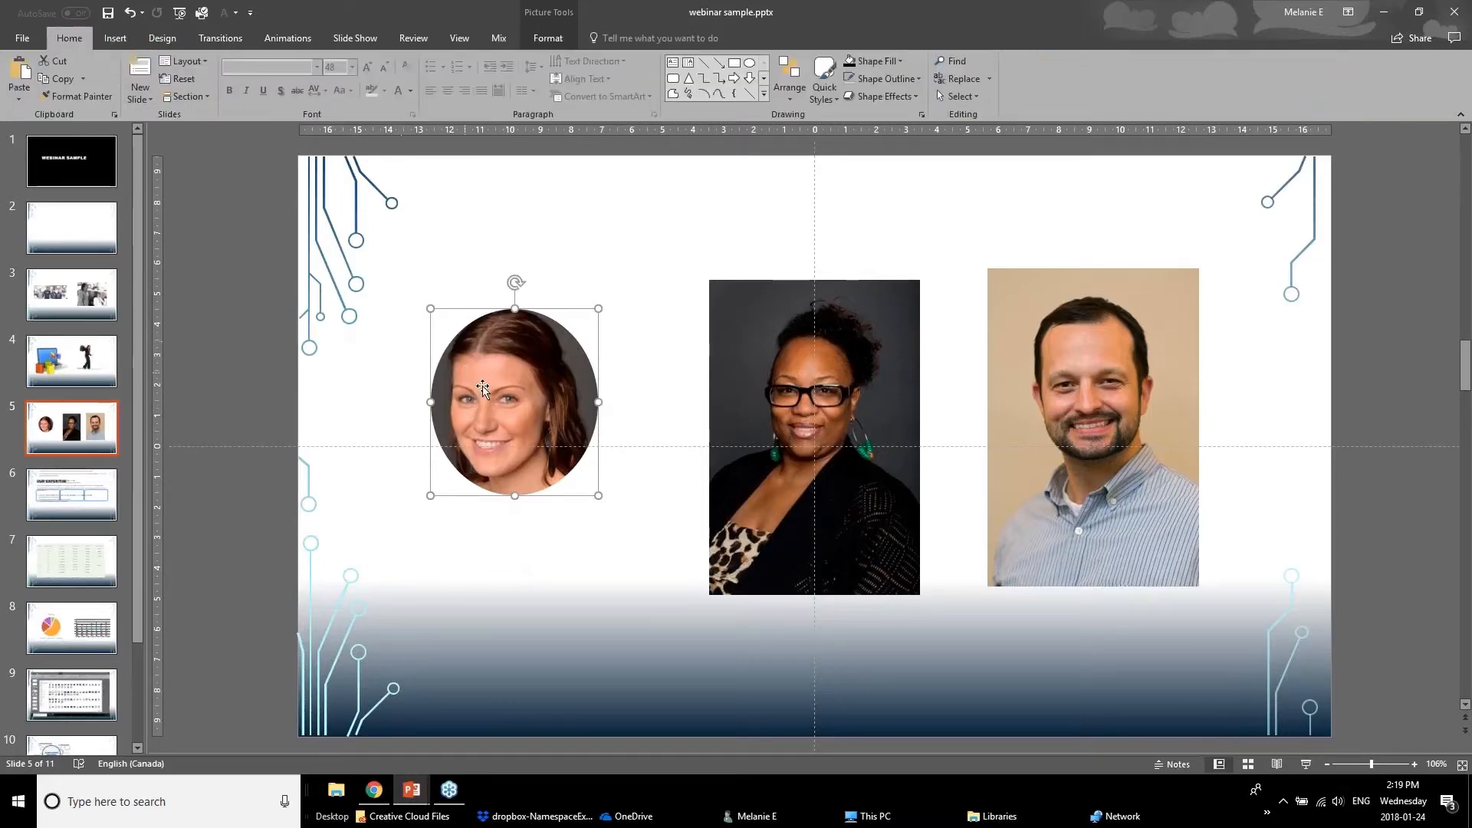
left_click(89, 98)
left_click(793, 323)
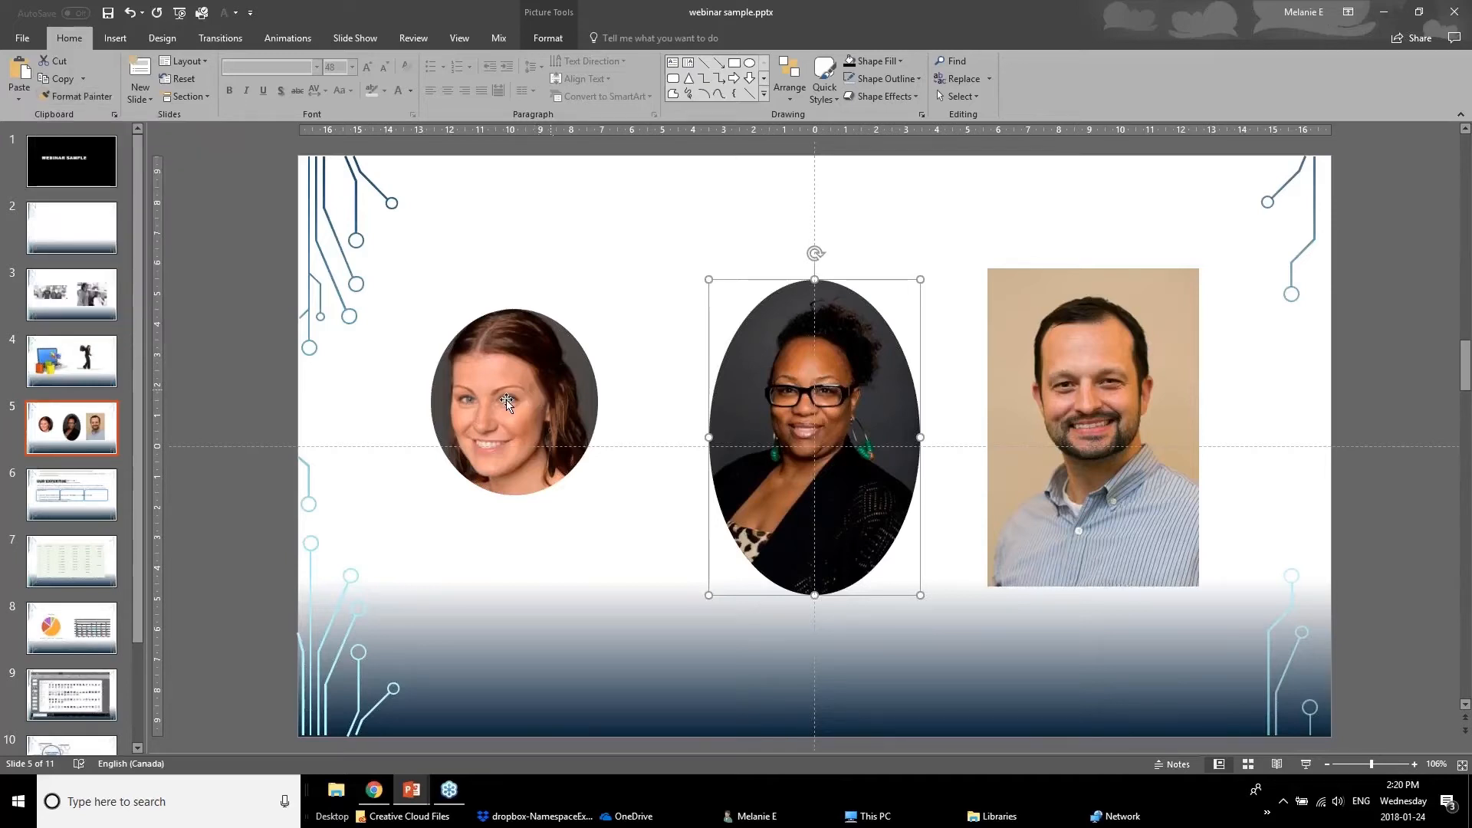
Copy the cropped portrait's oval formatting to the bearded man's portrait with Format Painter.
left_click(553, 414)
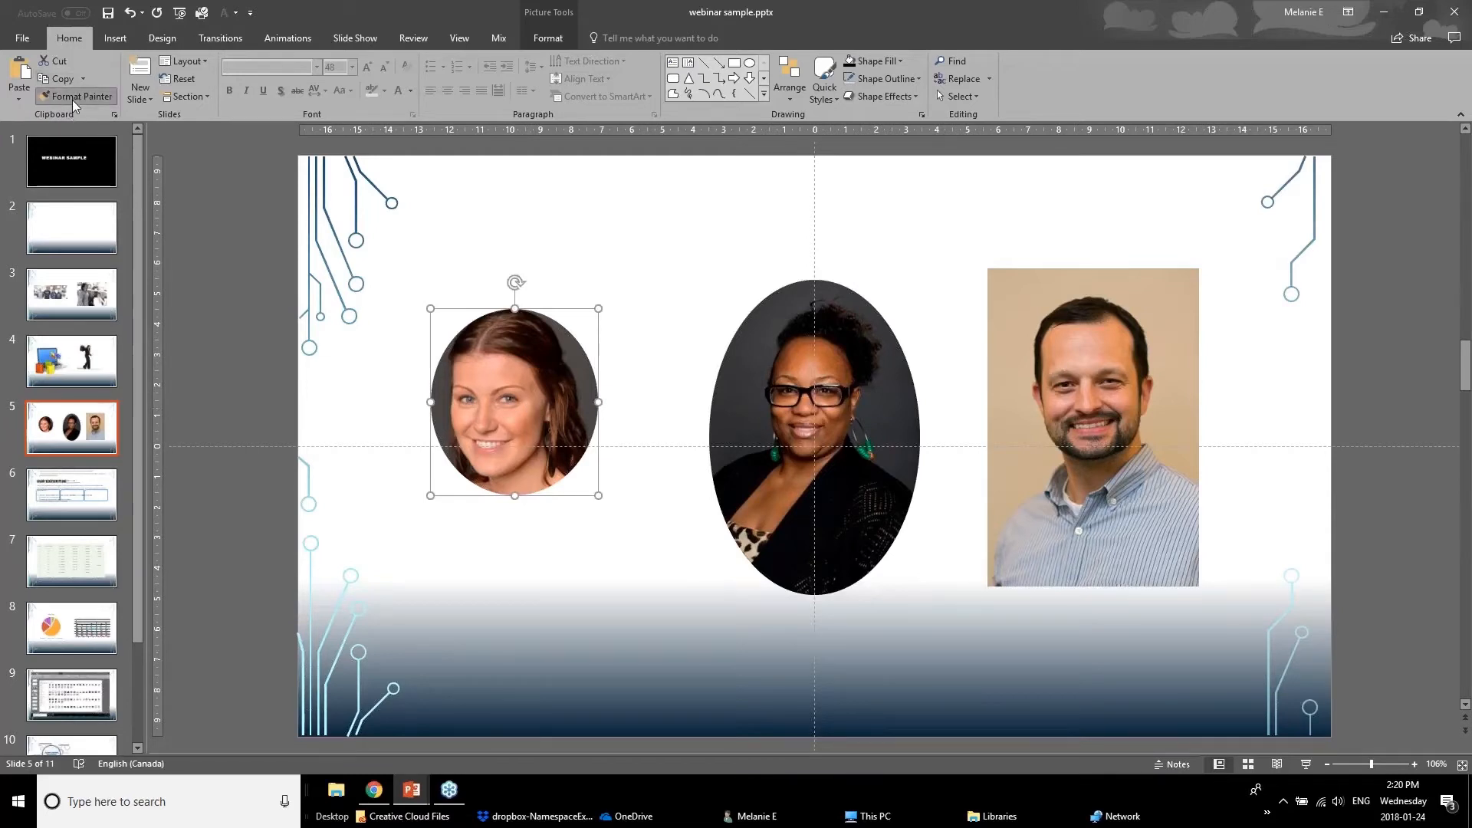
left_click(1064, 397)
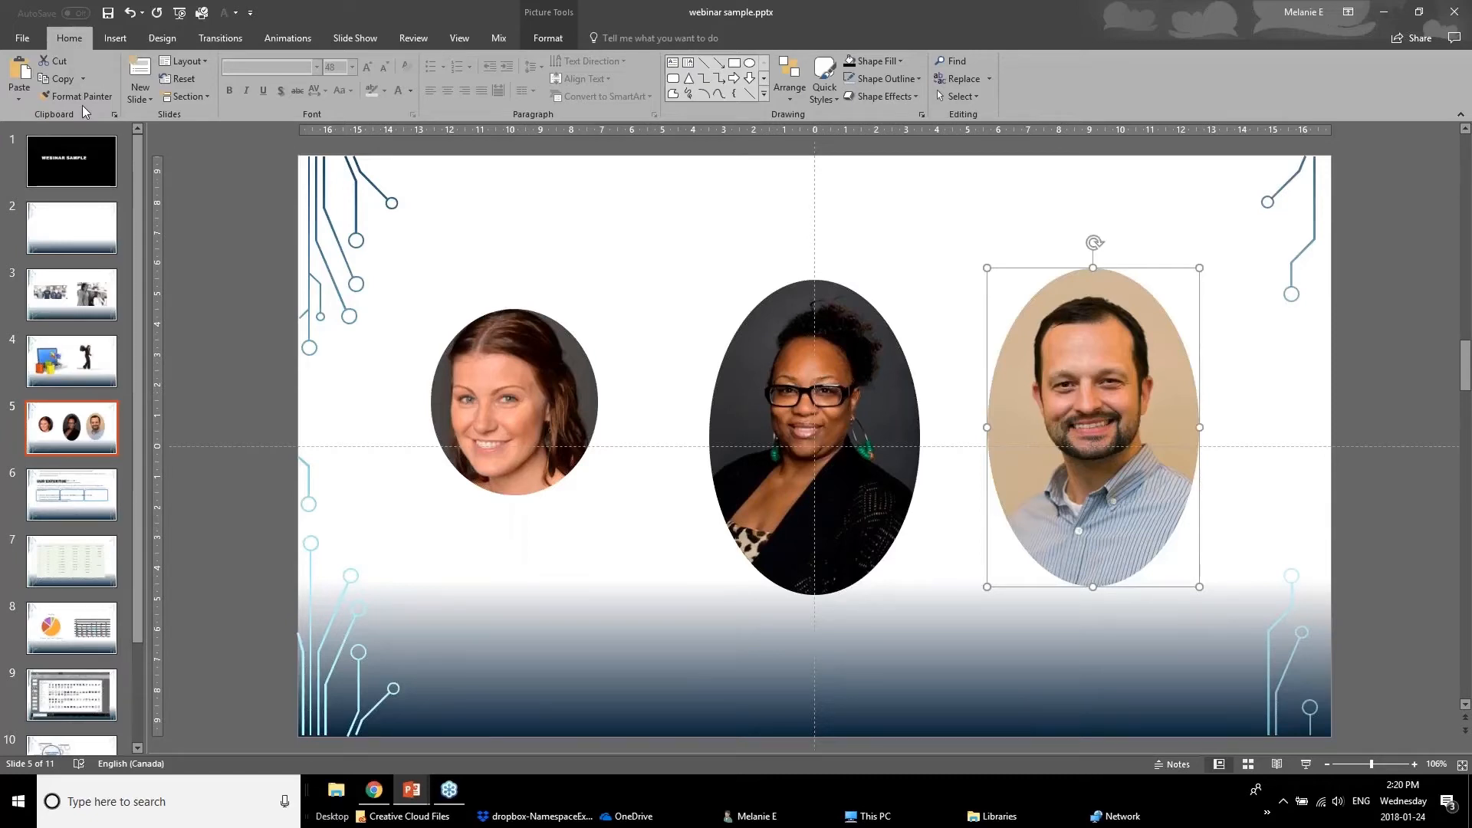
left_click(763, 481)
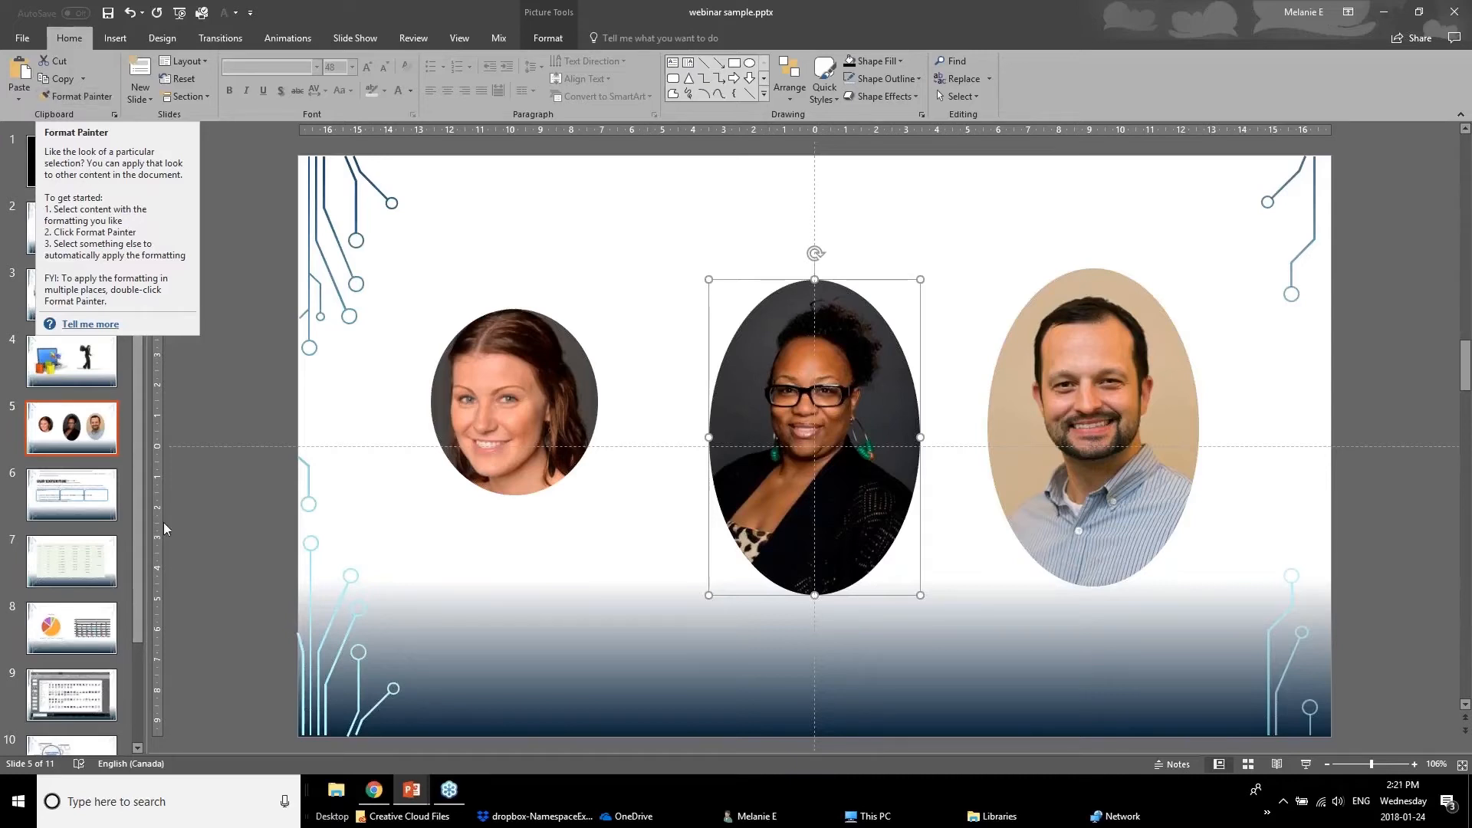
left_click(456, 627)
Switch to the Powerpoint Webinar January 2018 v1 presentation and view its Better Looking Images and Removing Background slides.
left_click(416, 797)
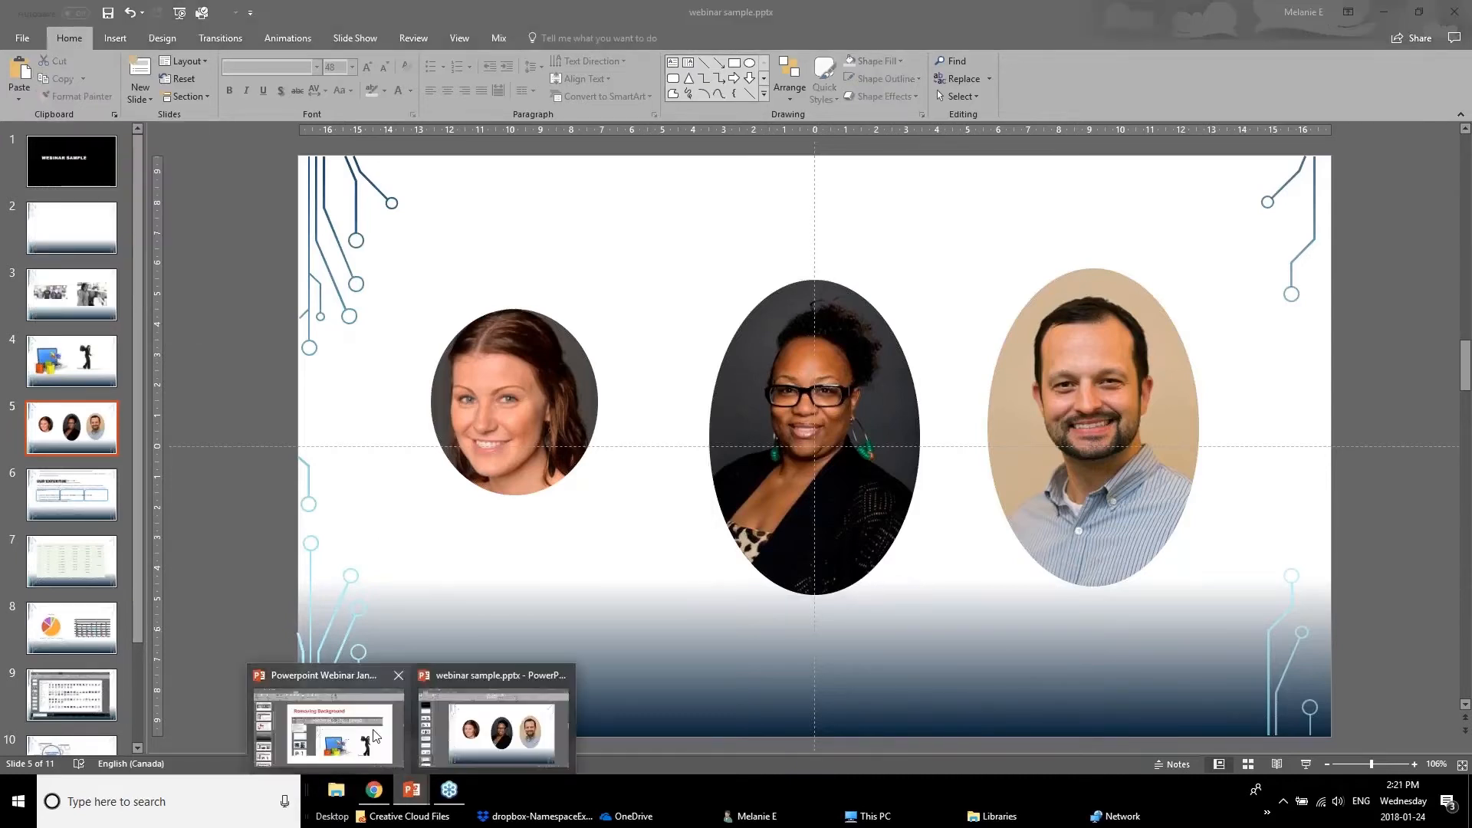
left_click(375, 736)
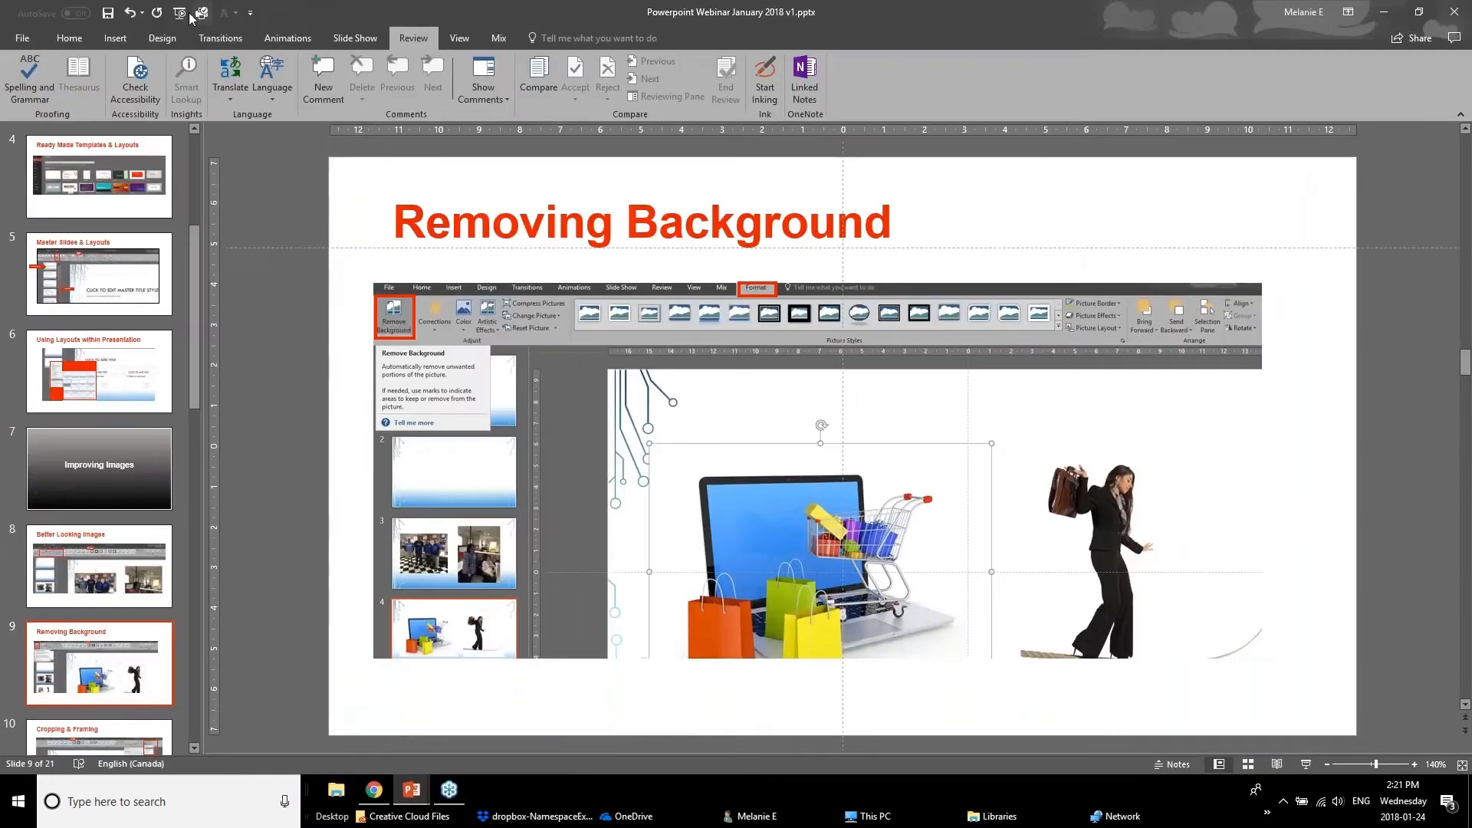
left_click(138, 579)
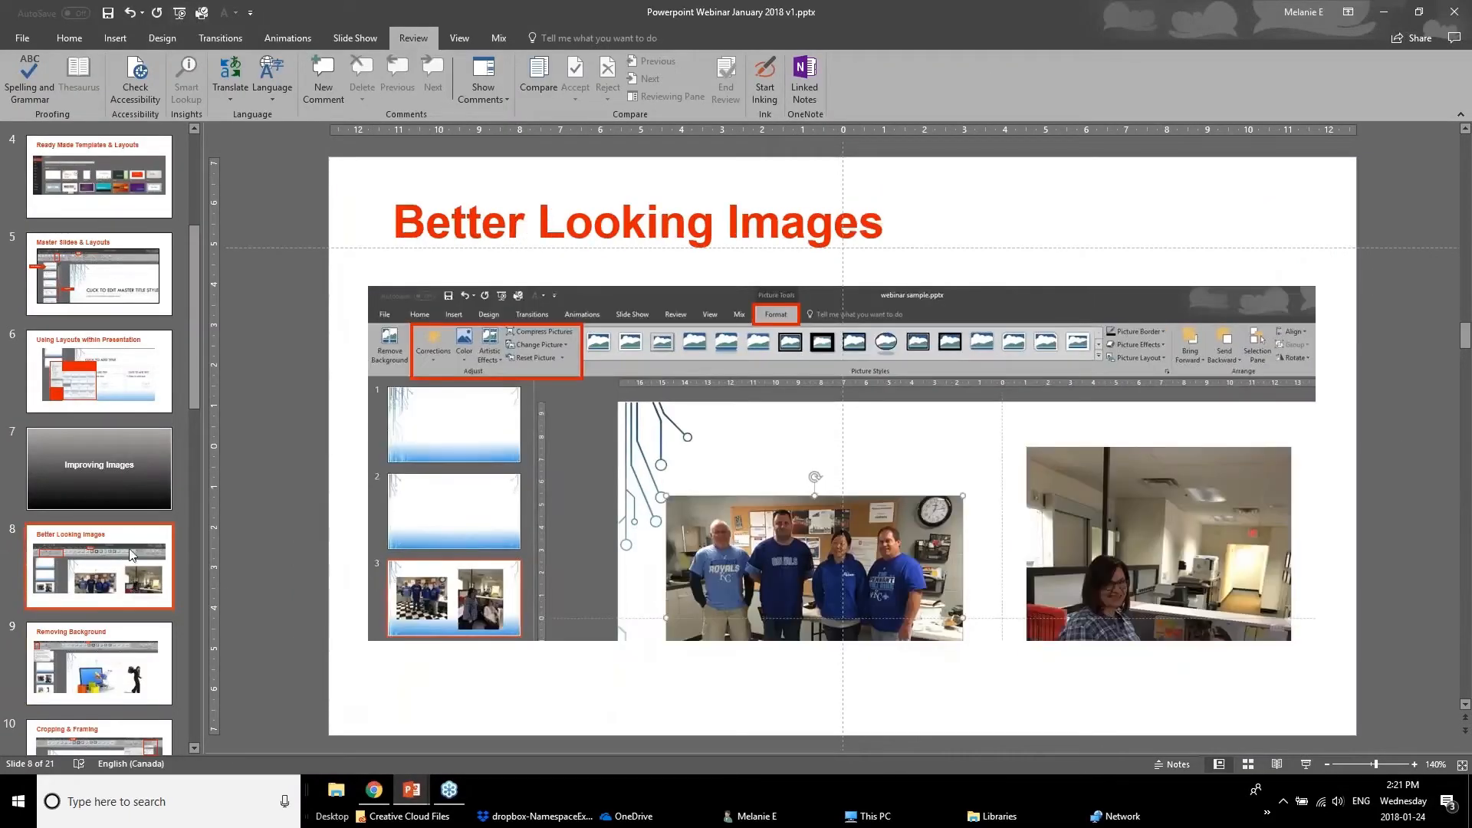
scroll(130, 566, "down", 1)
left_click(130, 566)
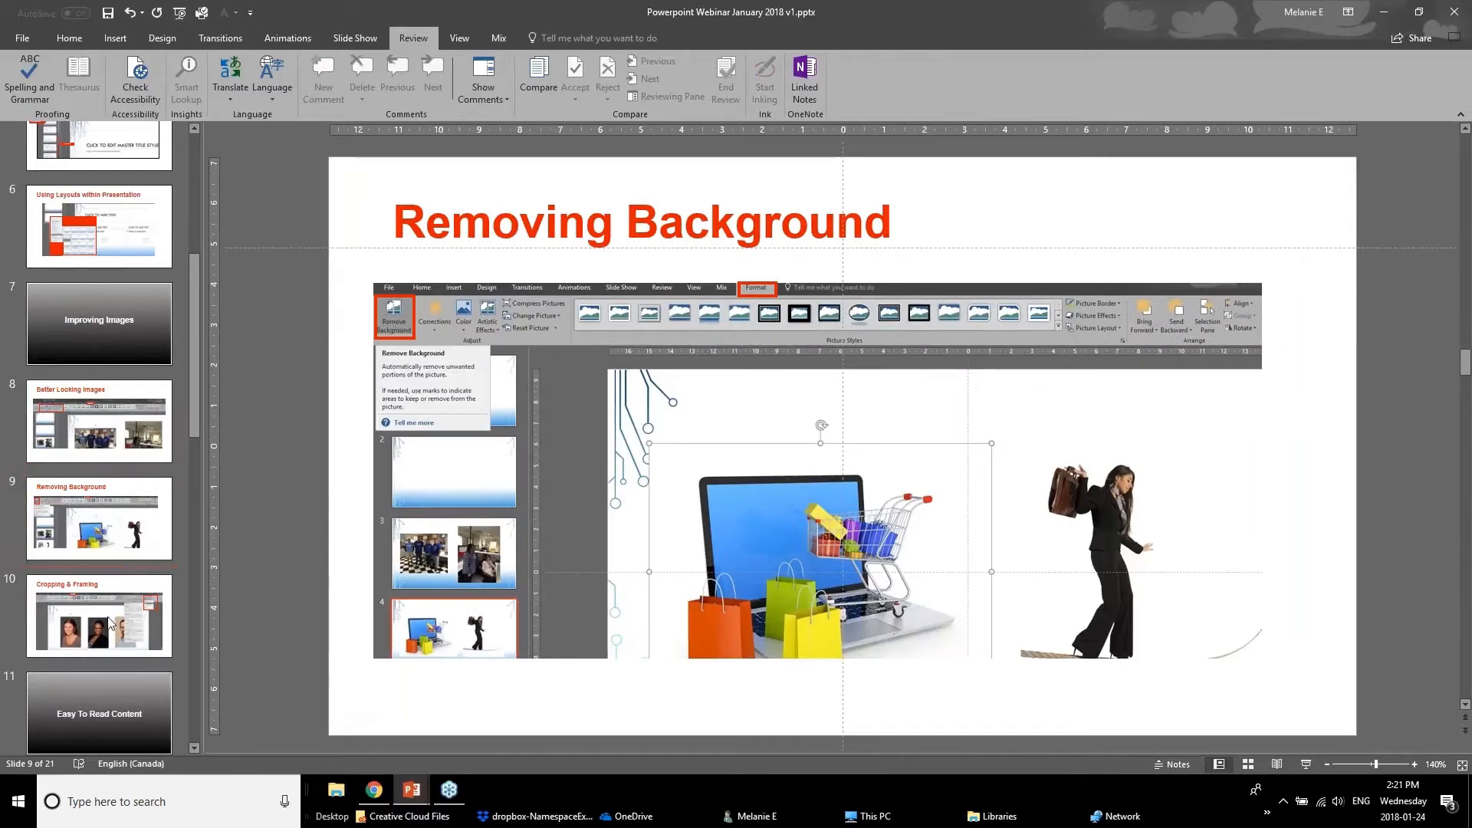
View the Cropping & Framing slide and return to the webinar sample presentation.
scroll(93, 574, "down", 1)
left_click(94, 574)
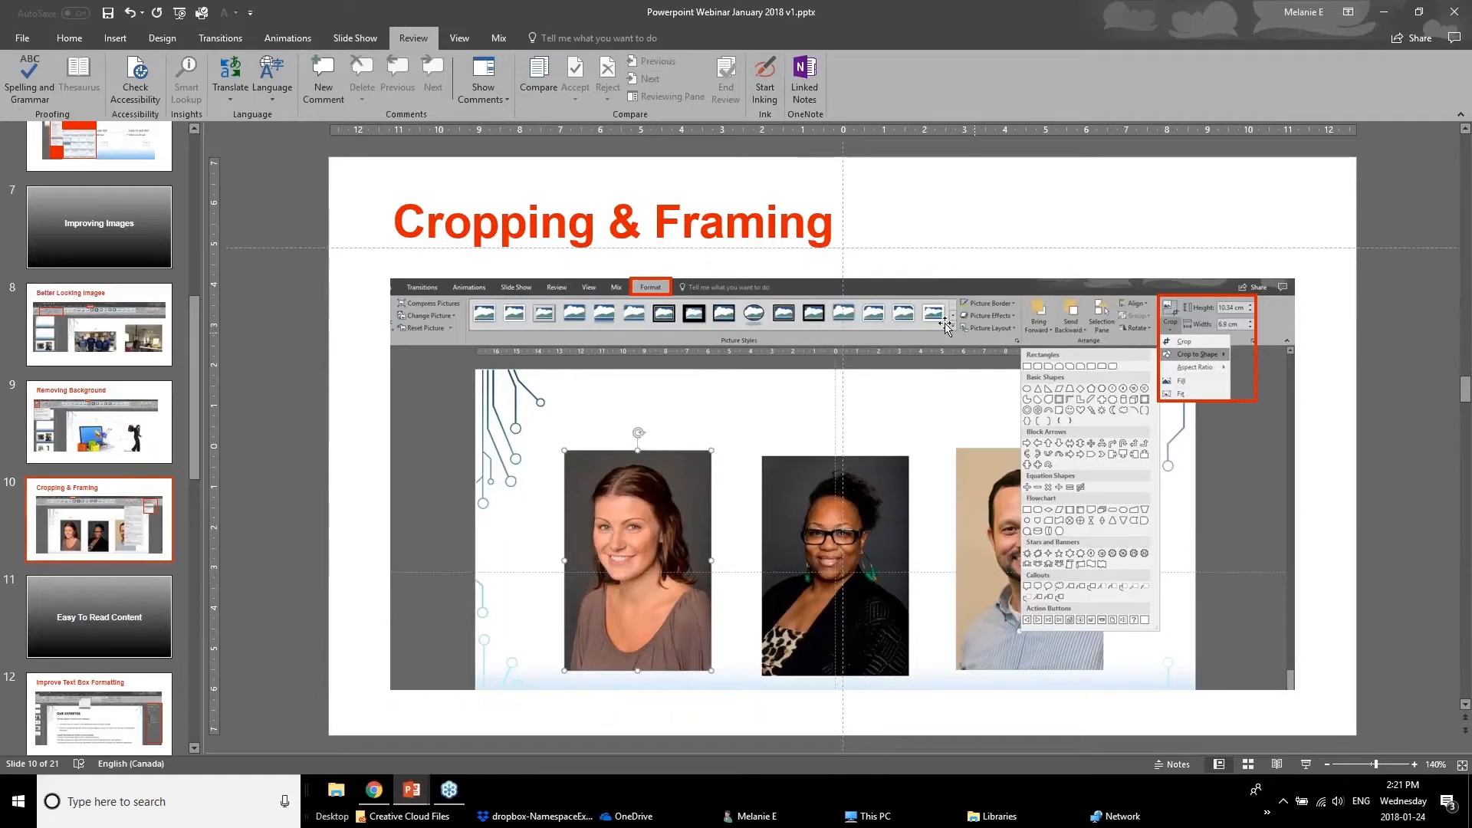
left_click(412, 791)
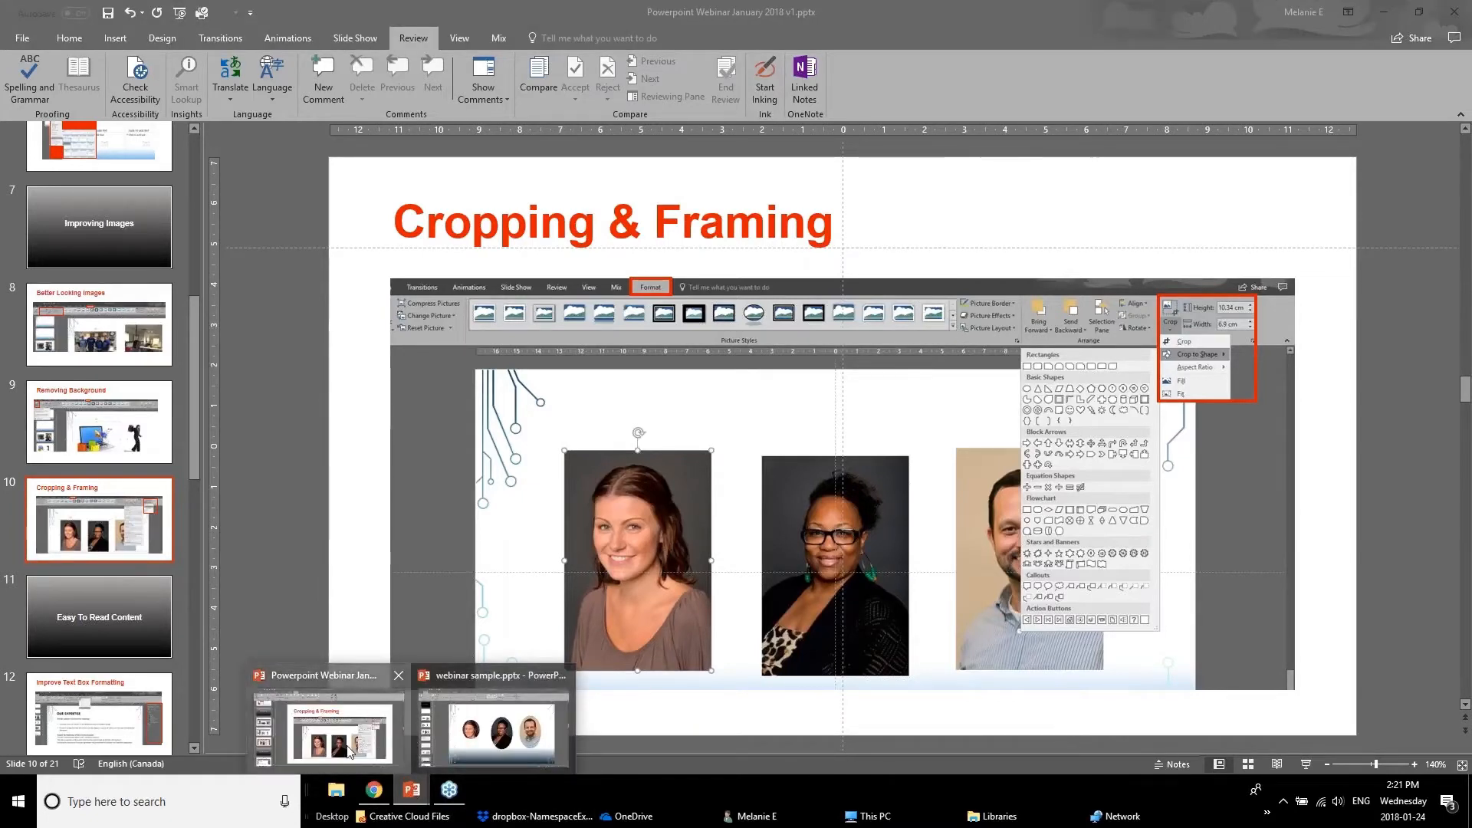
mouse_move(412, 794)
left_click(499, 727)
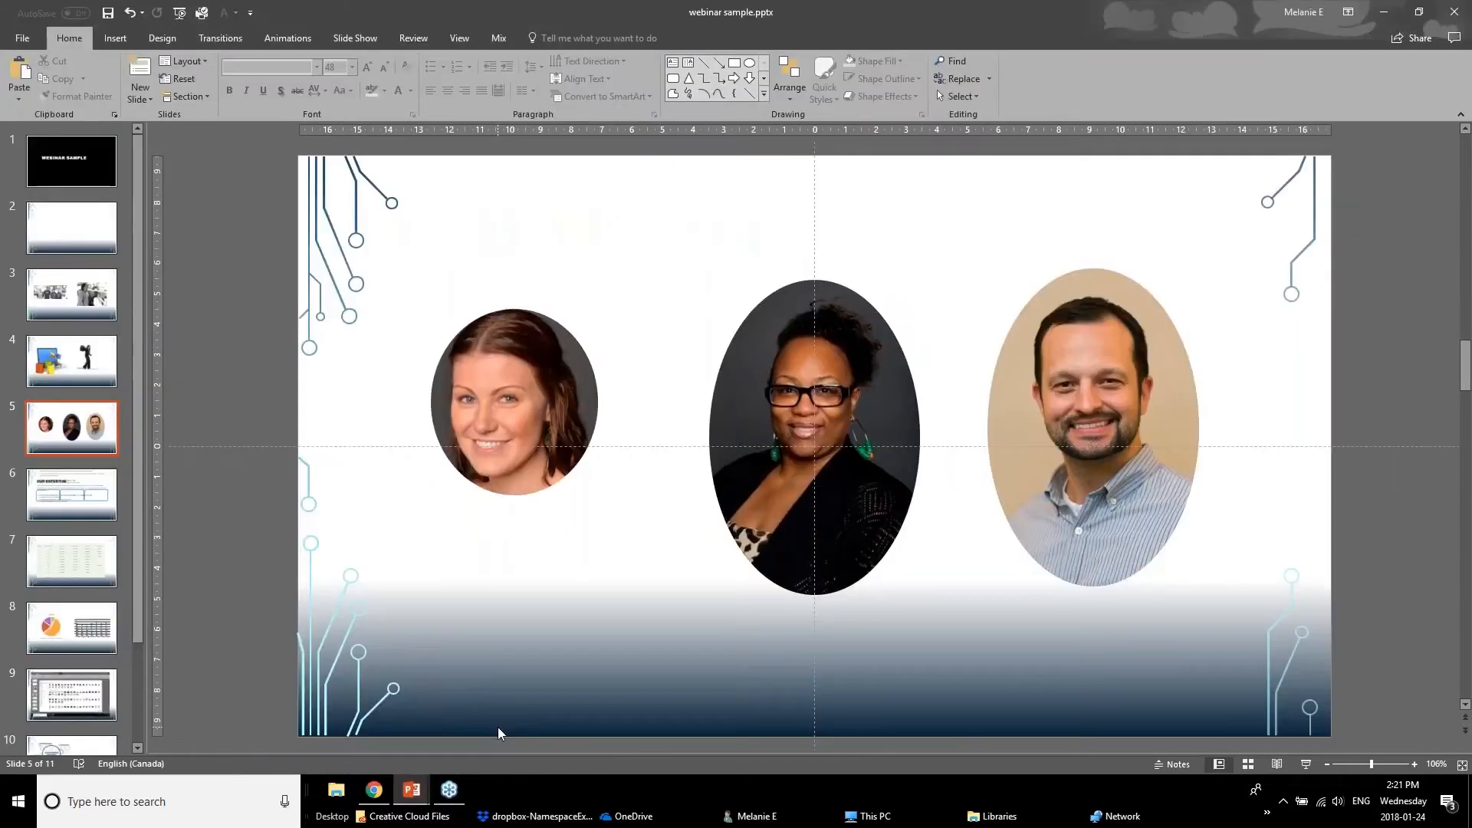
Apply the tilted white-framed picture style to the red-haired woman's portrait on slide 5 and move it slightly up and to the right.
left_click(473, 424)
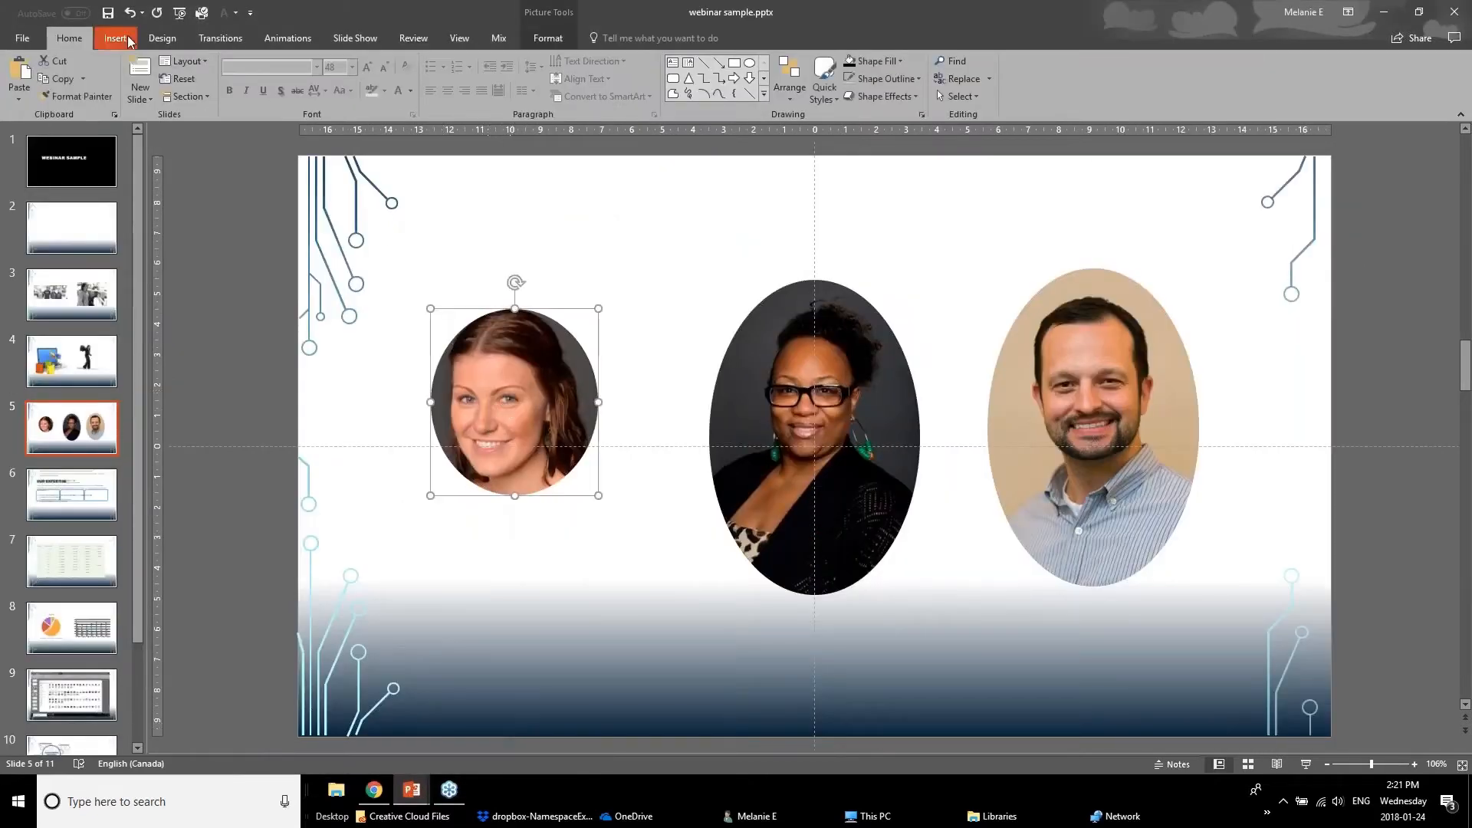
left_click(549, 35)
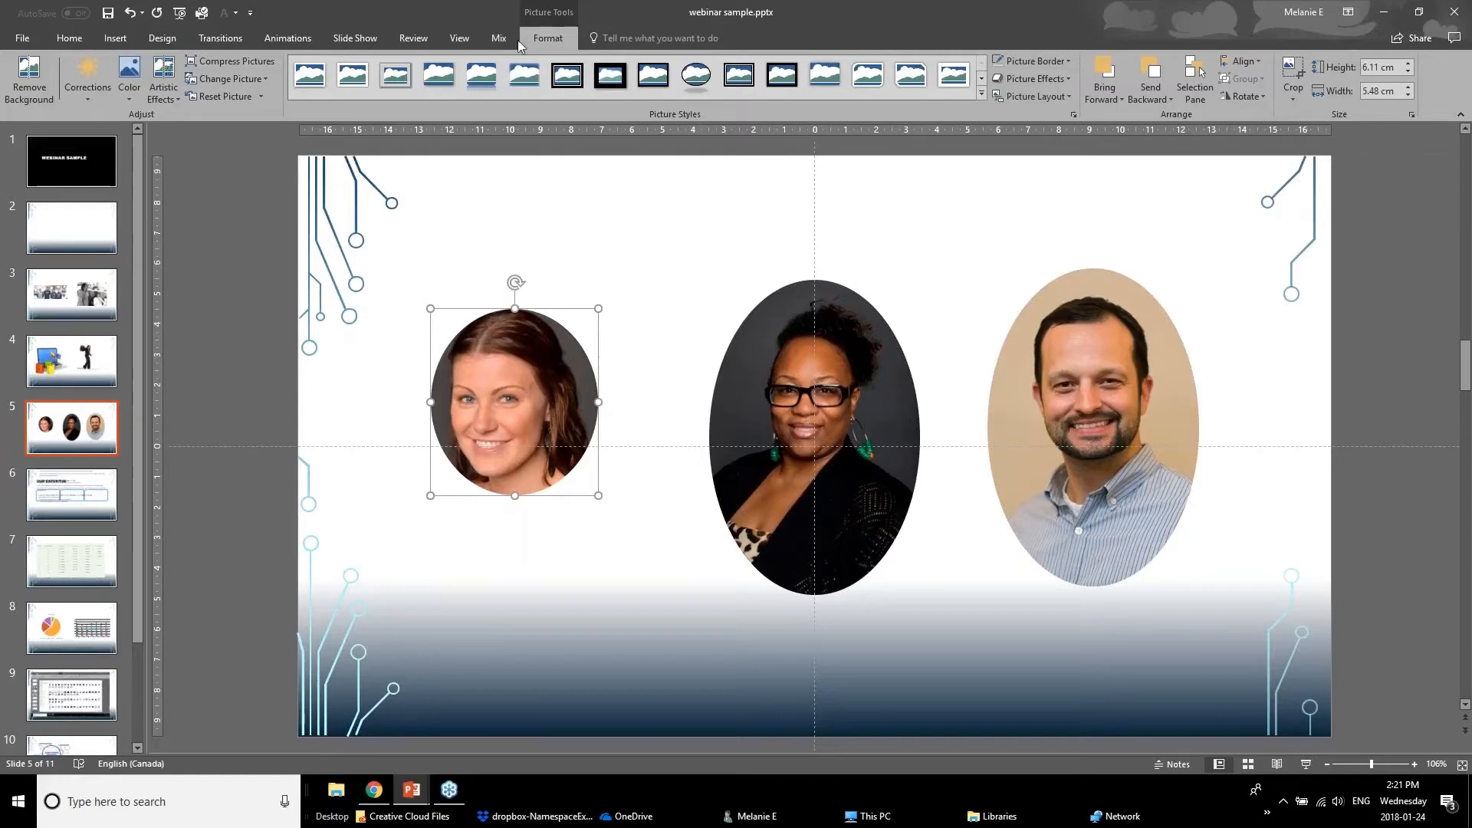
left_click(981, 94)
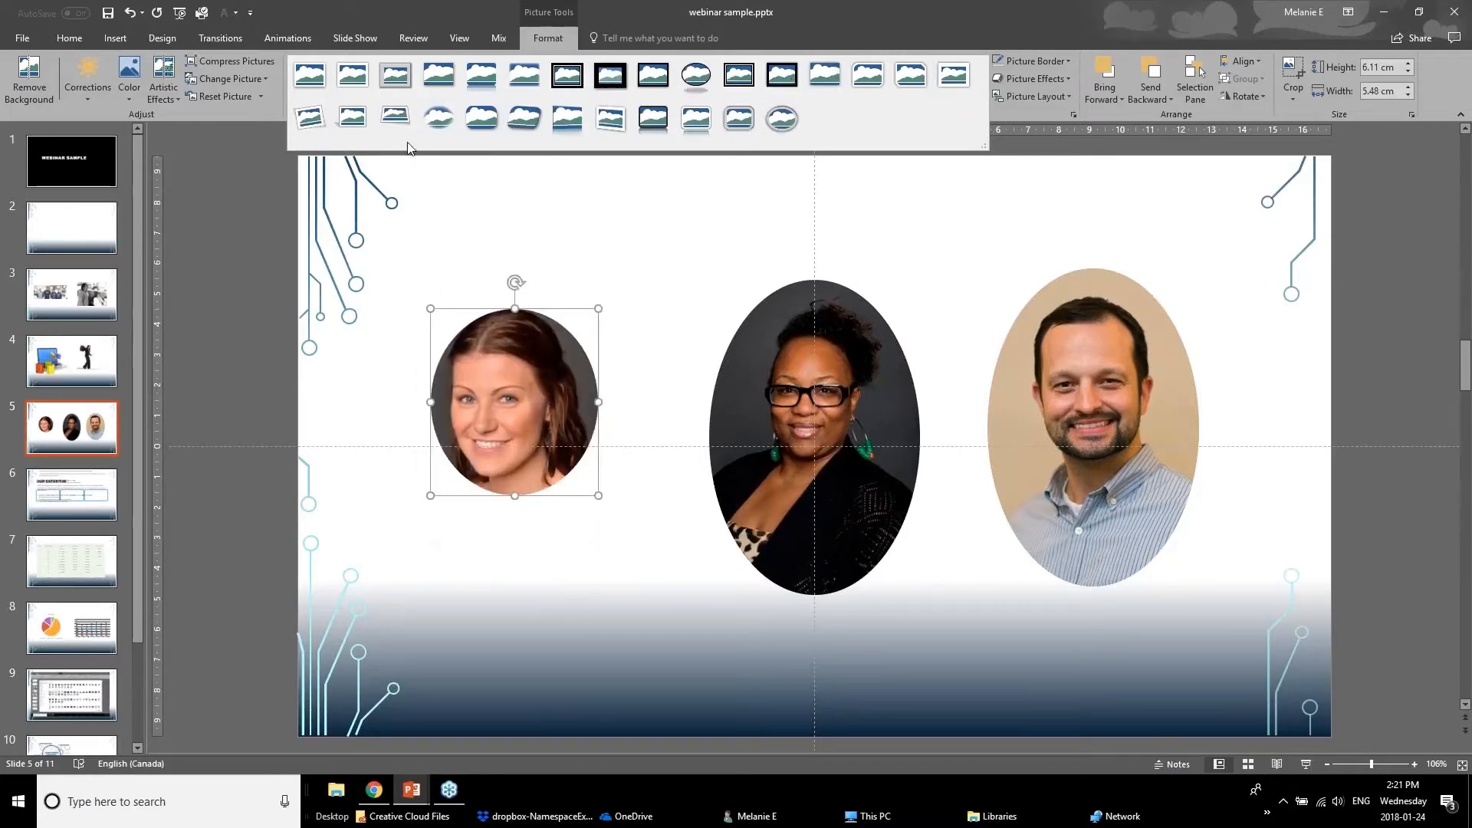
left_click(322, 113)
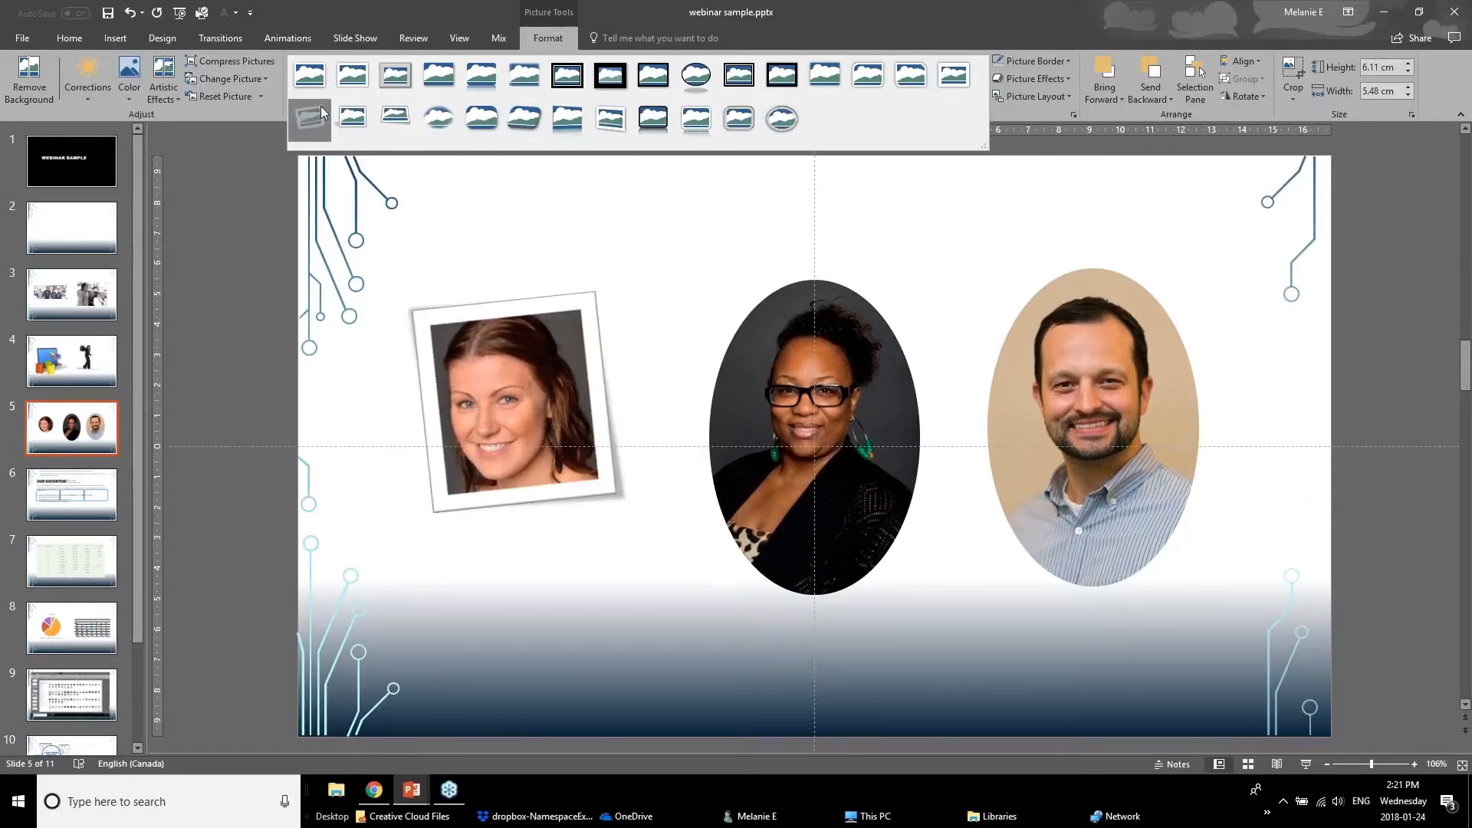
left_click_drag(513, 402, 537, 364)
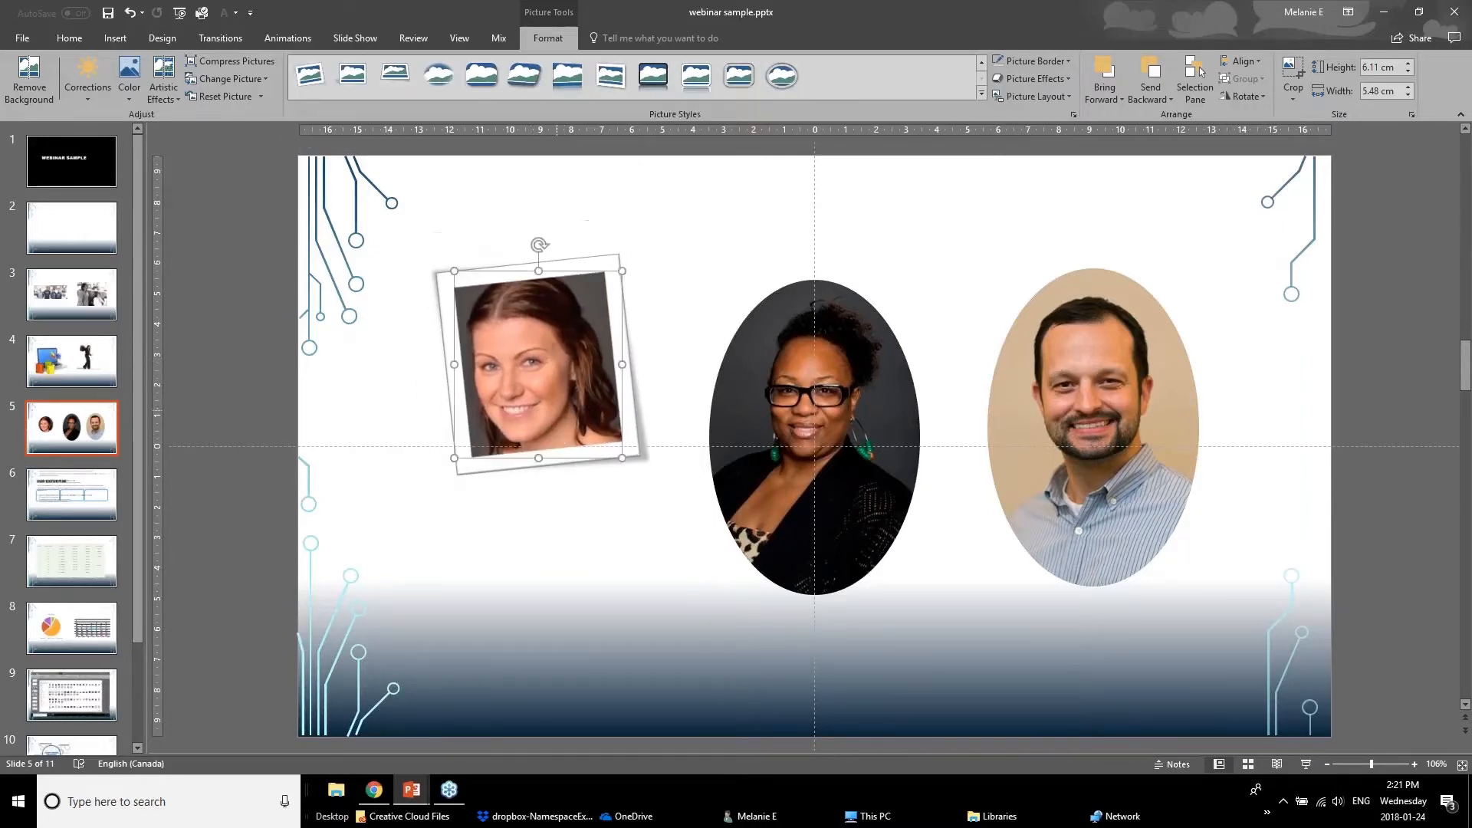
left_click(294, 457)
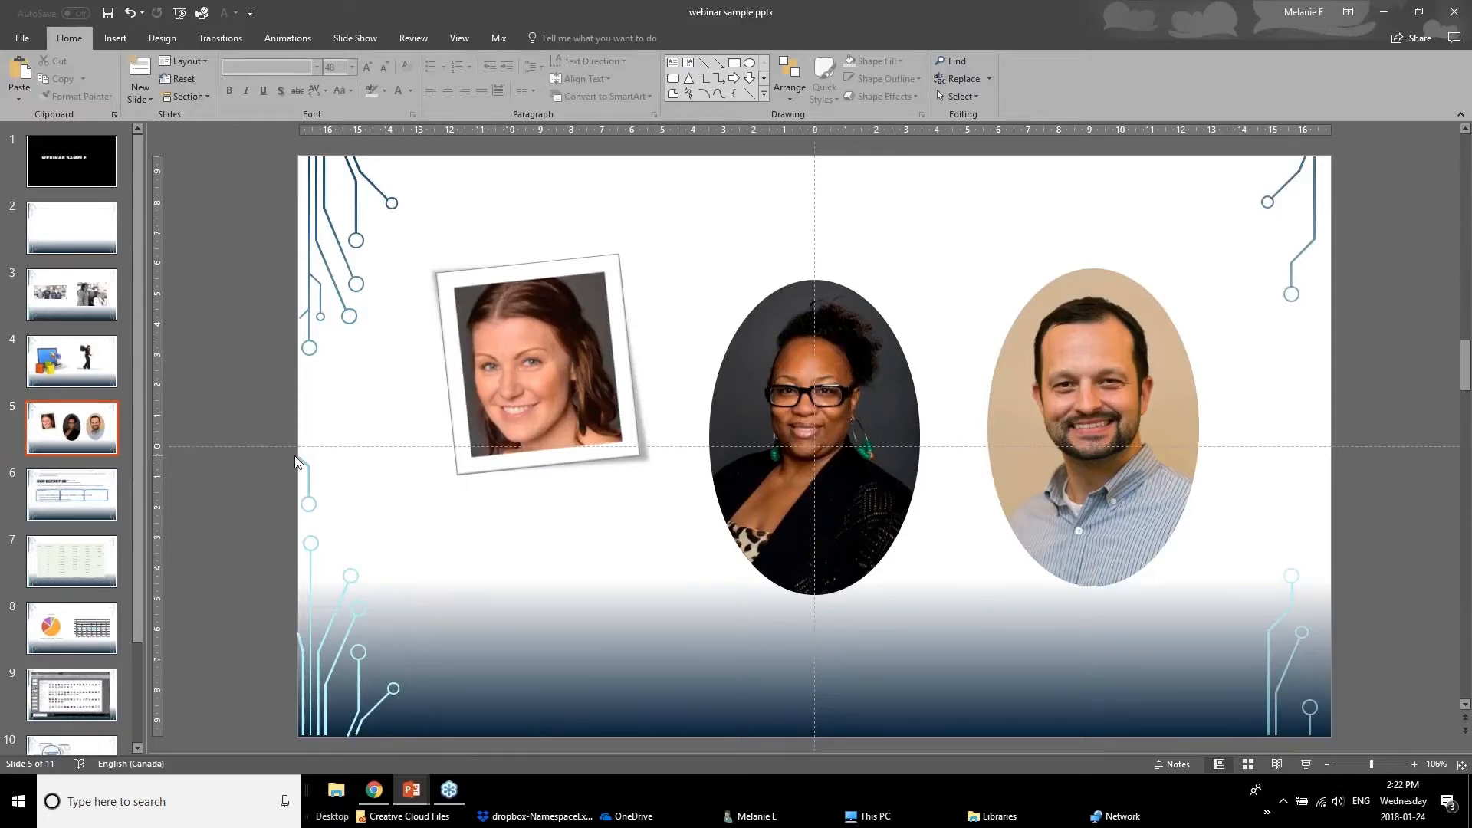
Examine the picture border and shadow effect options for the middle portrait.
double_click(774, 377)
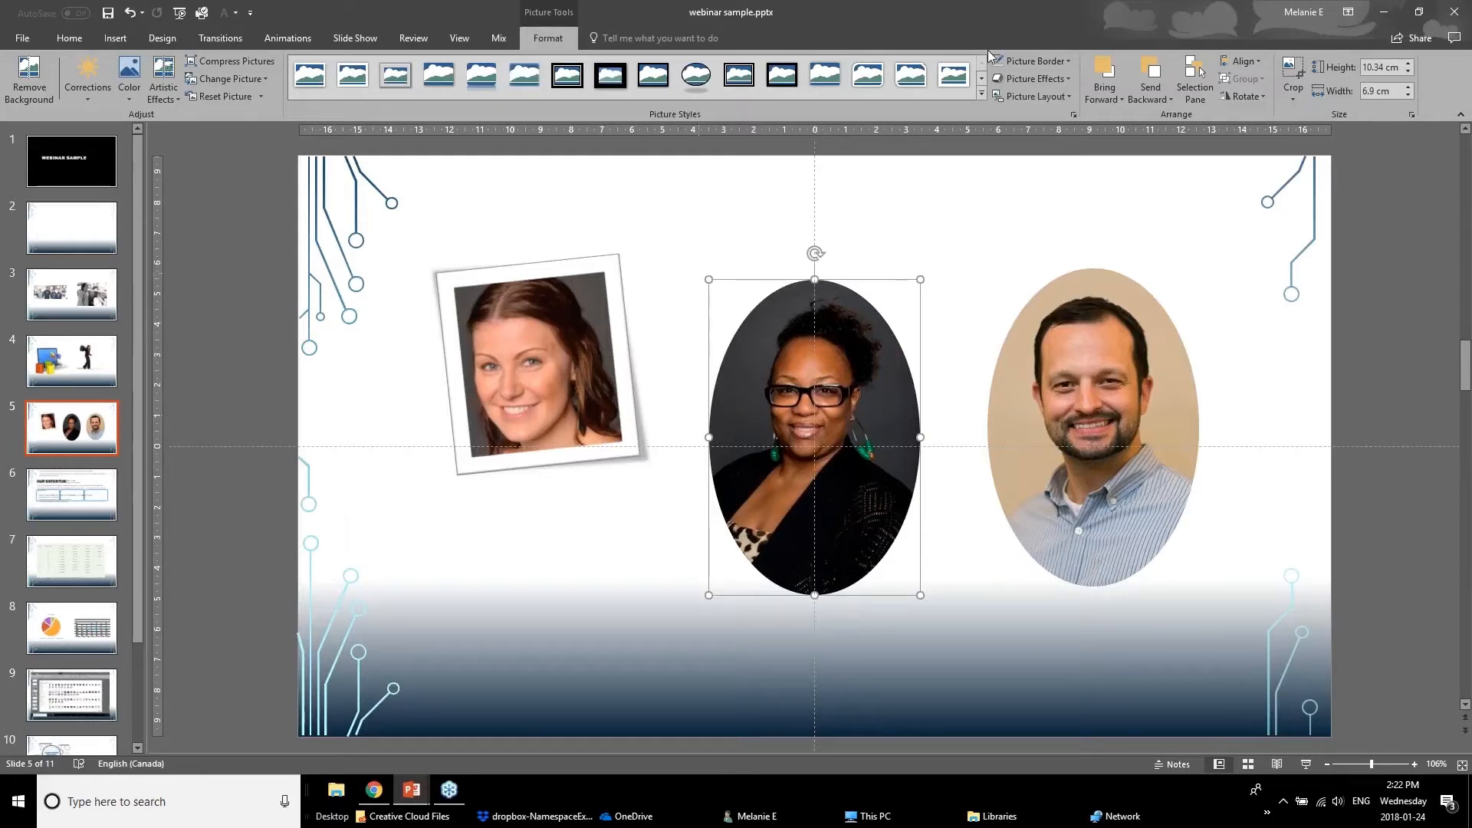
left_click(1032, 62)
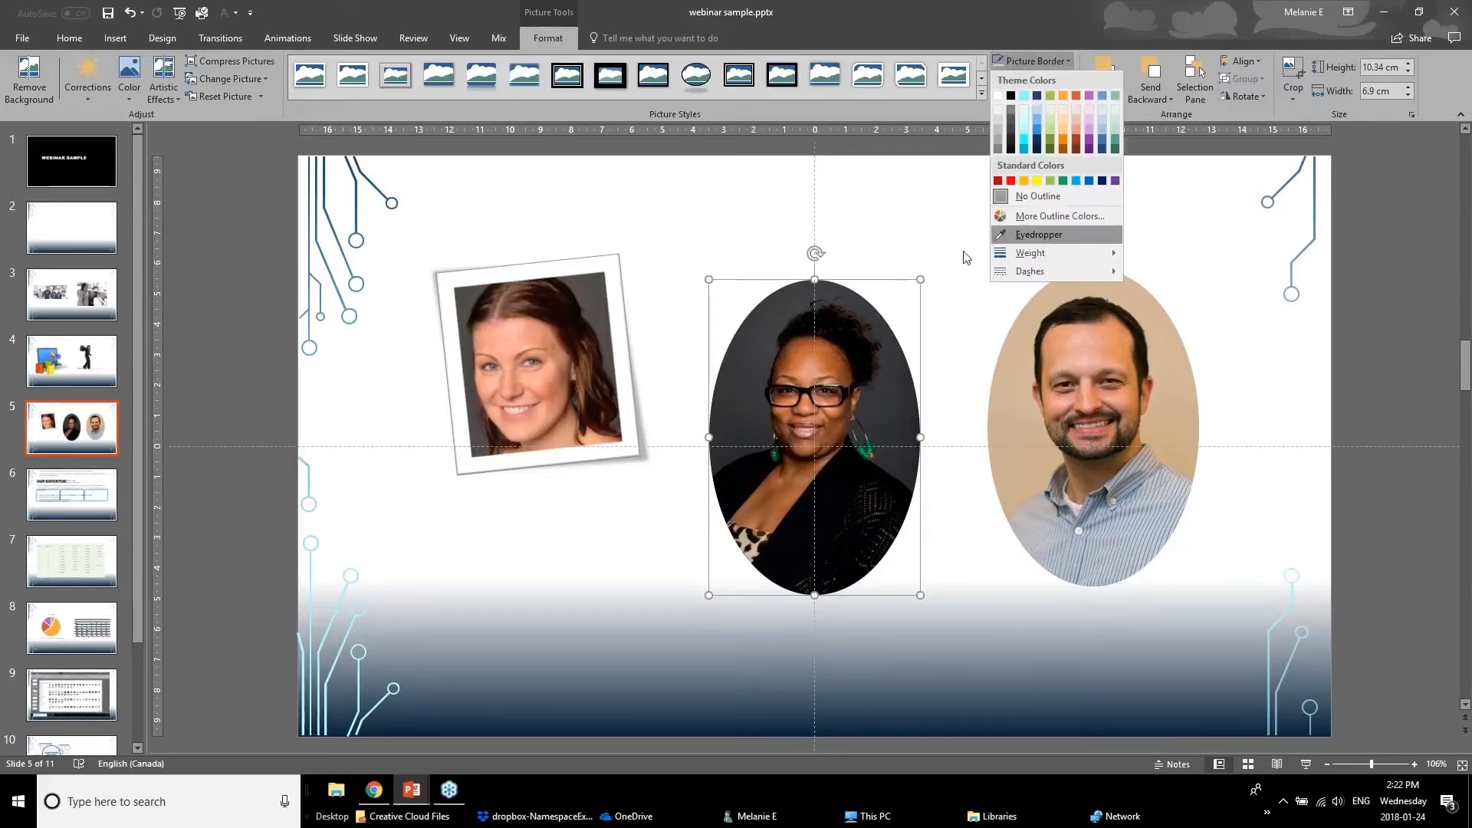
left_click(924, 229)
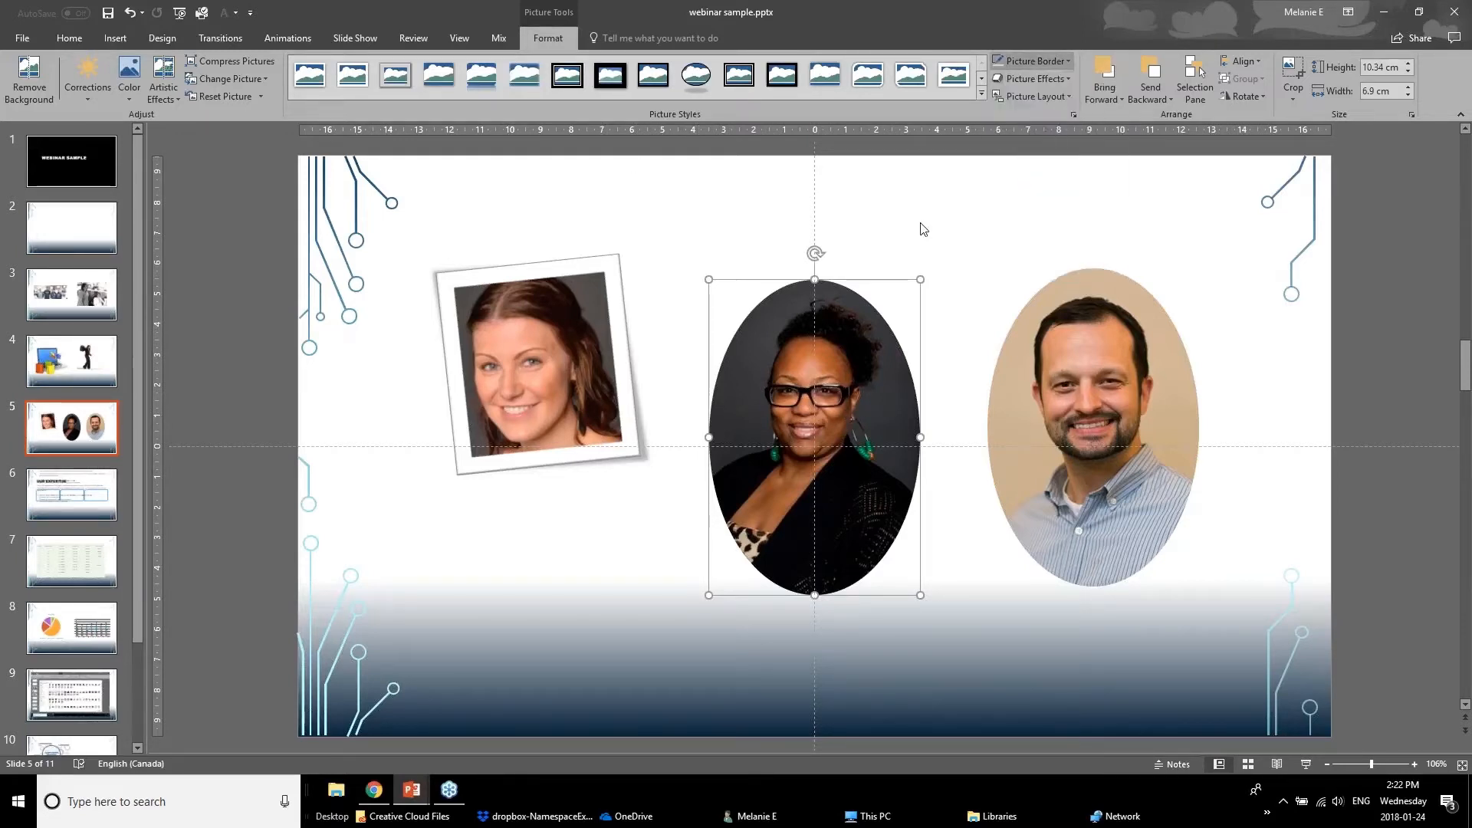
left_click(1041, 63)
left_click(1062, 58)
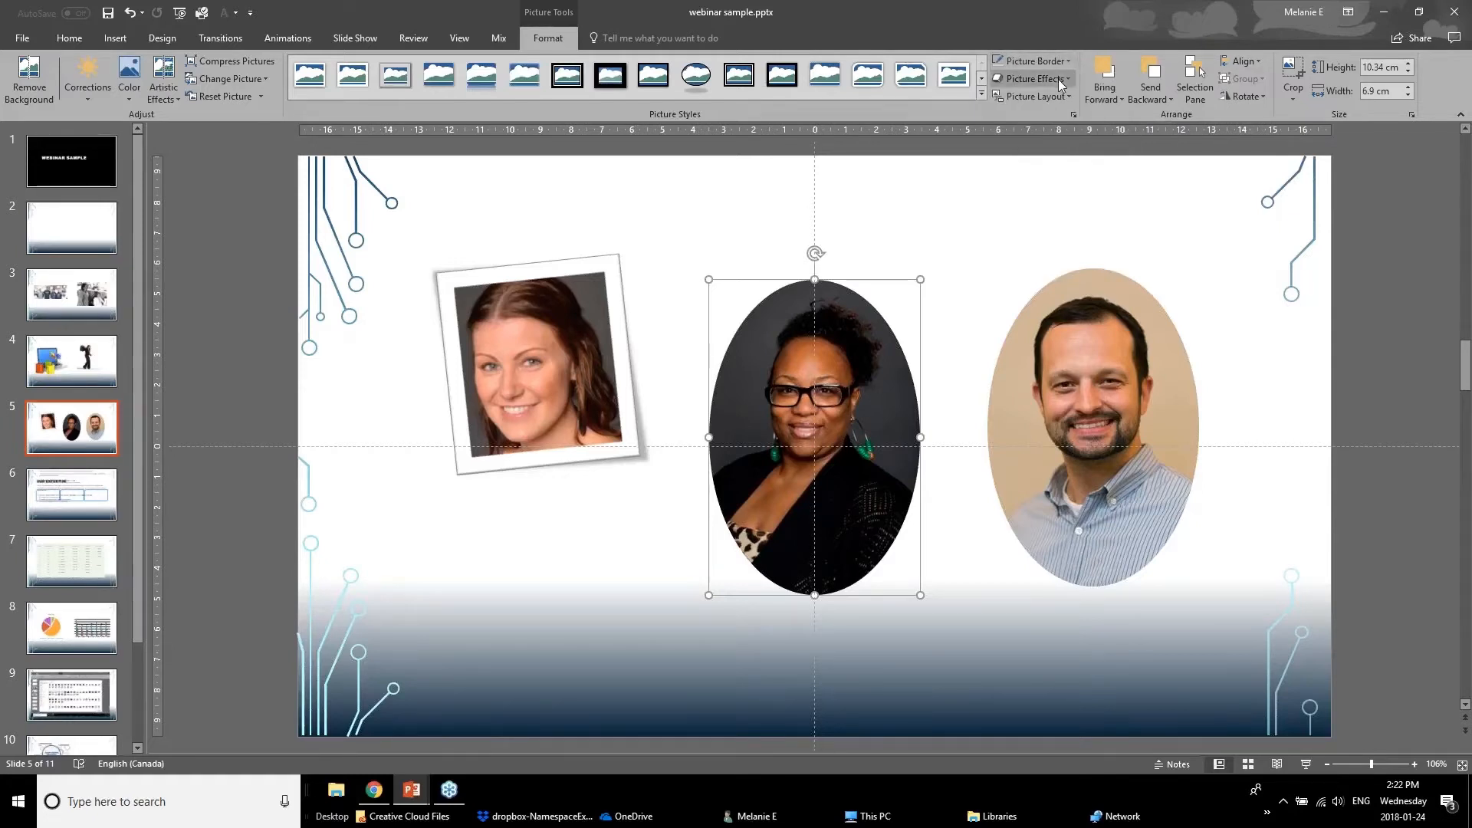
left_click(1058, 80)
mouse_move(1072, 161)
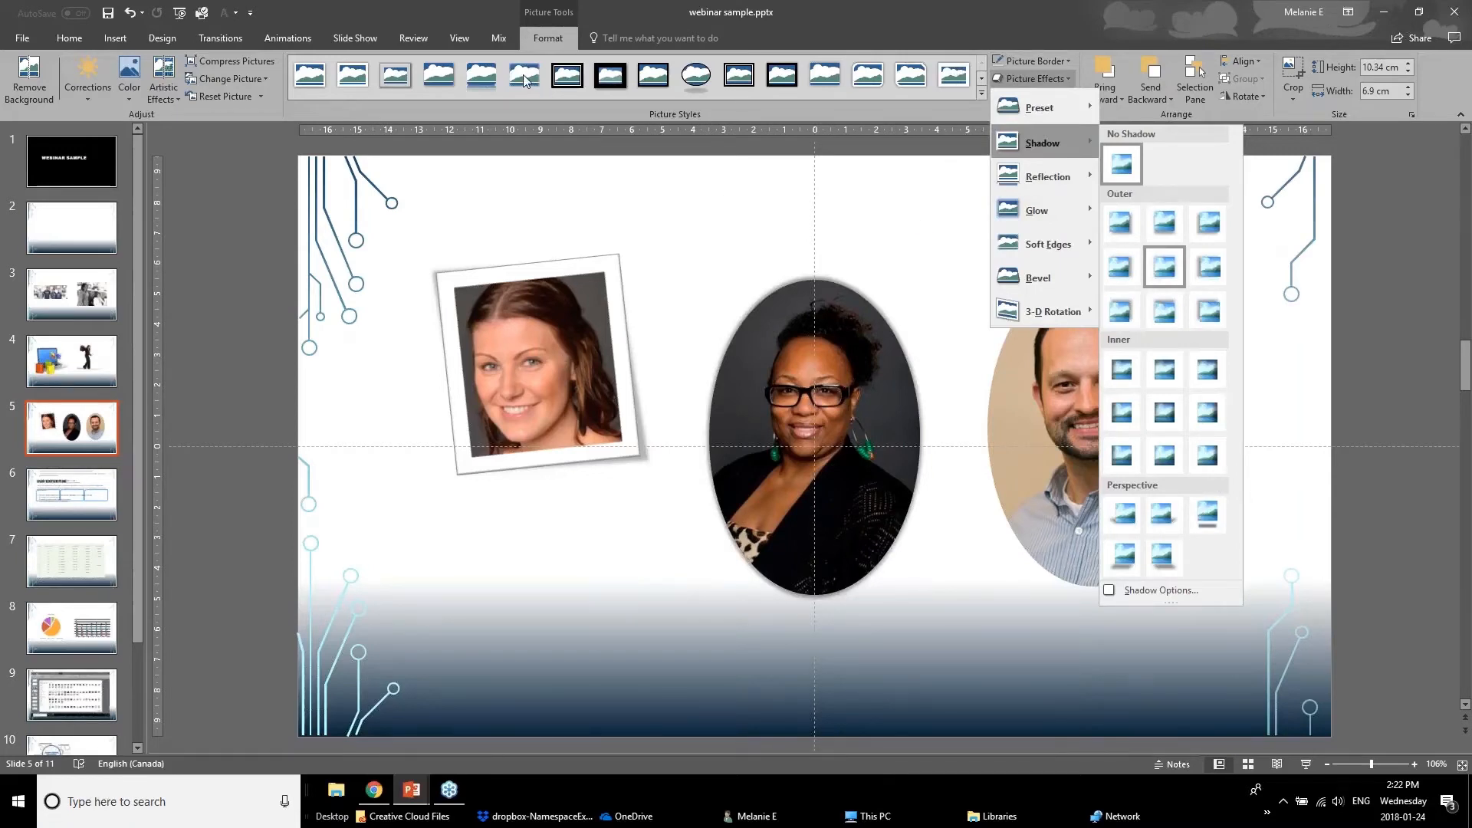
Give the red-haired woman's portrait a straight white frame instead of the tilted one.
left_click(538, 345)
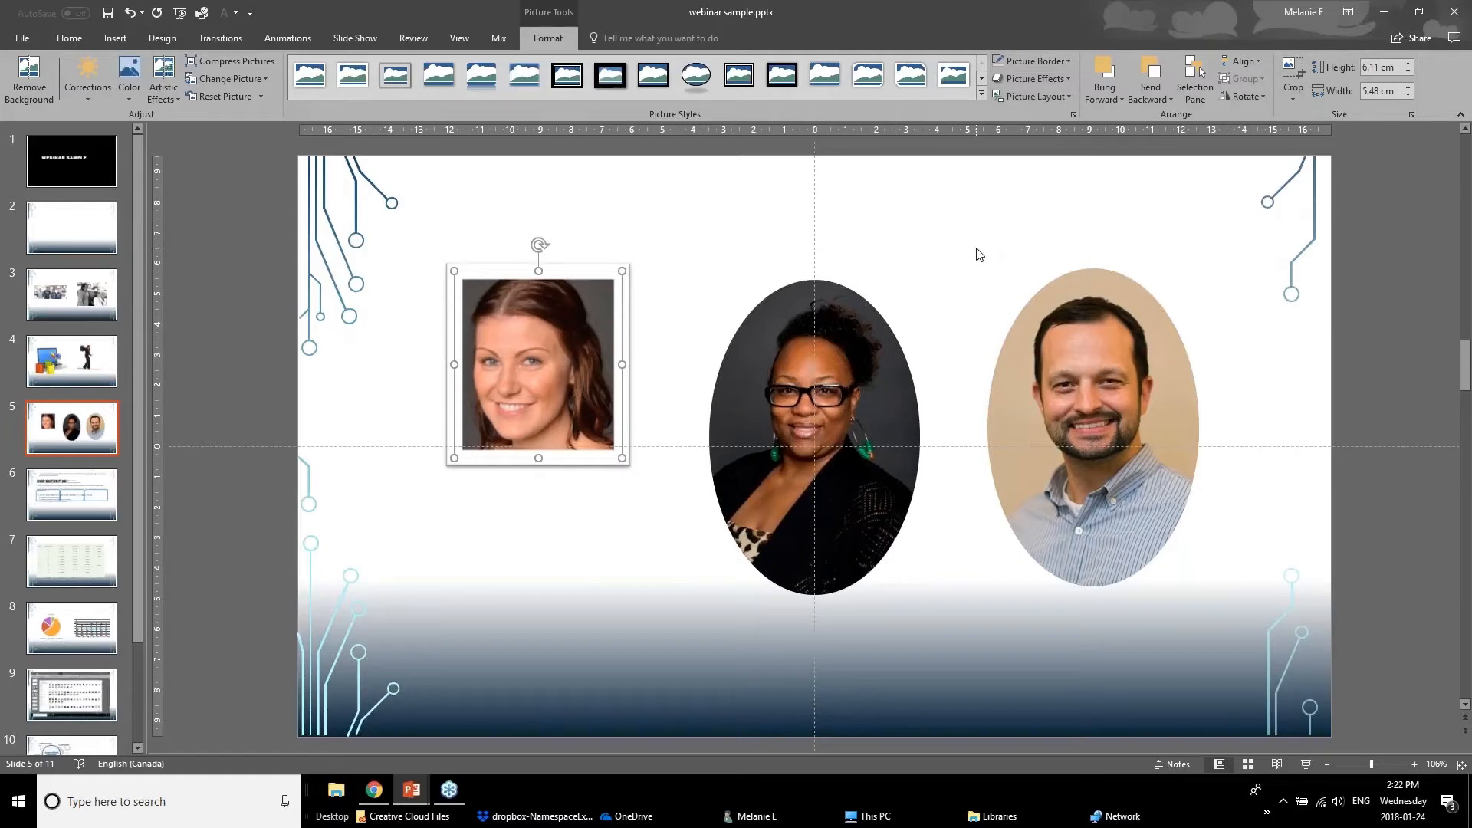
Switch to the Powerpoint Webinar January 2018 v1 presentation and view its Easy To Read Content and Improve Text Box Formatting slides.
left_click(412, 790)
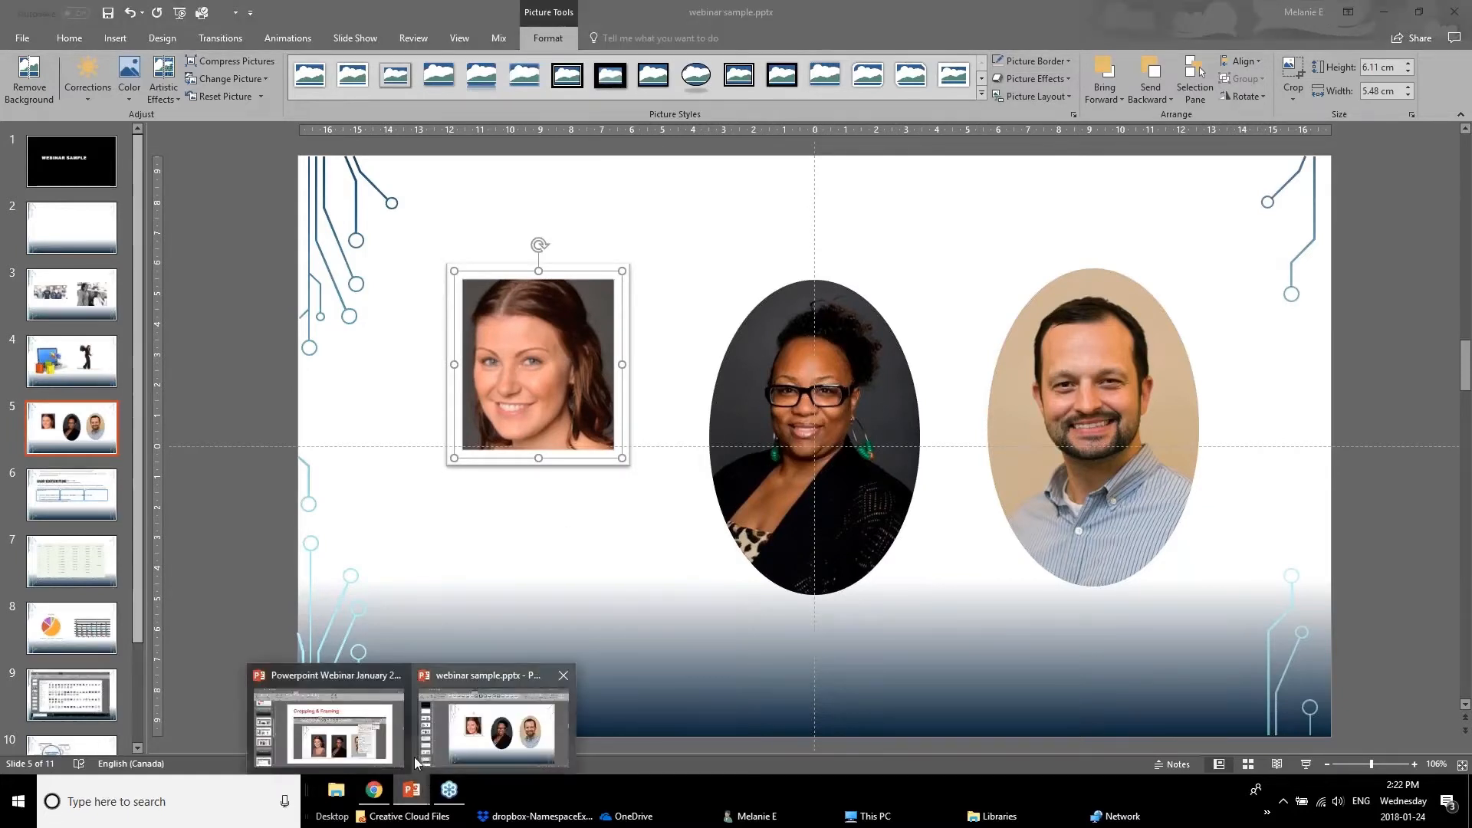
left_click(330, 725)
scroll(170, 591, "down", 2)
left_click(126, 544)
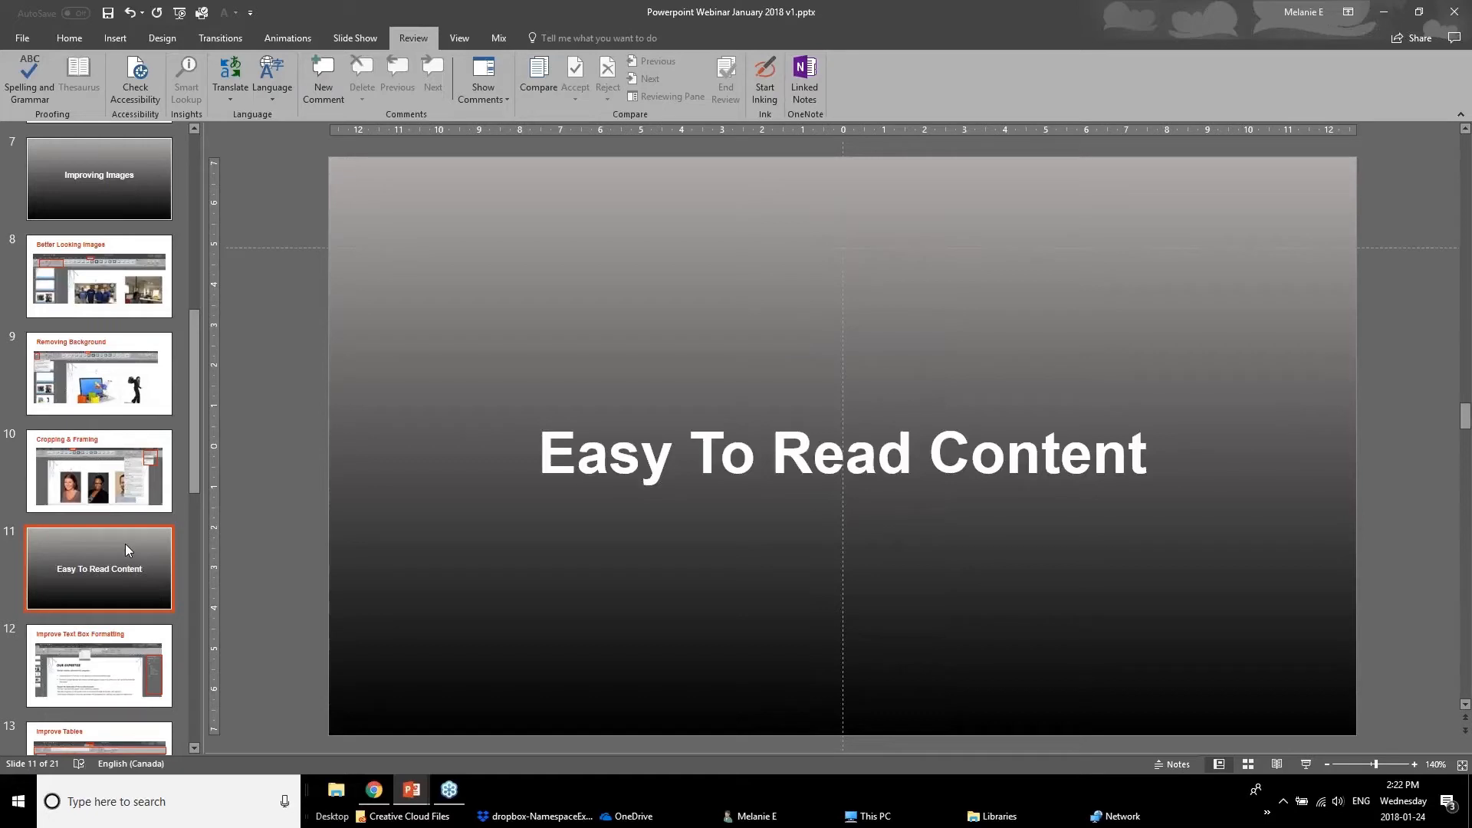
left_click(87, 694)
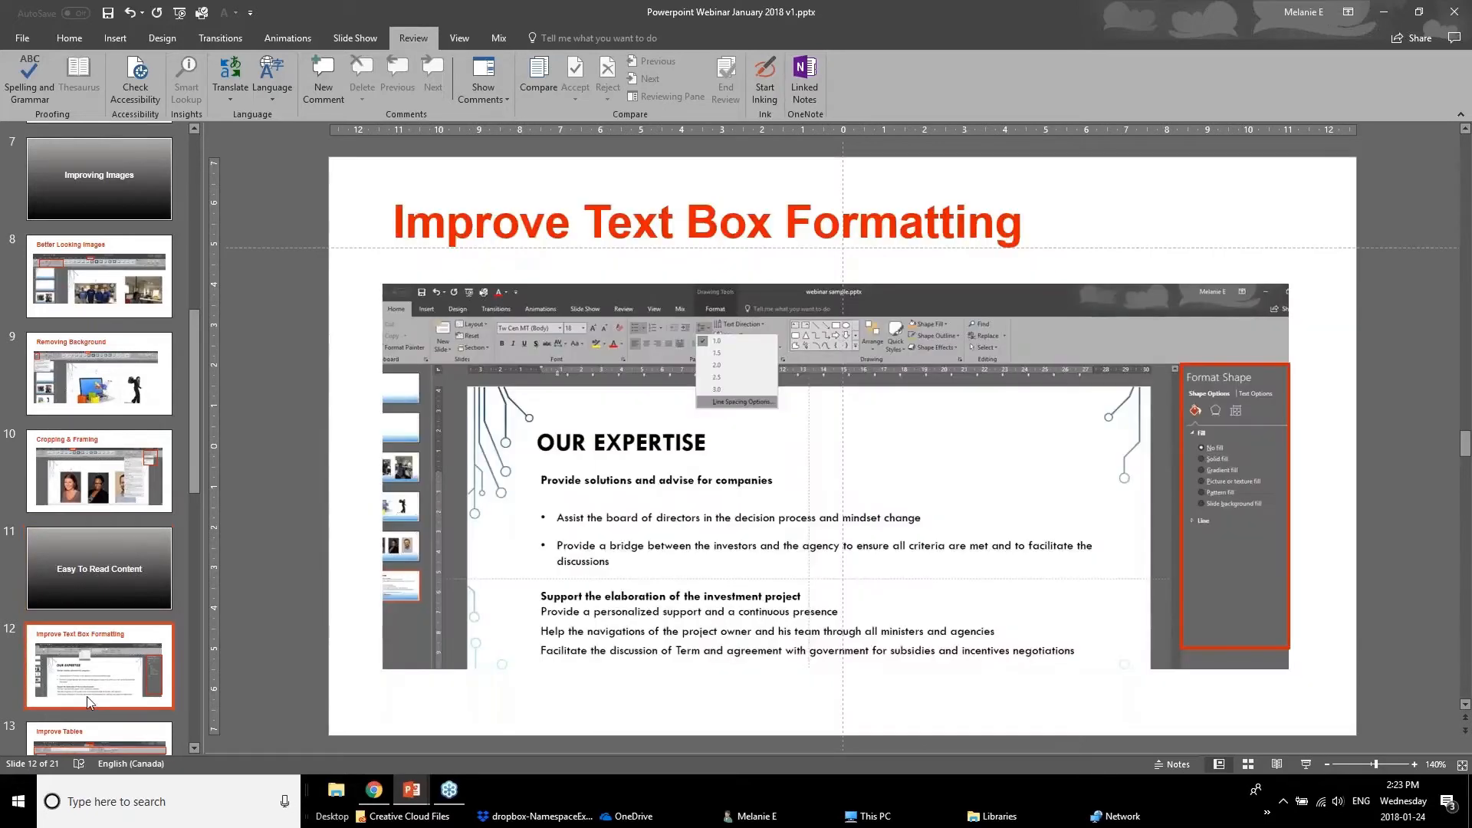
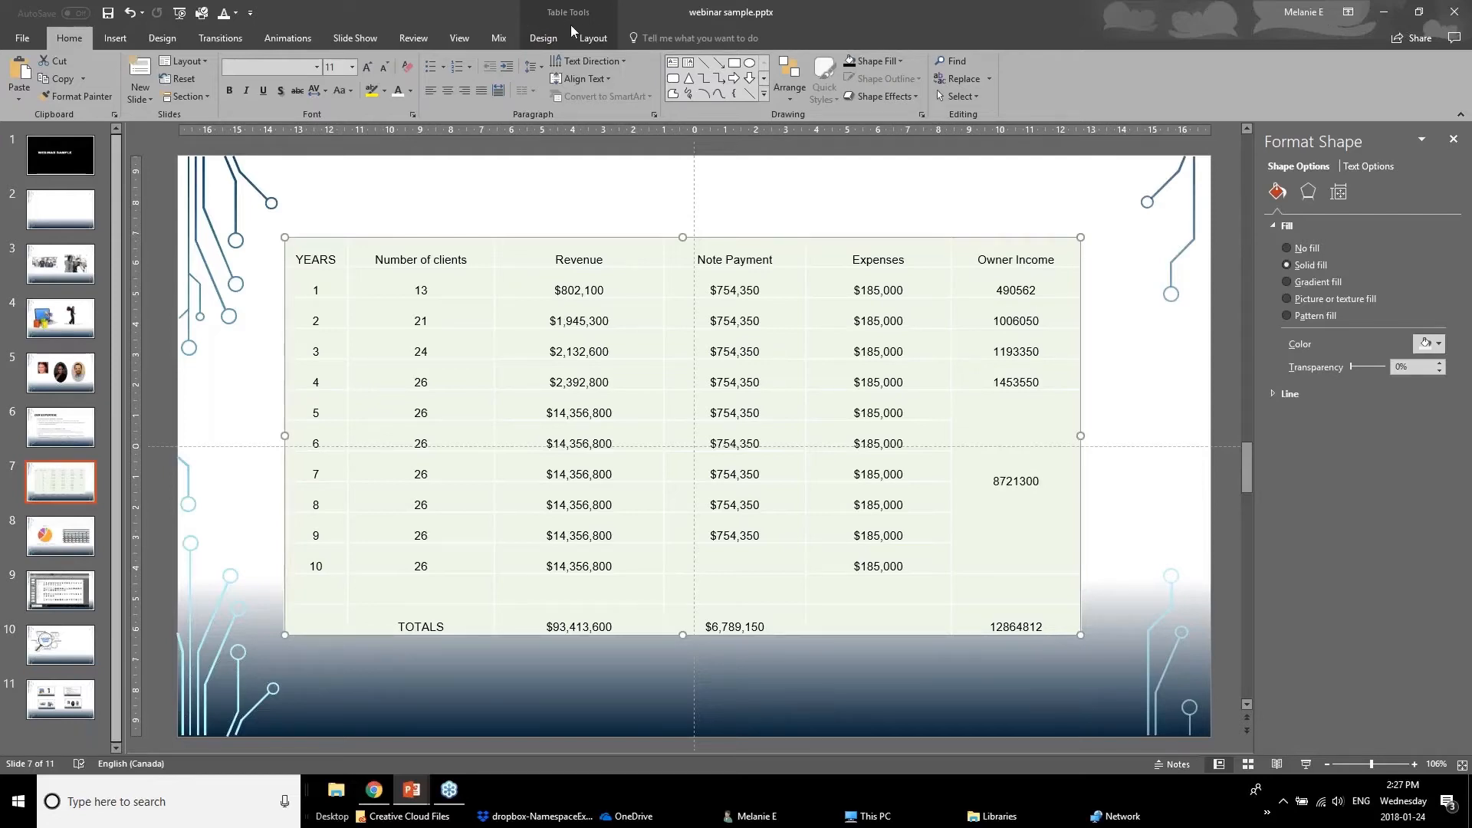
Examine the table design and layout options for the table on slide 7.
left_click(544, 39)
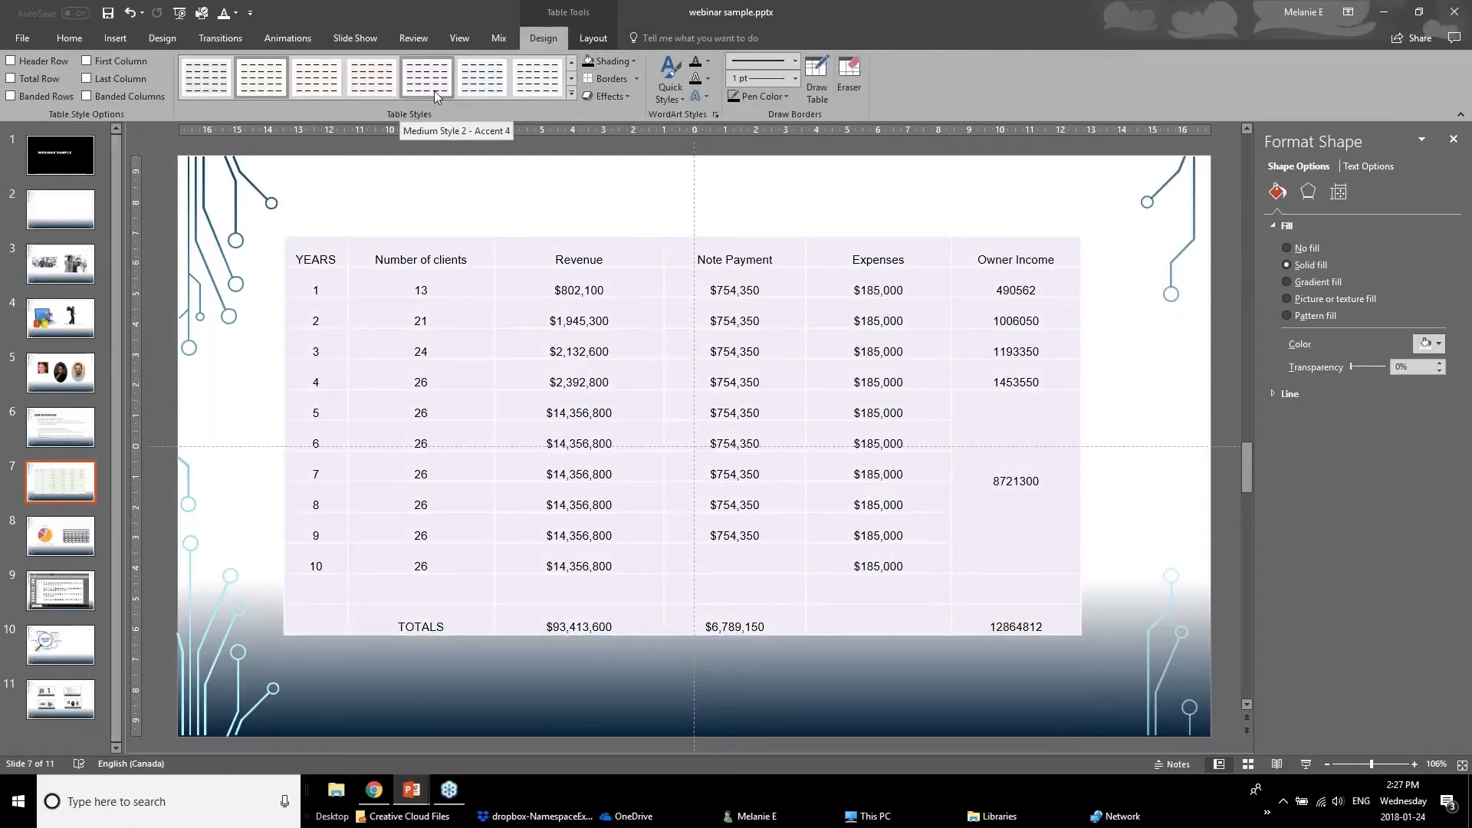
left_click(595, 38)
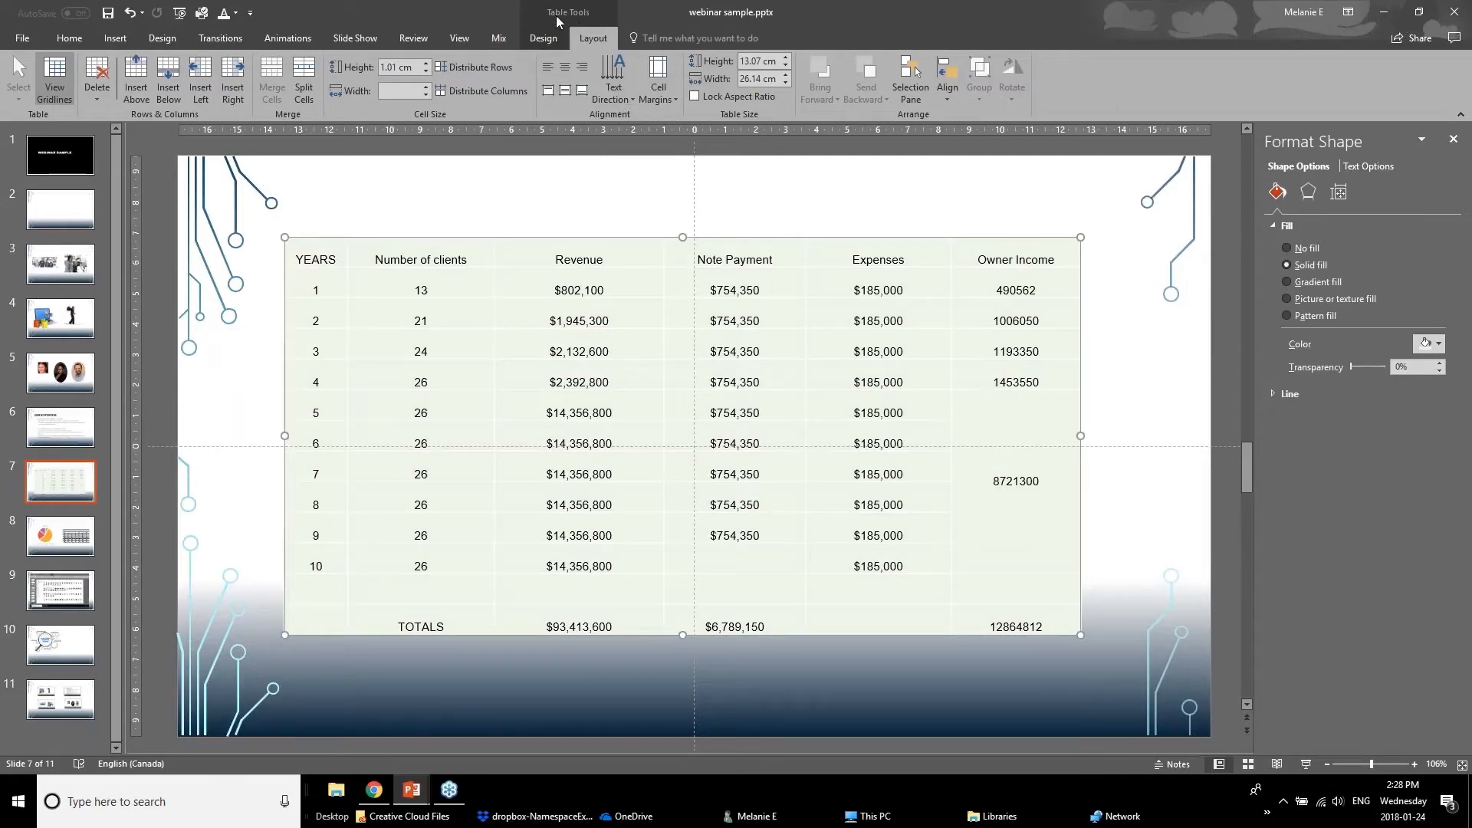
left_click(548, 42)
left_click(577, 40)
left_click(558, 44)
left_click(594, 42)
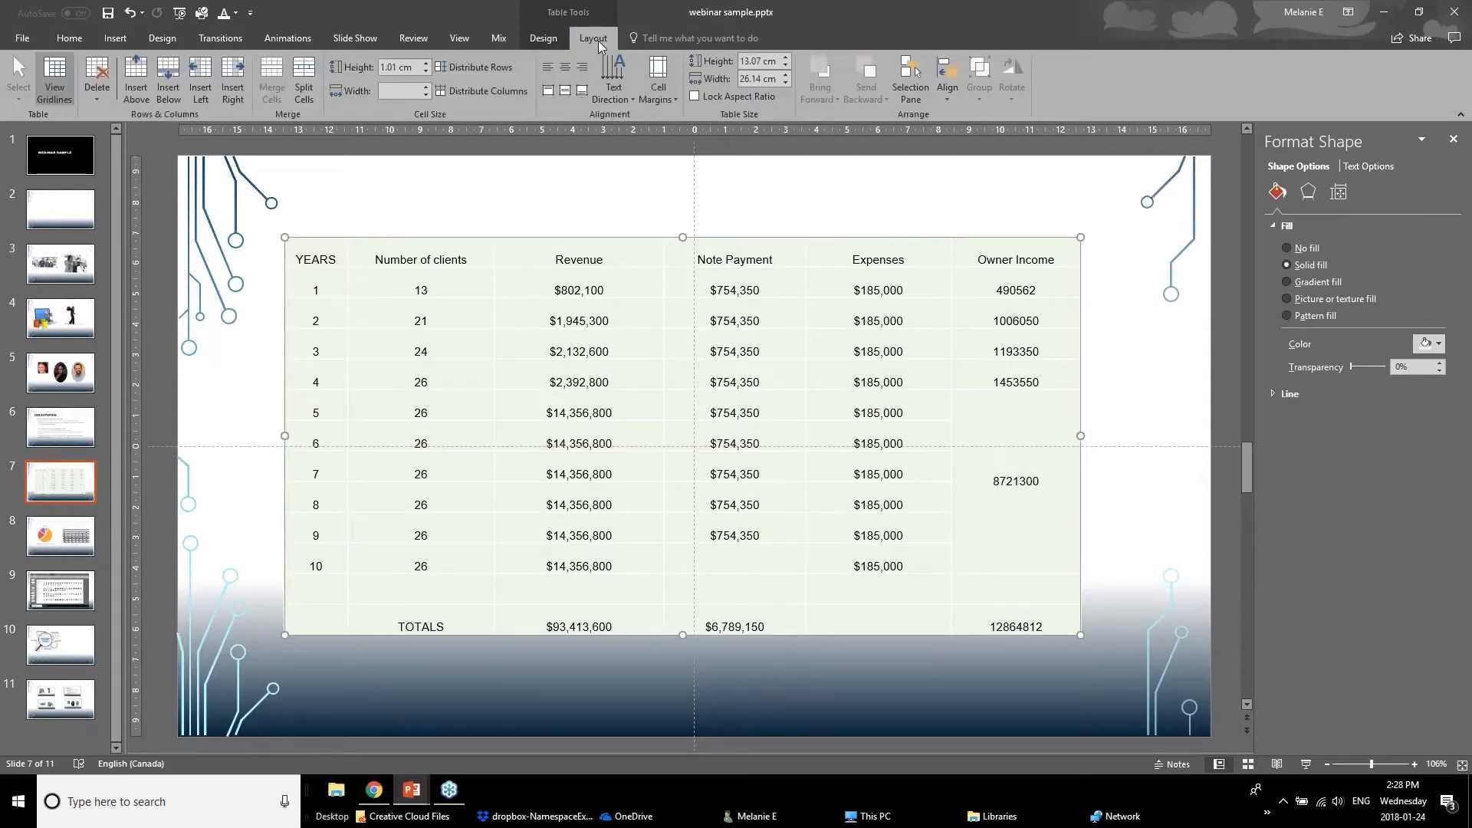
left_click(549, 41)
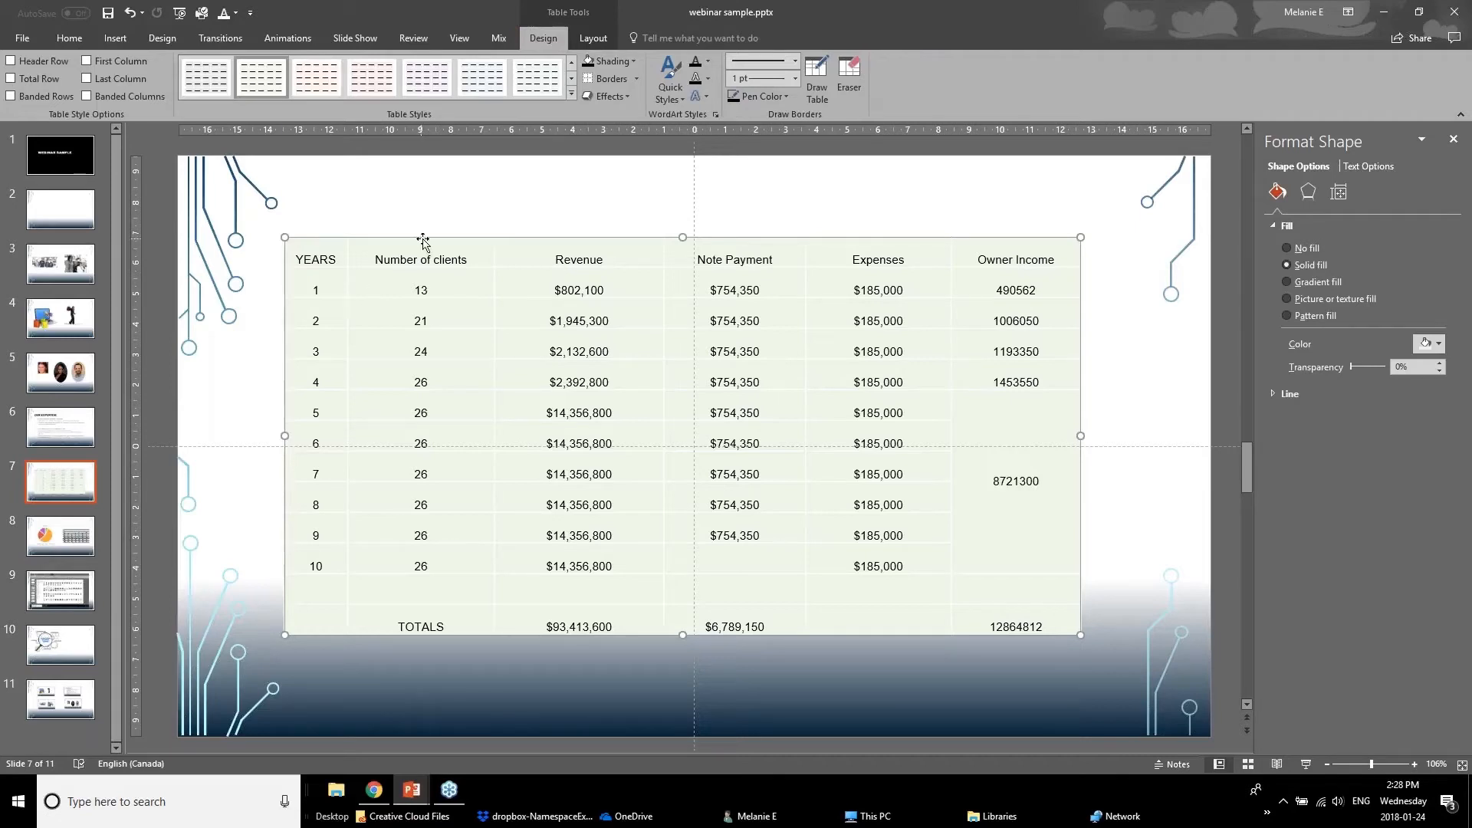
Turn on the Header Row, Total Row and Last Column style options for the table and preview other table styles.
left_click(11, 62)
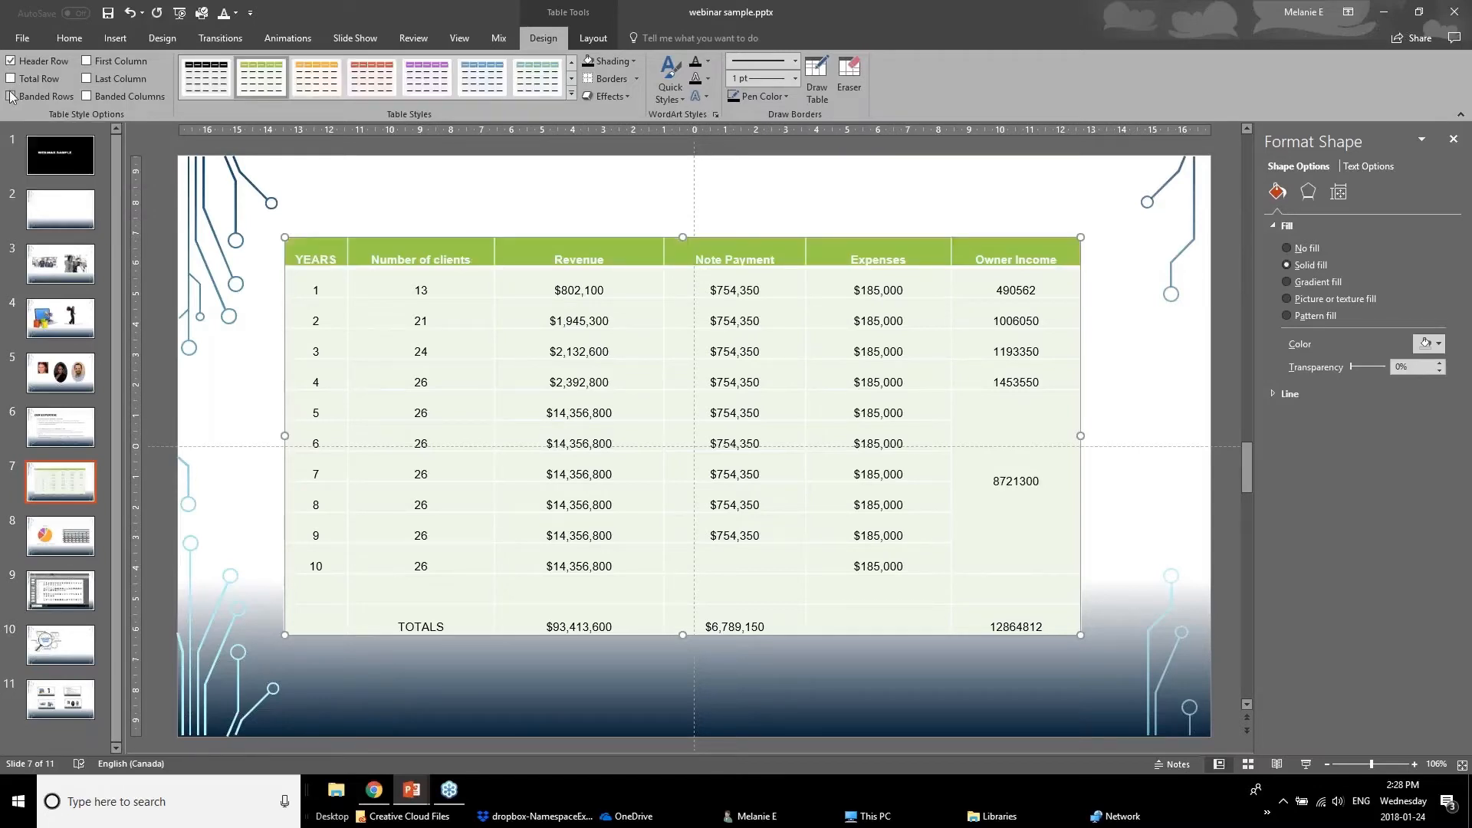
left_click(12, 79)
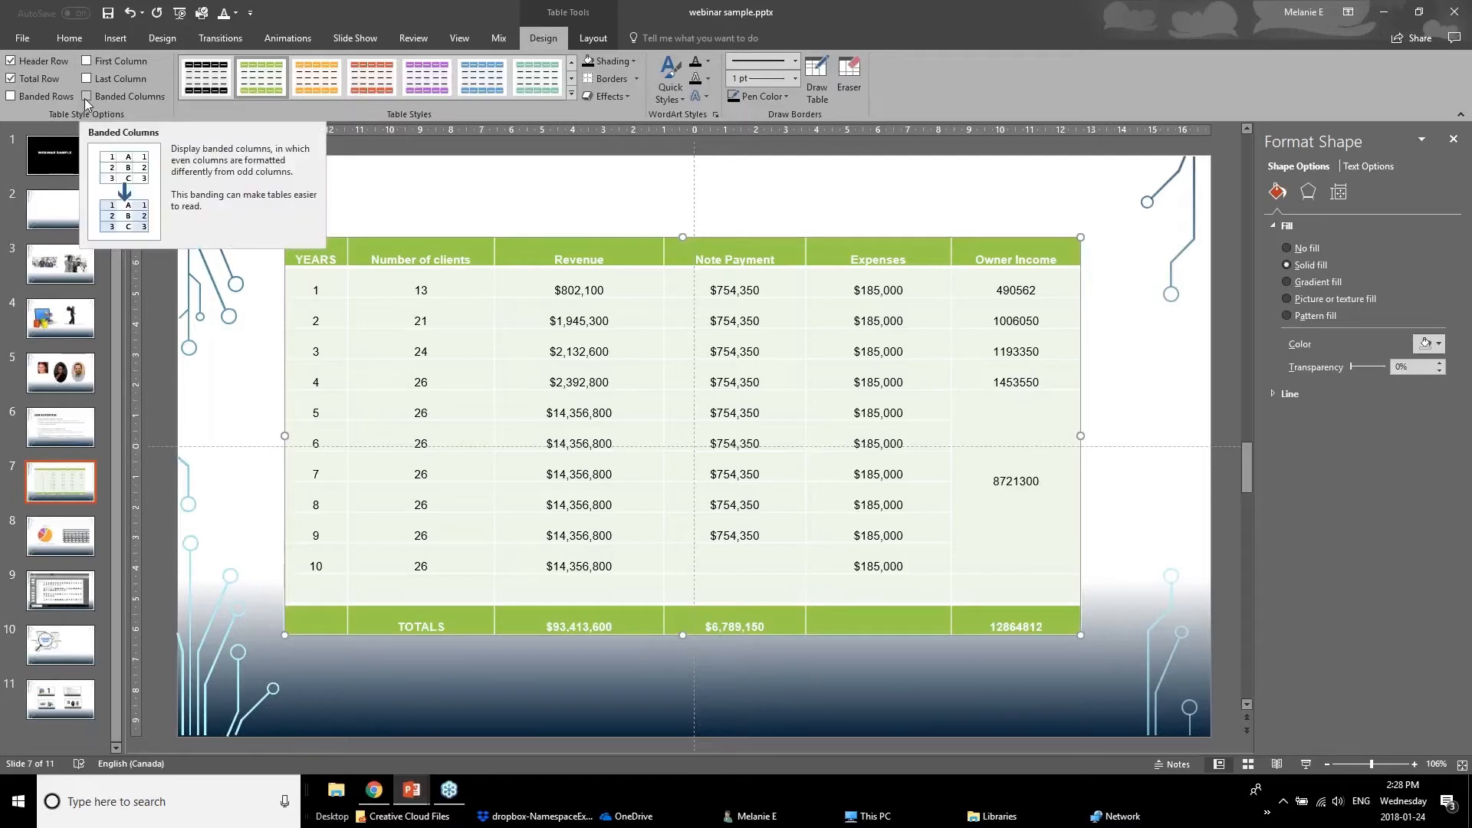
left_click(86, 79)
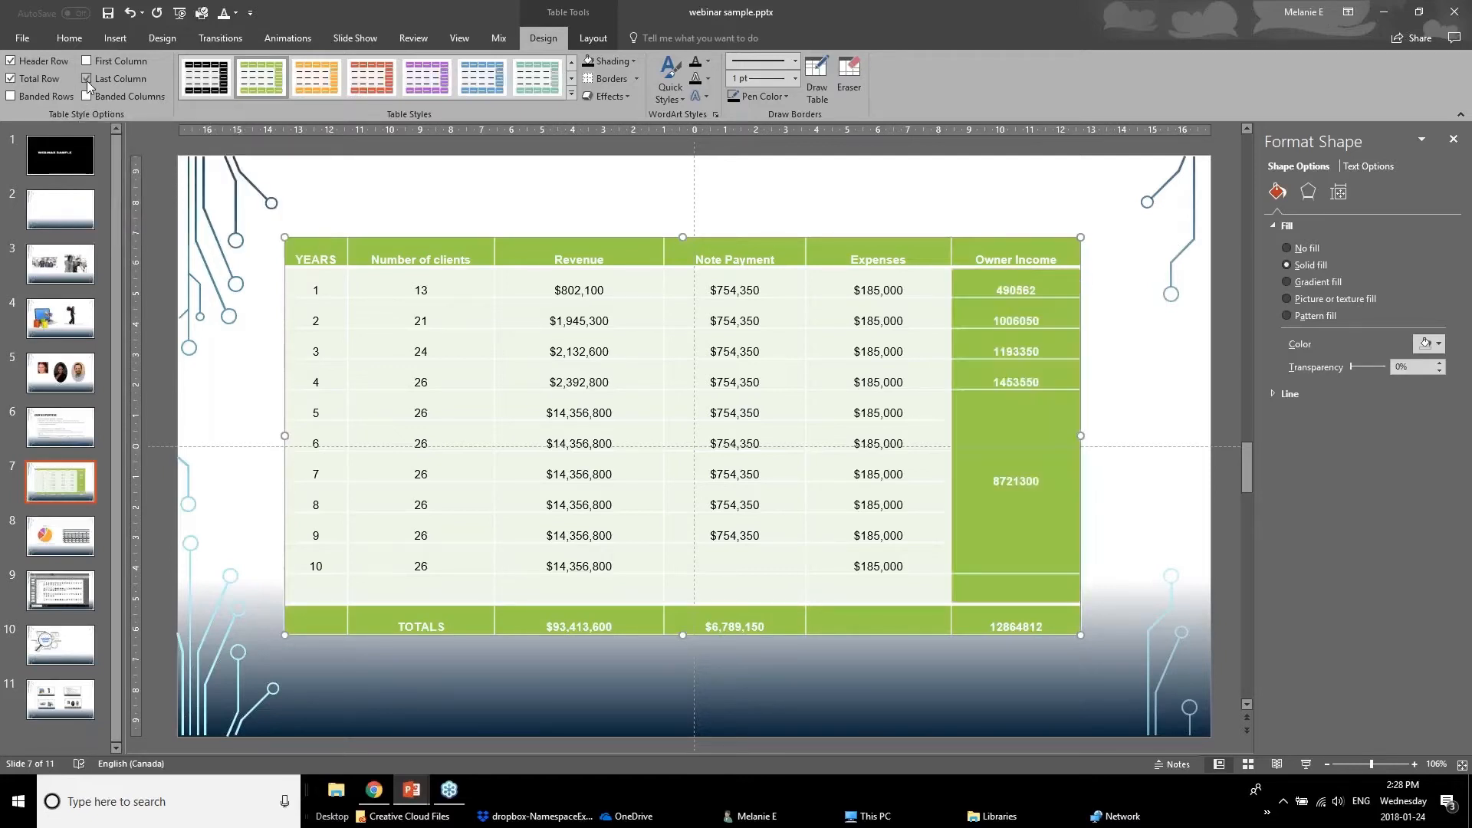
left_click(571, 93)
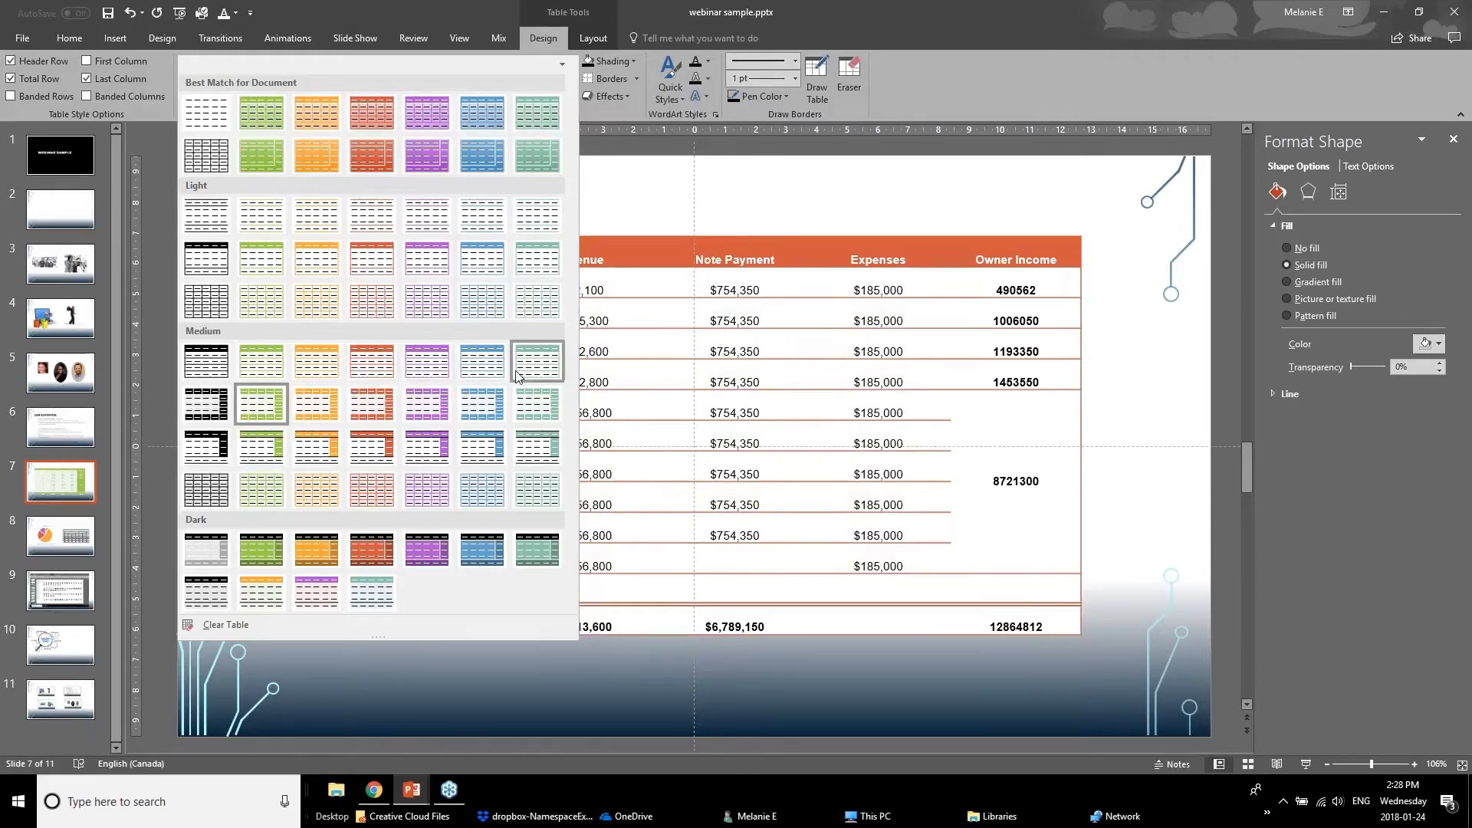
left_click(605, 223)
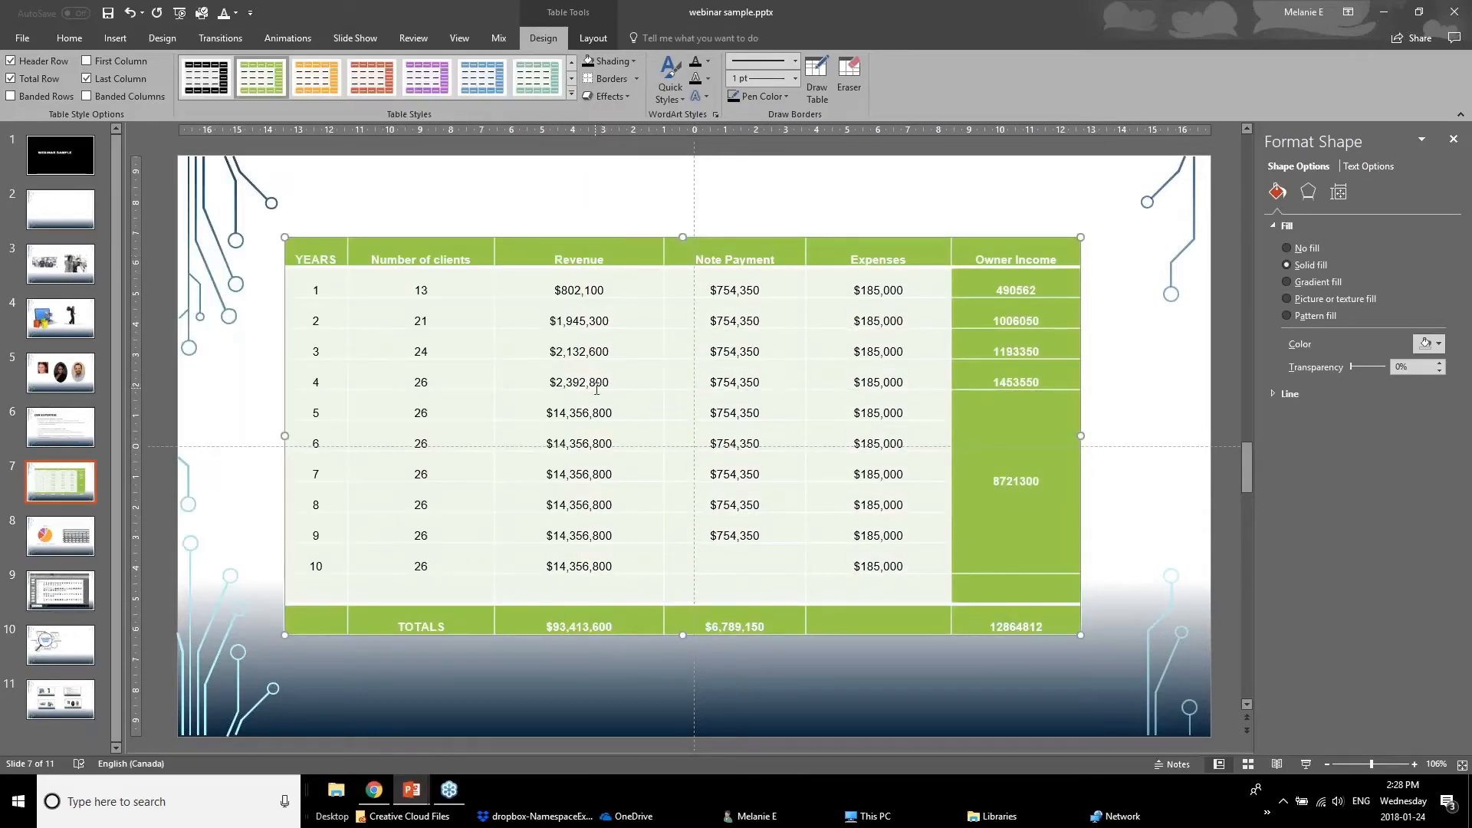
Undo the table's Header Row, Total Row and Last Column style options.
key("ctrl+z")
key("ctrl+z")
key("ctrl+z")
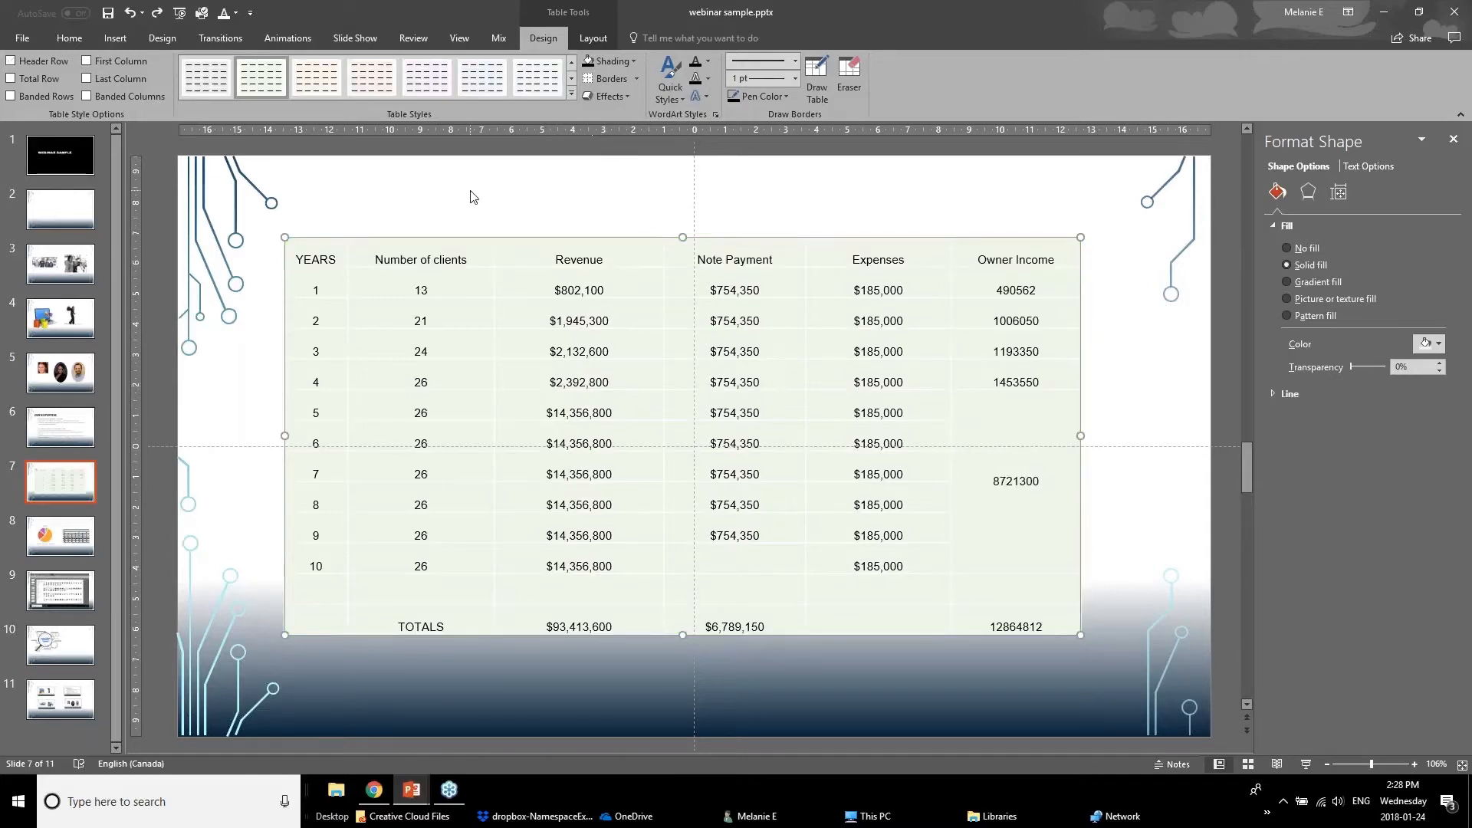
left_click(474, 197)
Shade the table's header row dark red and set its text to white.
left_click_drag(320, 257, 1050, 256)
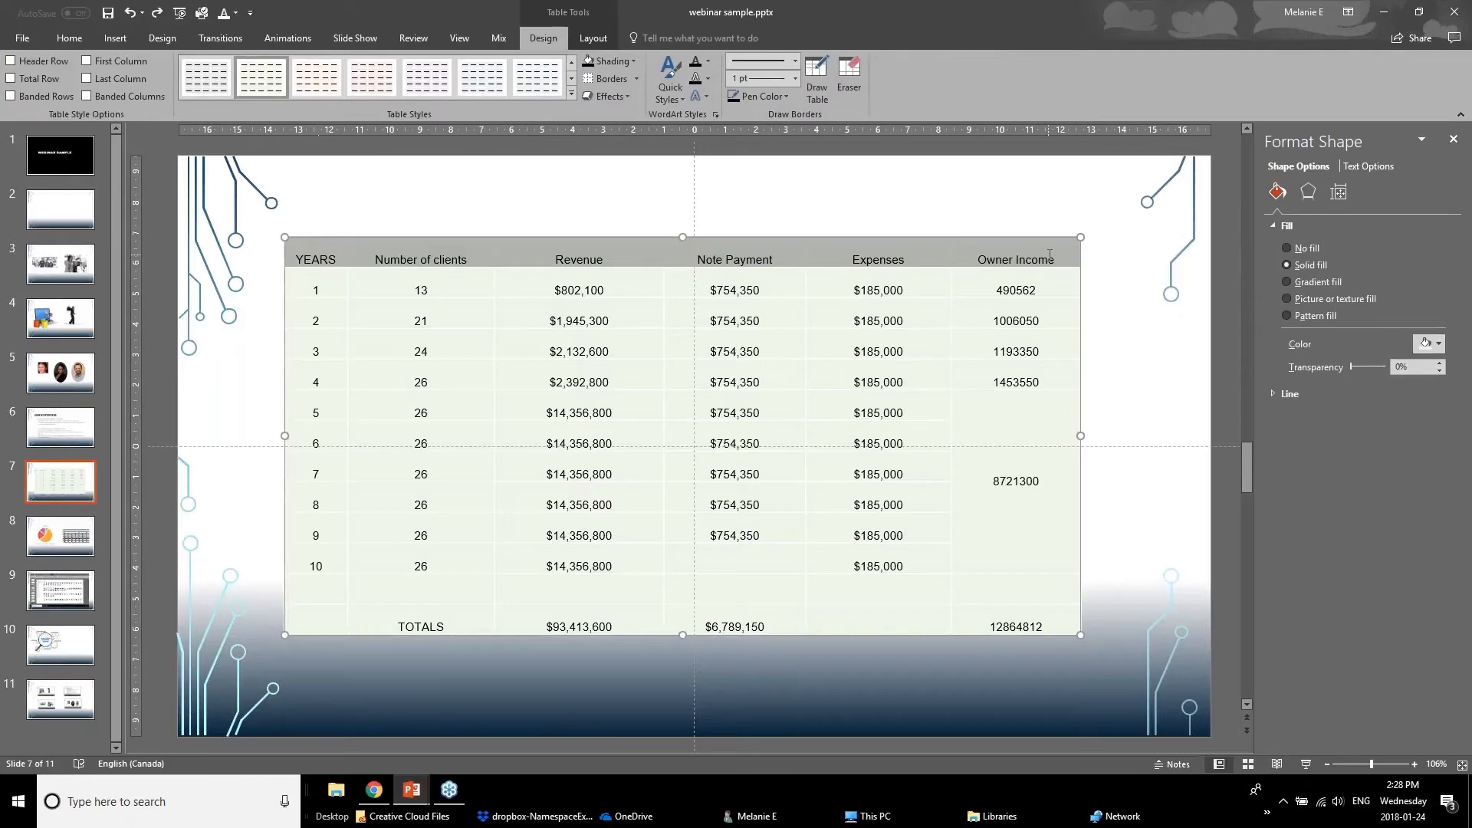
left_click(633, 62)
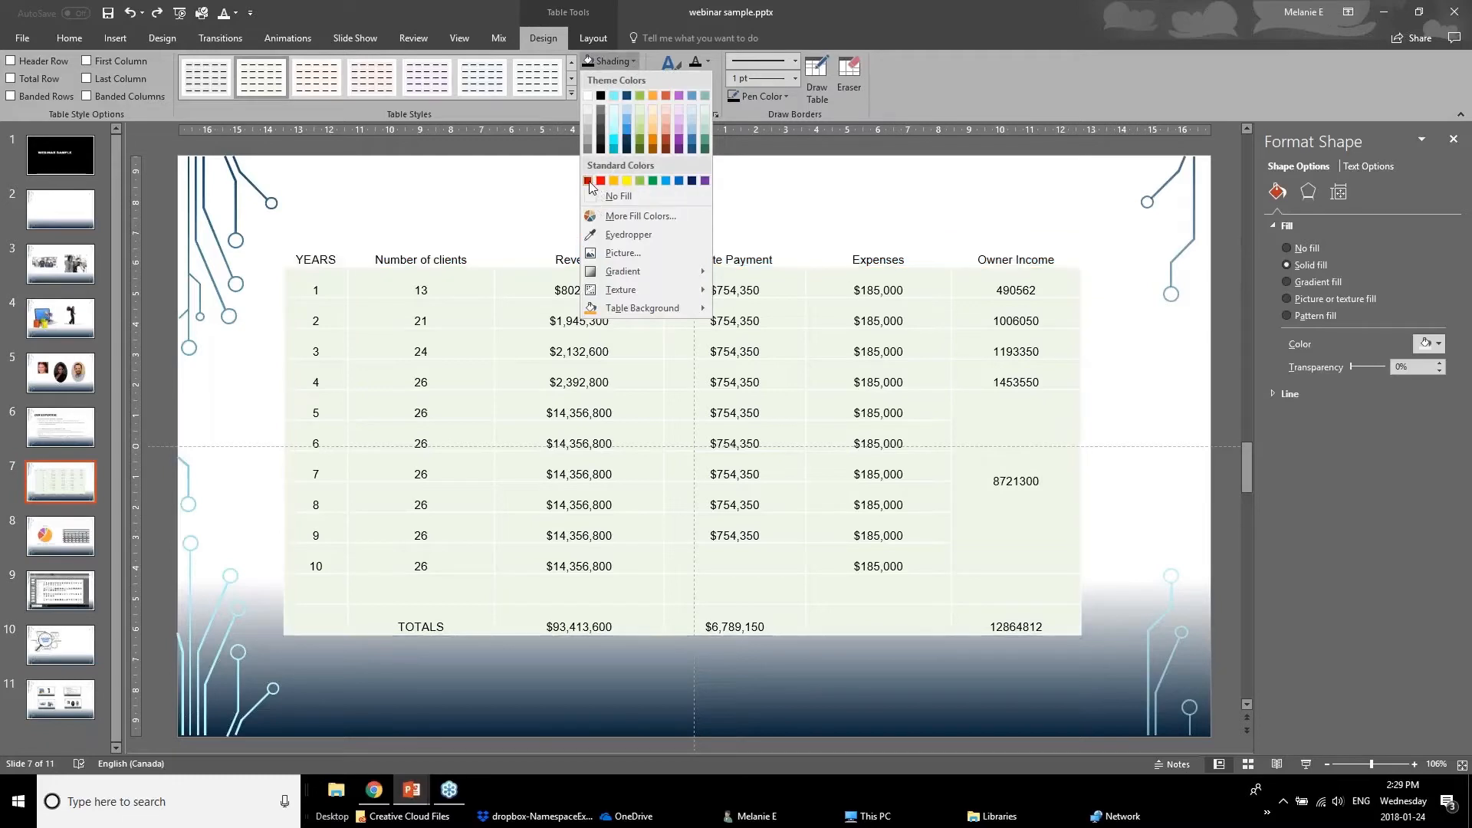
left_click(589, 181)
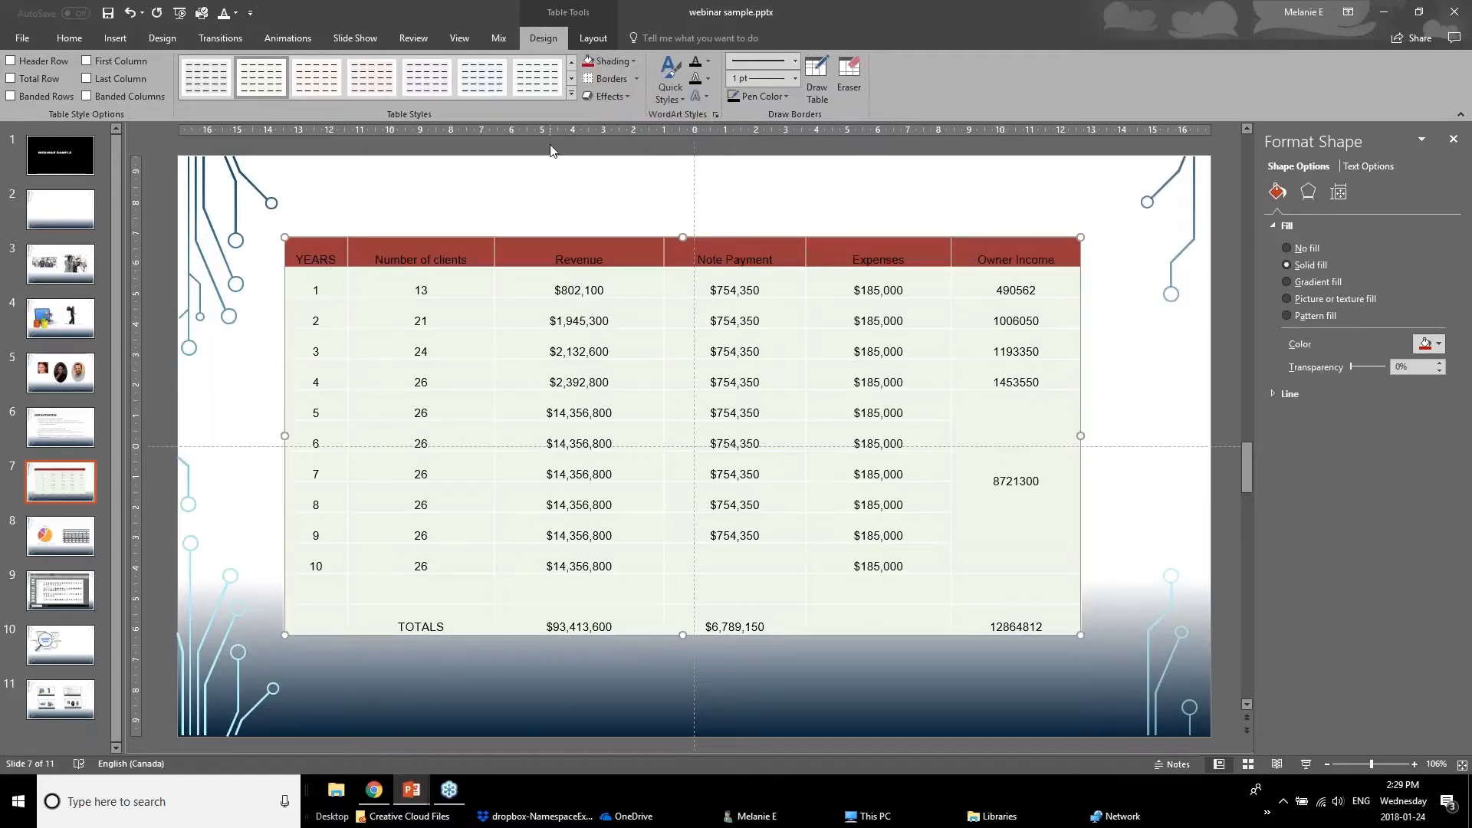
left_click(707, 62)
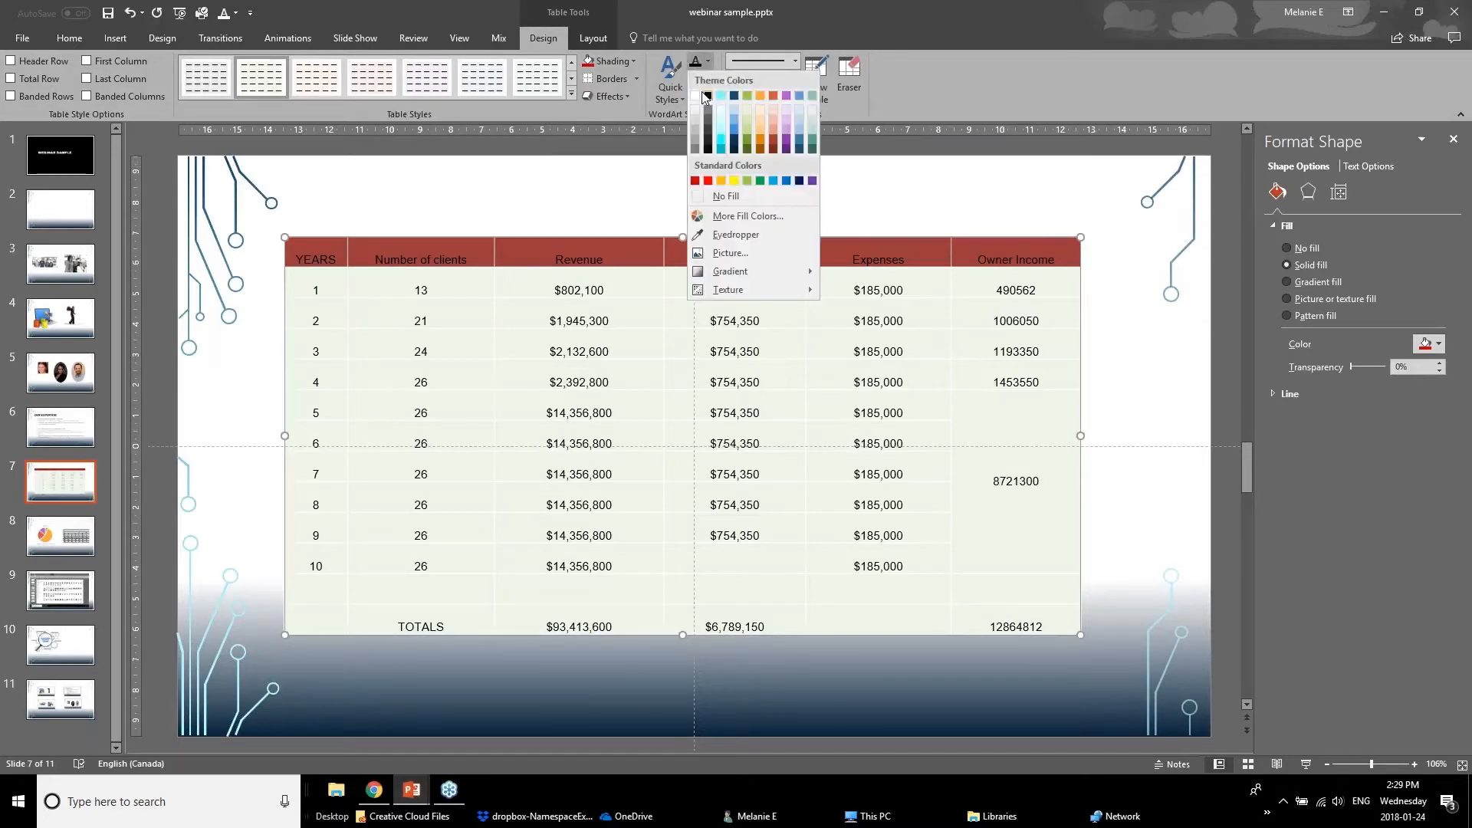
left_click(696, 96)
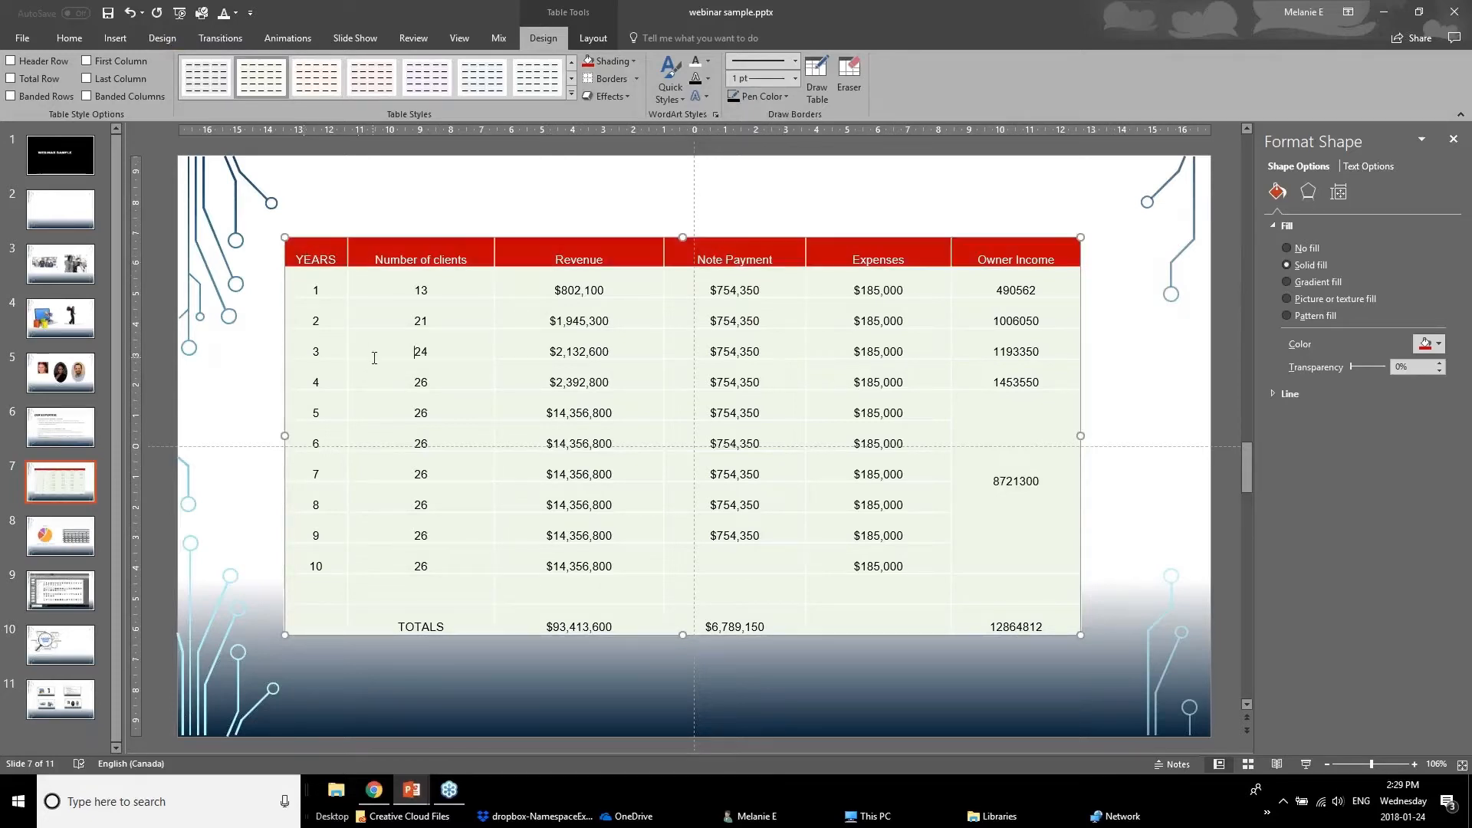
Select the body rows of the slide 7 table and set the border pen color to grey.
mouse_move(318, 280)
left_mouse_down()
mouse_move(950, 449)
mouse_move(1032, 588)
mouse_move(1032, 625)
left_mouse_up()
left_click(636, 79)
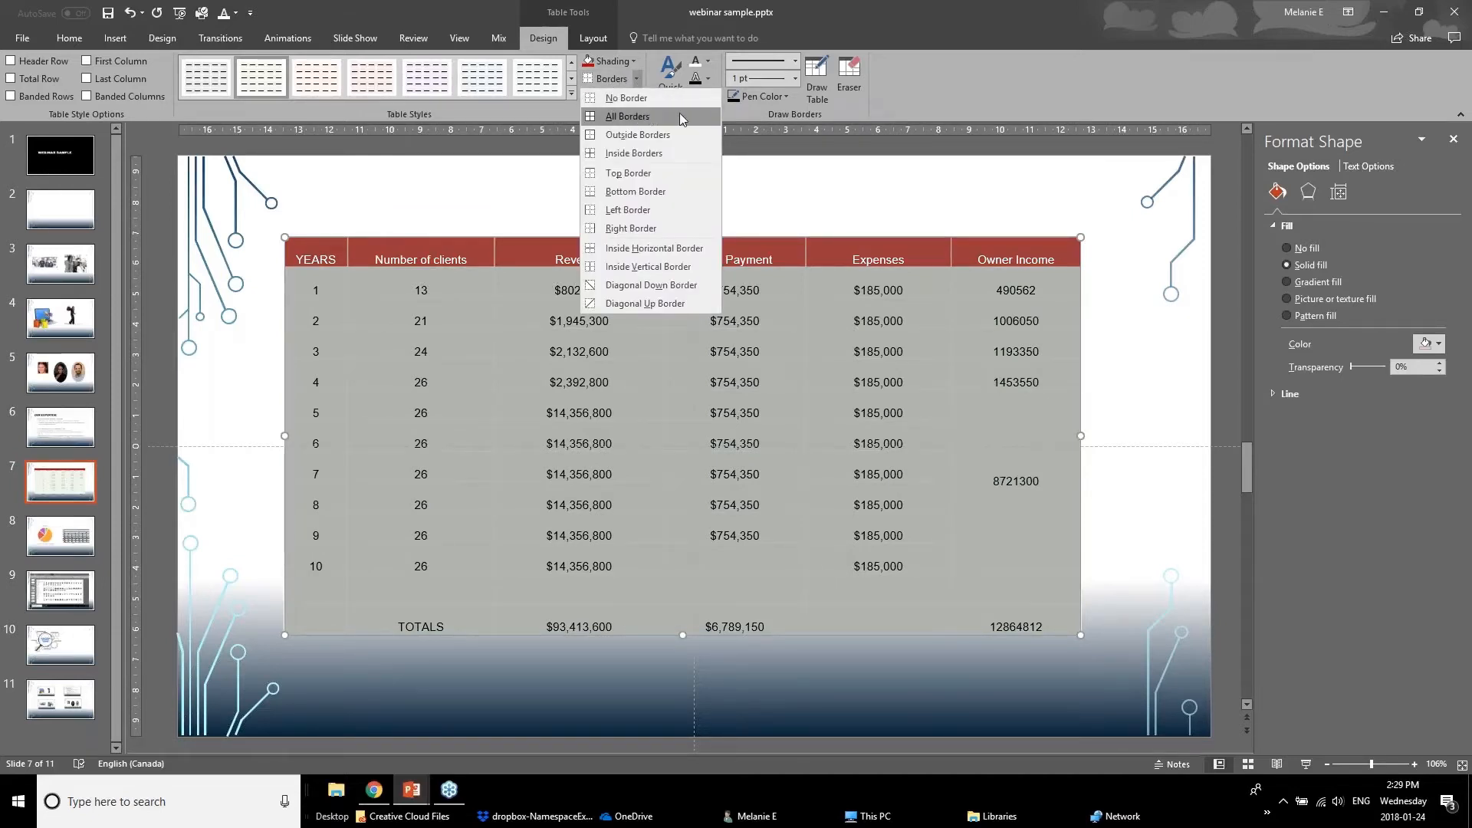
left_click(795, 79)
left_click(794, 80)
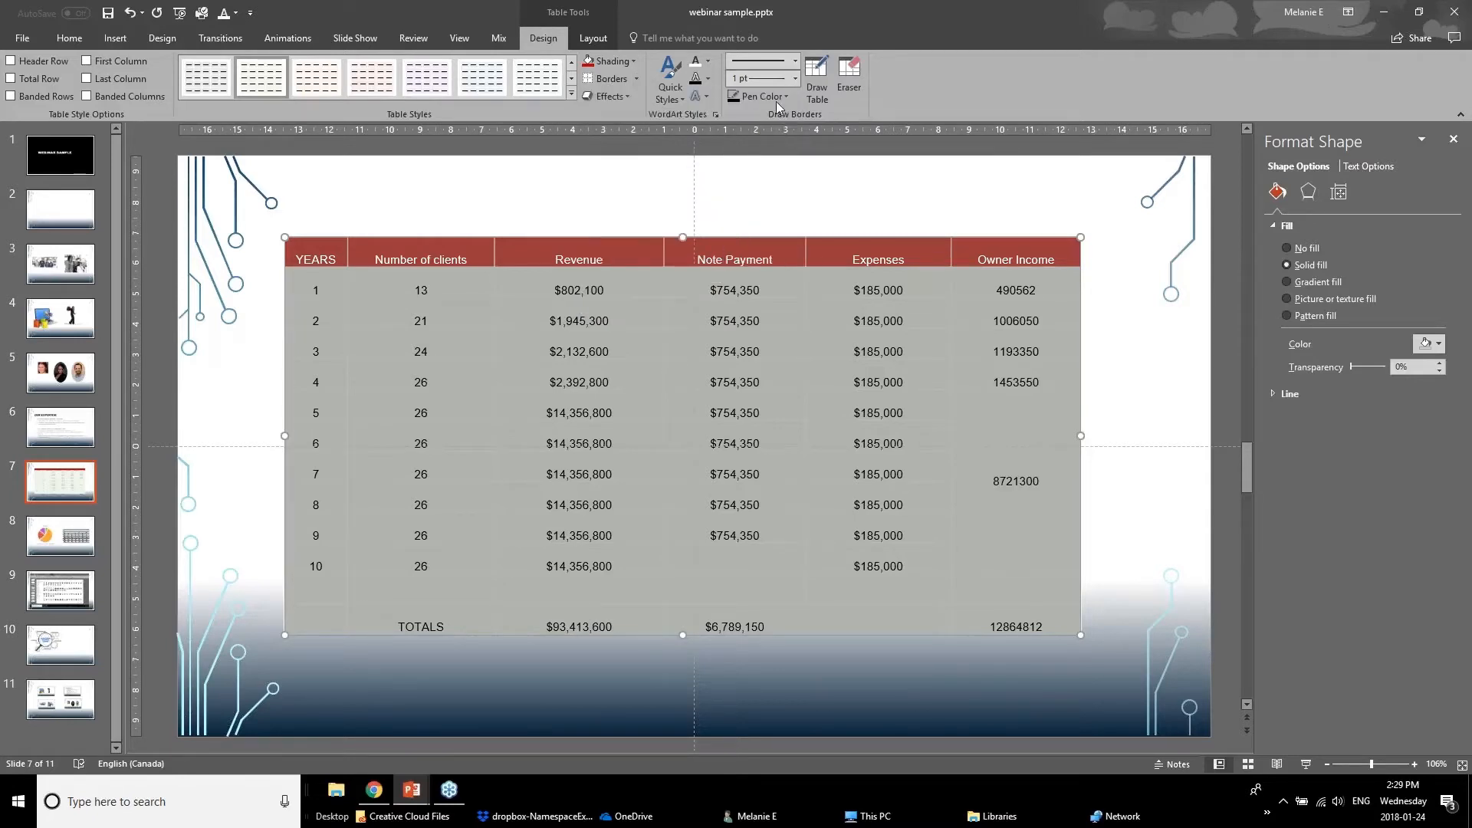
left_click(776, 101)
left_click(732, 164)
left_click(771, 100)
left_click(738, 159)
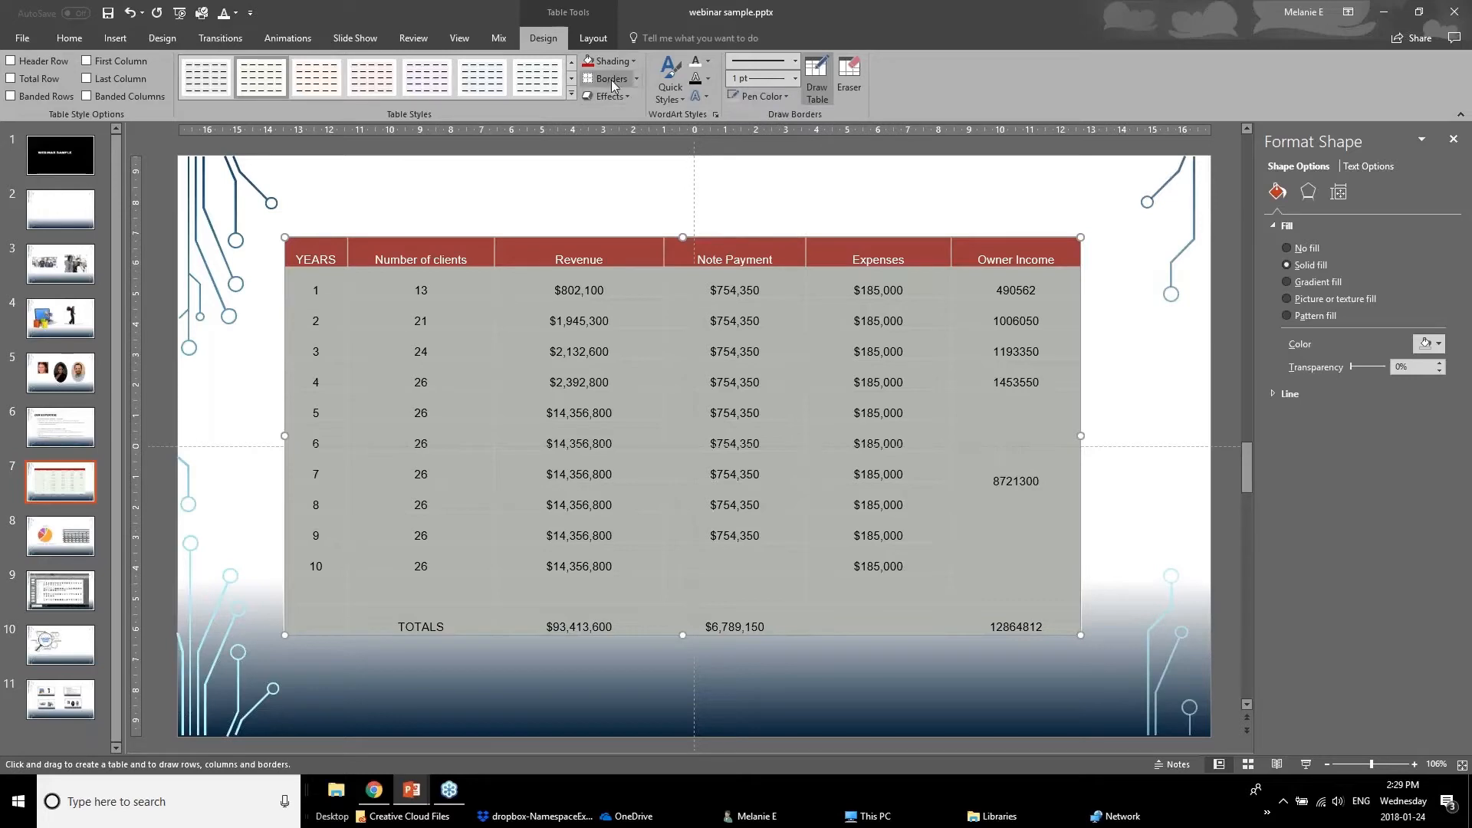
Apply grey borders between the table's body cells, from the year 1 row to the totals row.
left_click(612, 80)
left_click(573, 222)
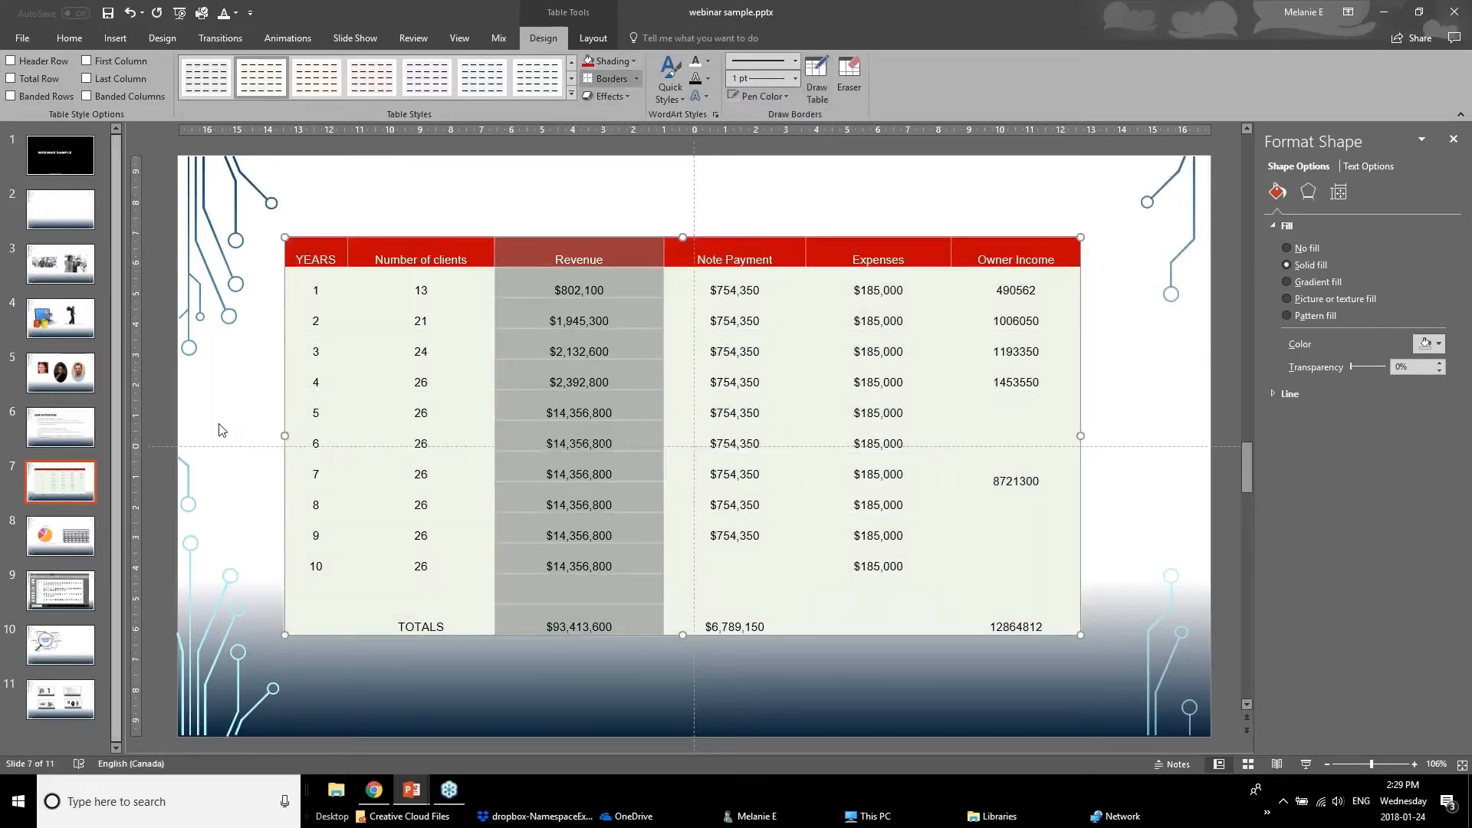
left_click(220, 429)
left_click_drag(315, 289, 1041, 616)
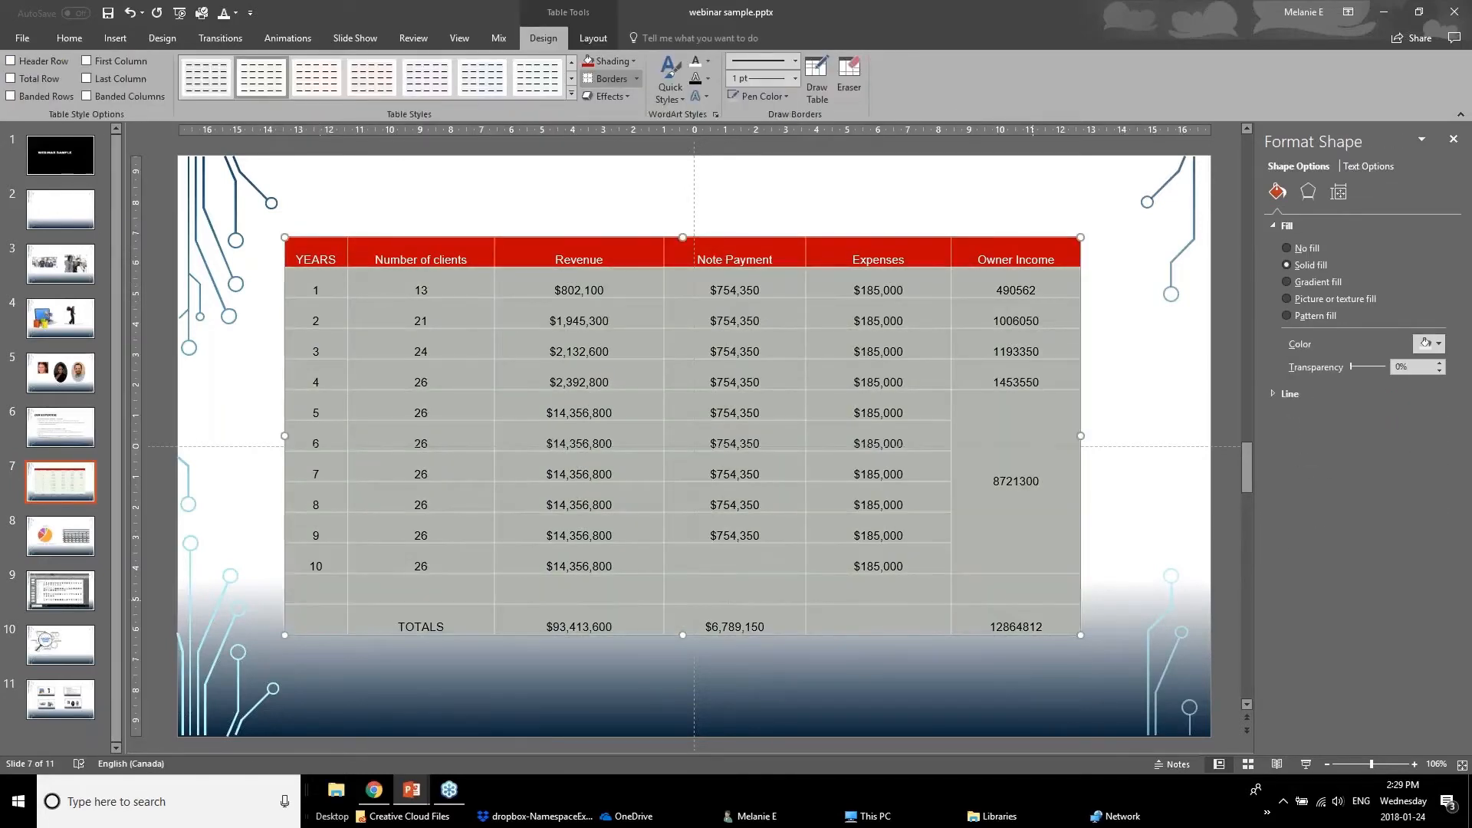
left_click(636, 78)
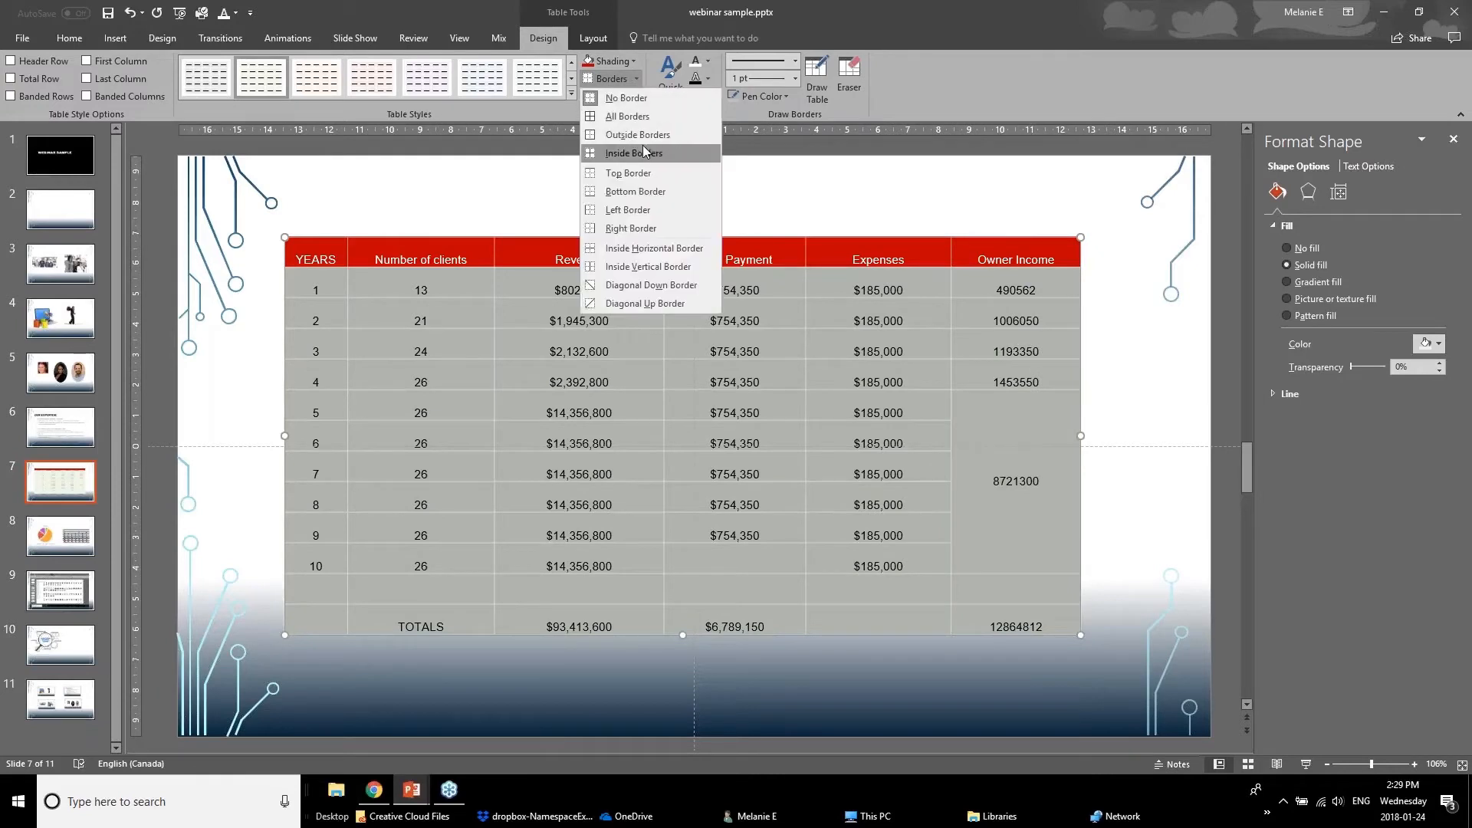
left_click(647, 176)
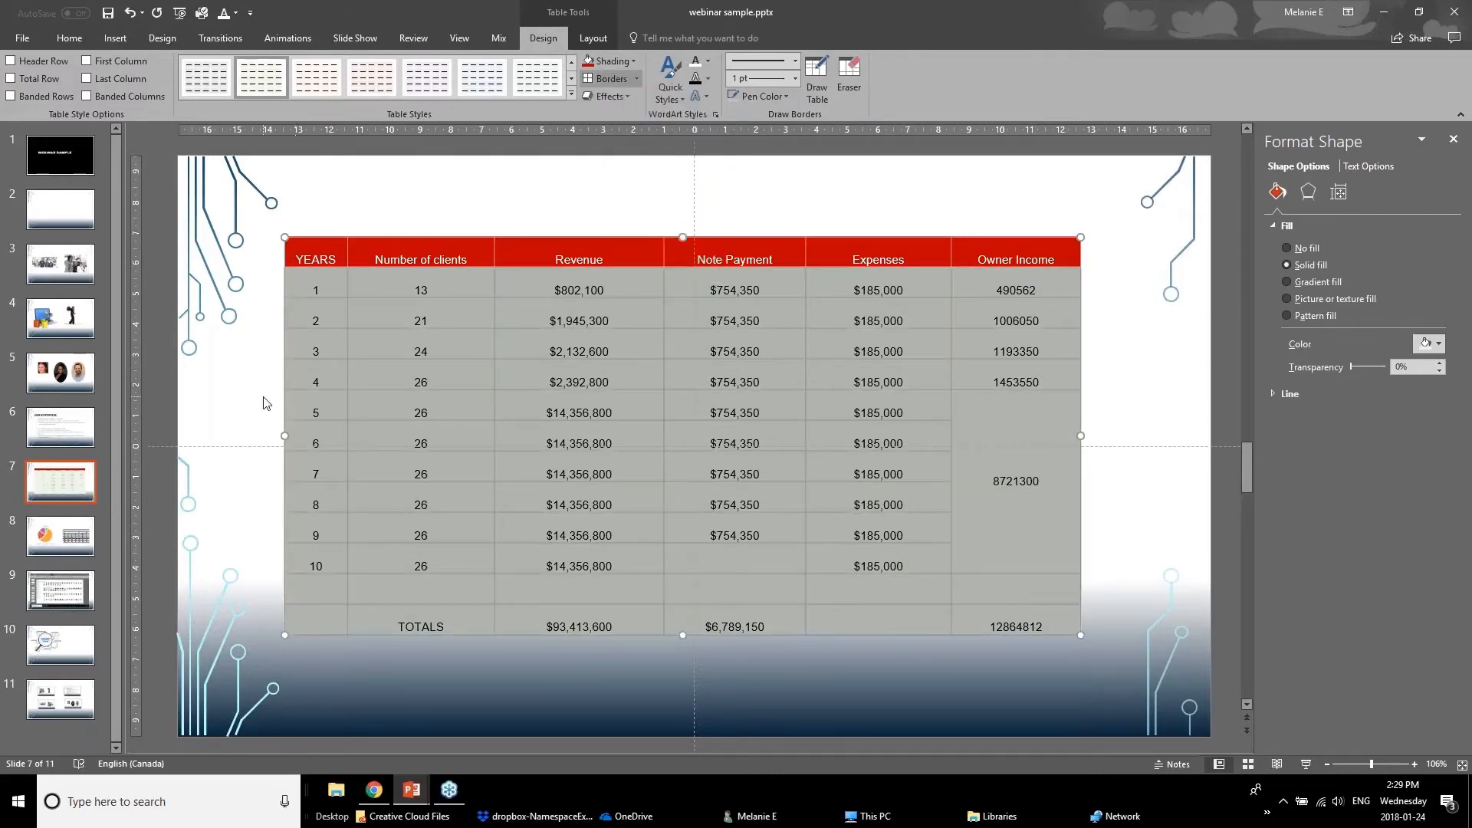
left_click(264, 402)
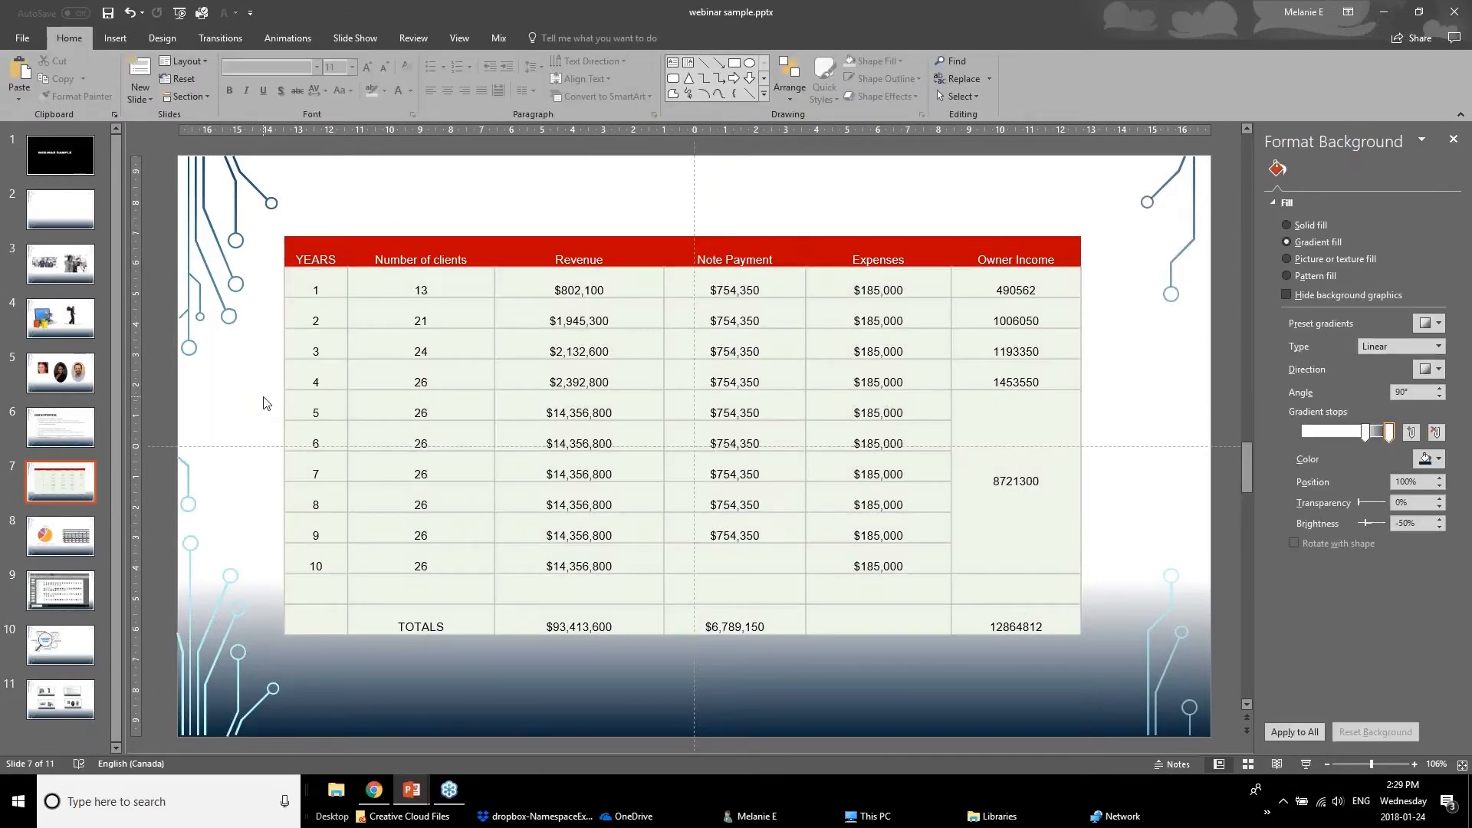
left_click_drag(306, 290, 1032, 342)
left_click(1013, 409)
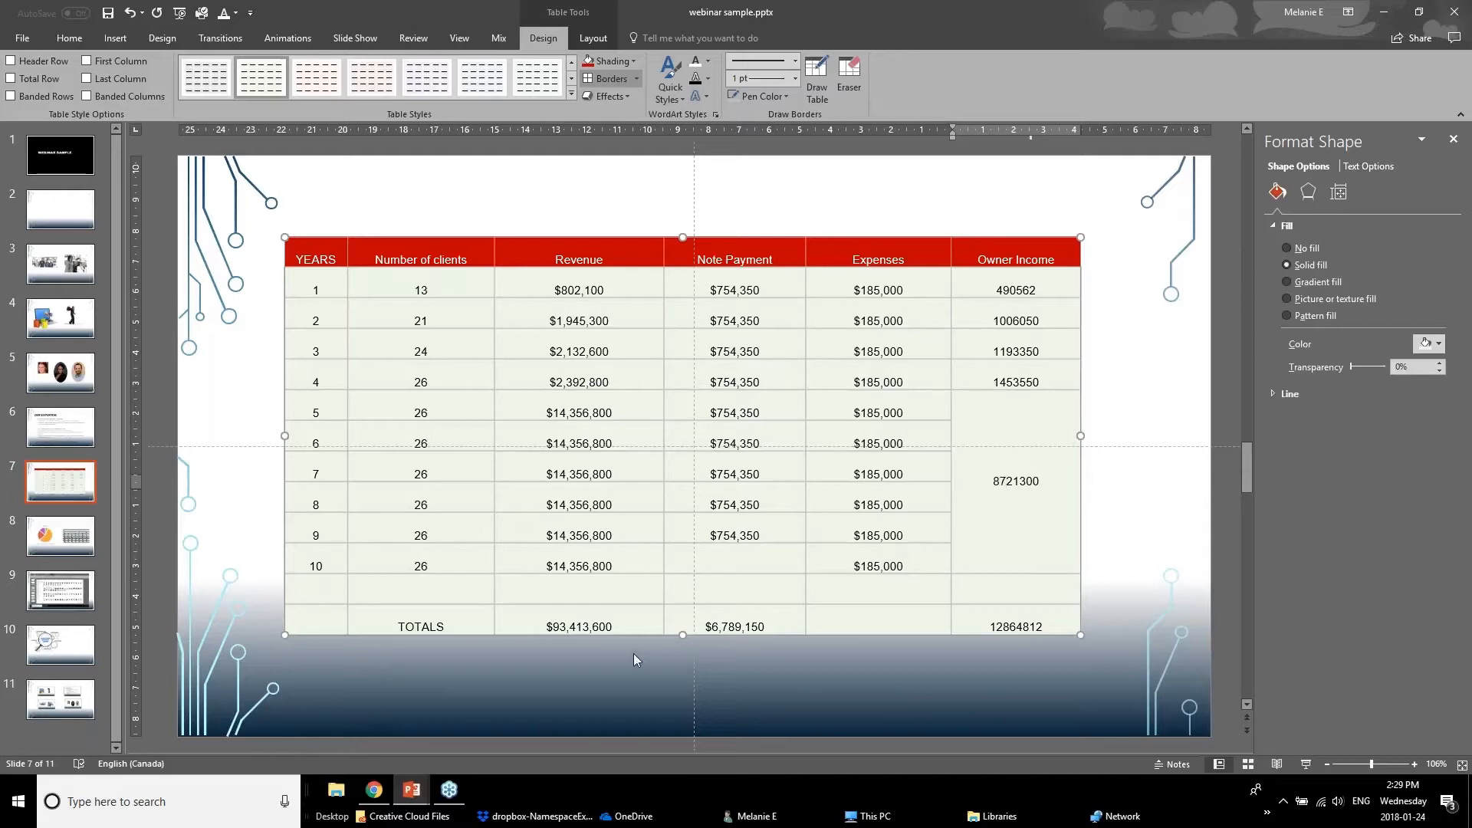
left_click(318, 285)
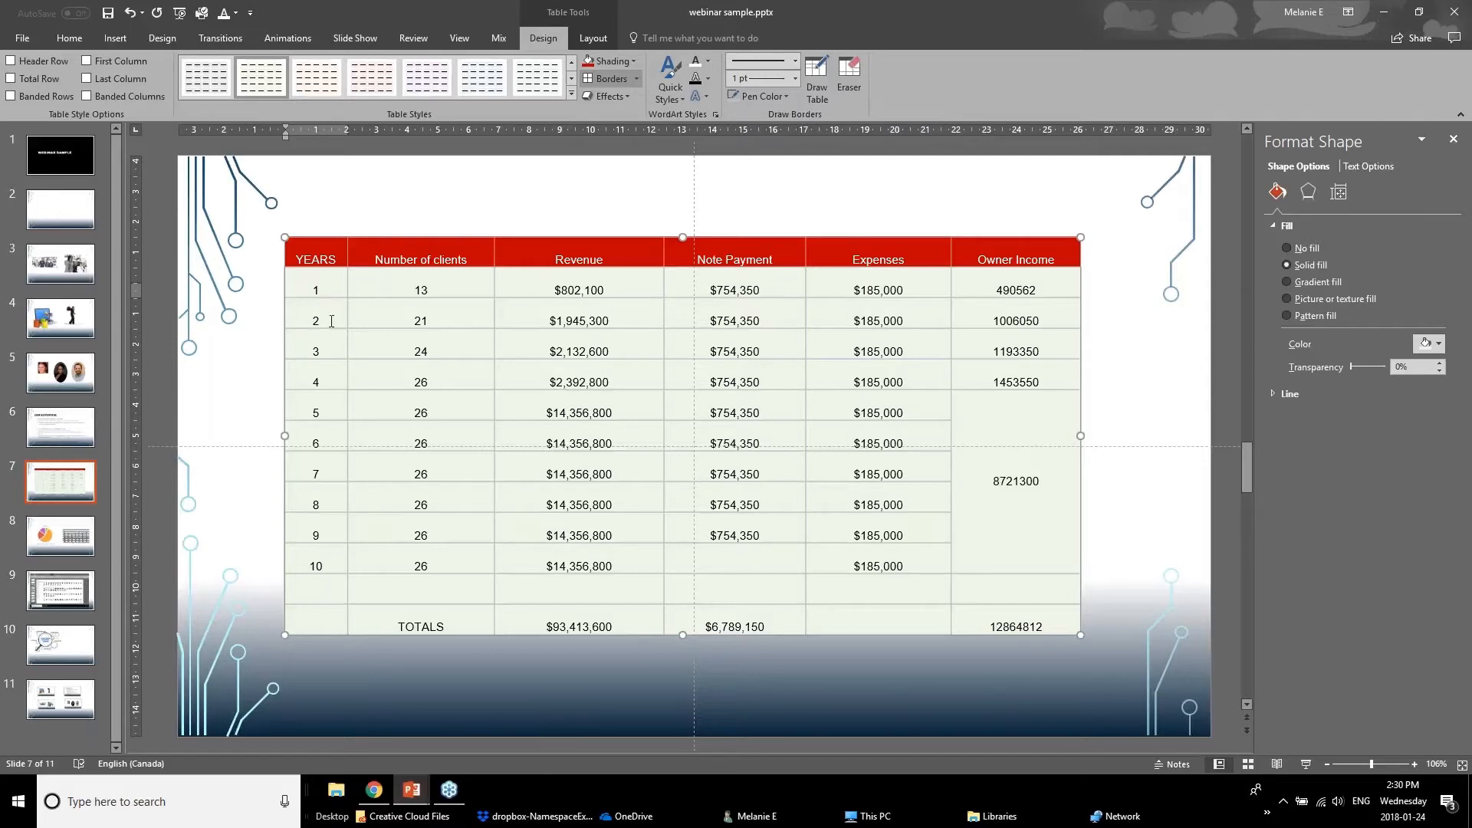
Center the text of the whole table vertically within its cells.
left_click(595, 40)
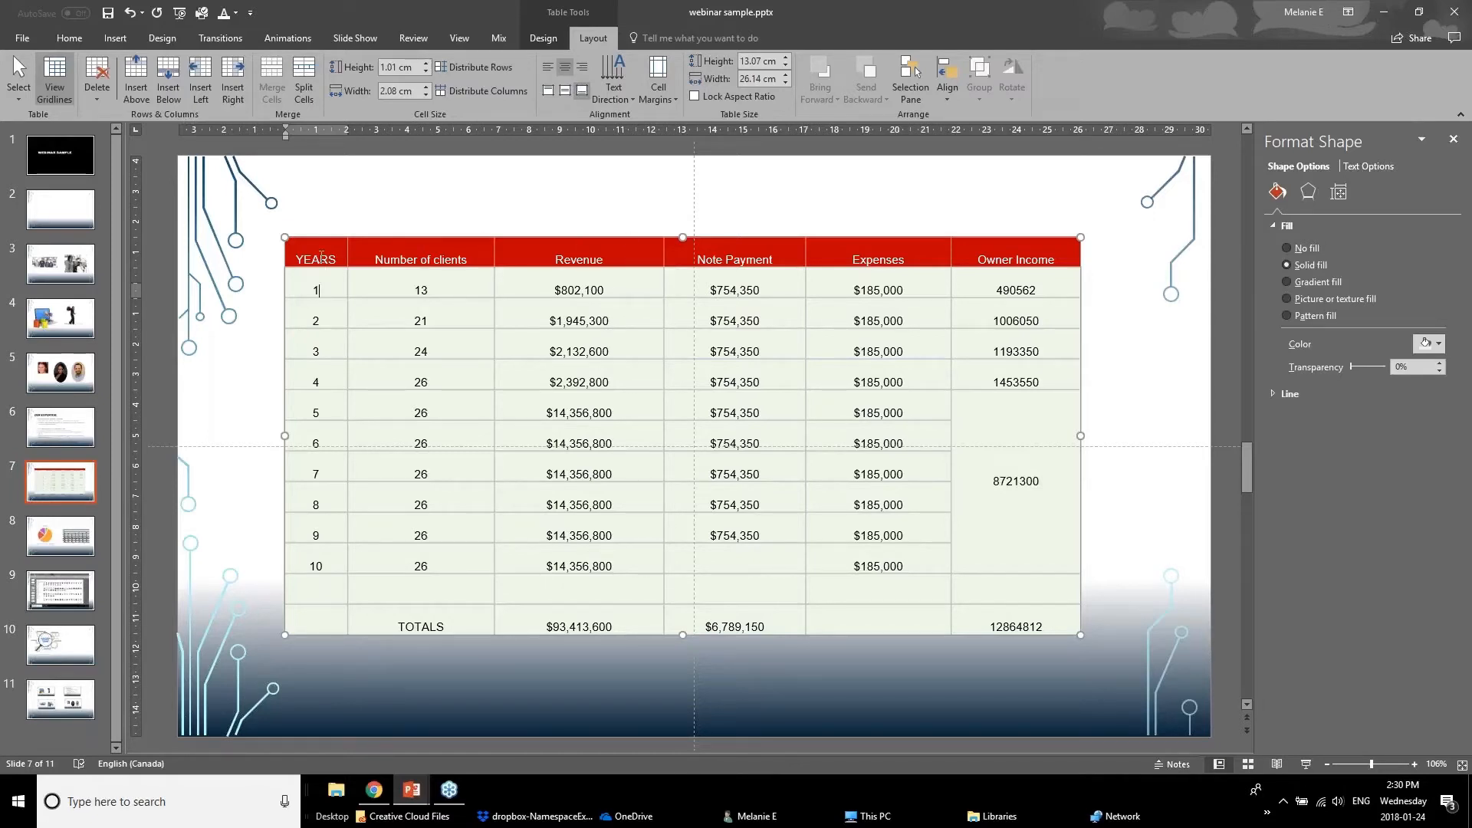
left_click(335, 236)
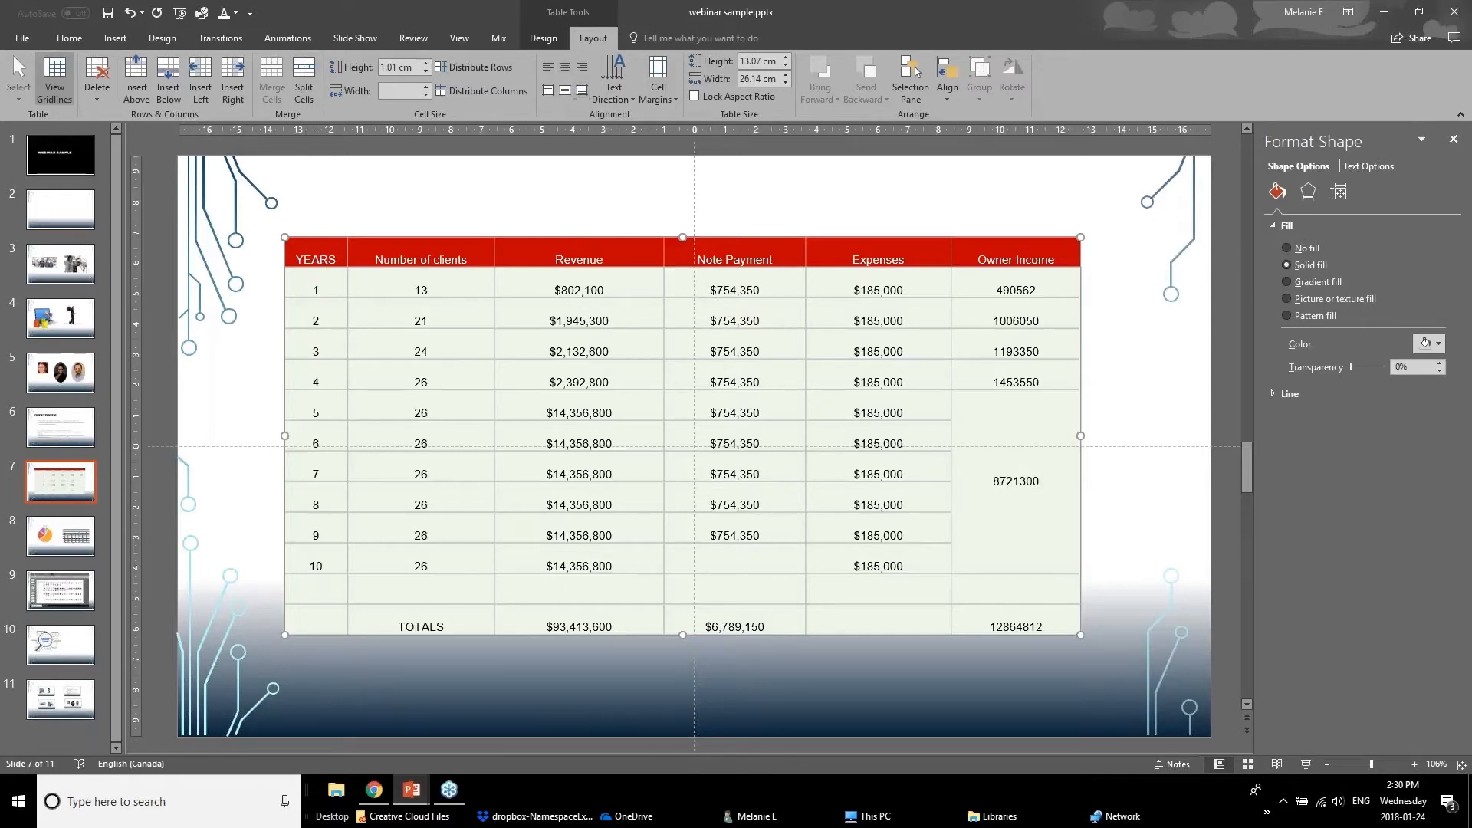
left_click(565, 92)
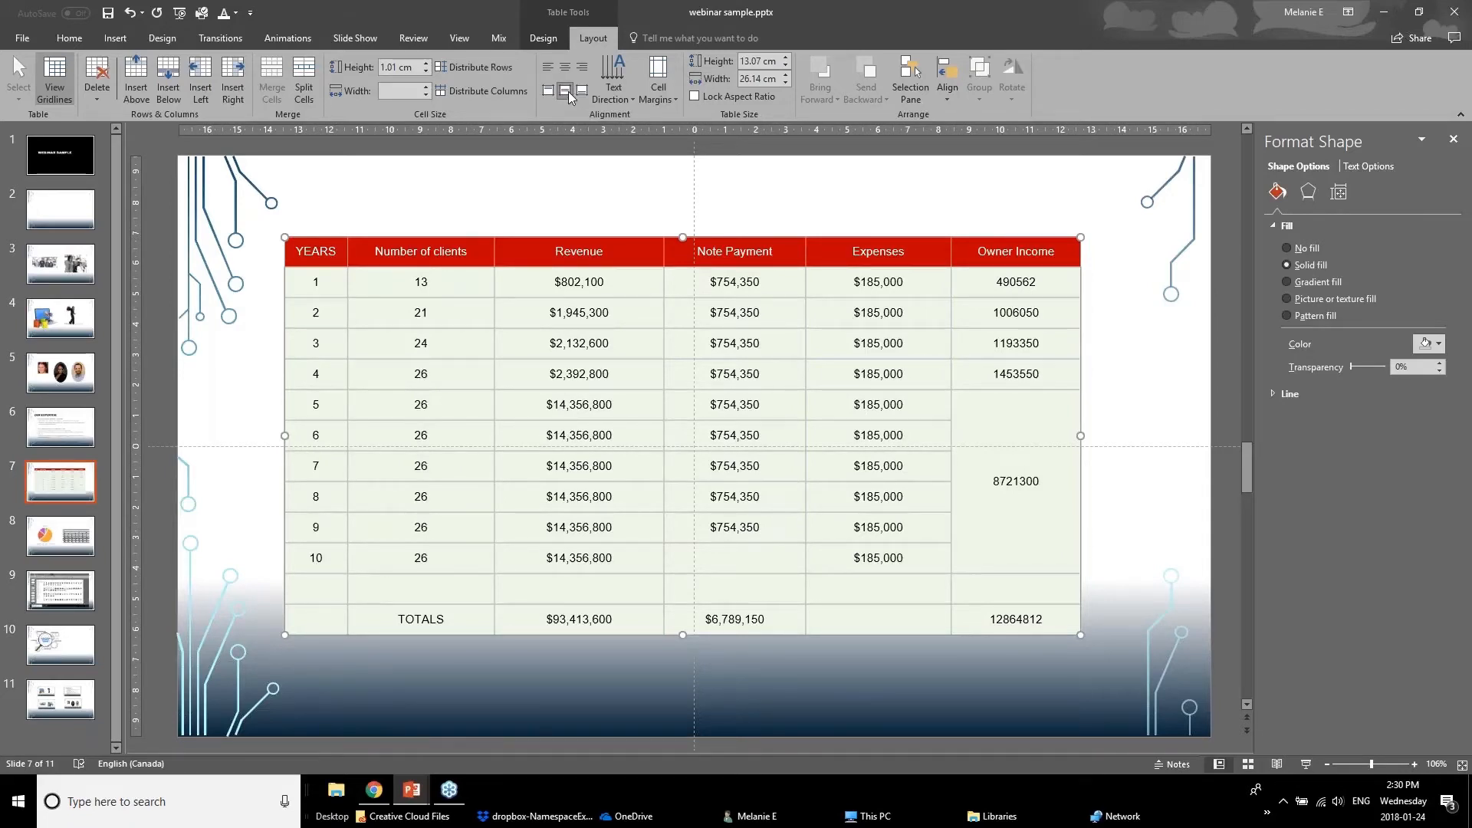
Try left and right alignment on all the table text, and return it to horizontal centering.
left_click(543, 70)
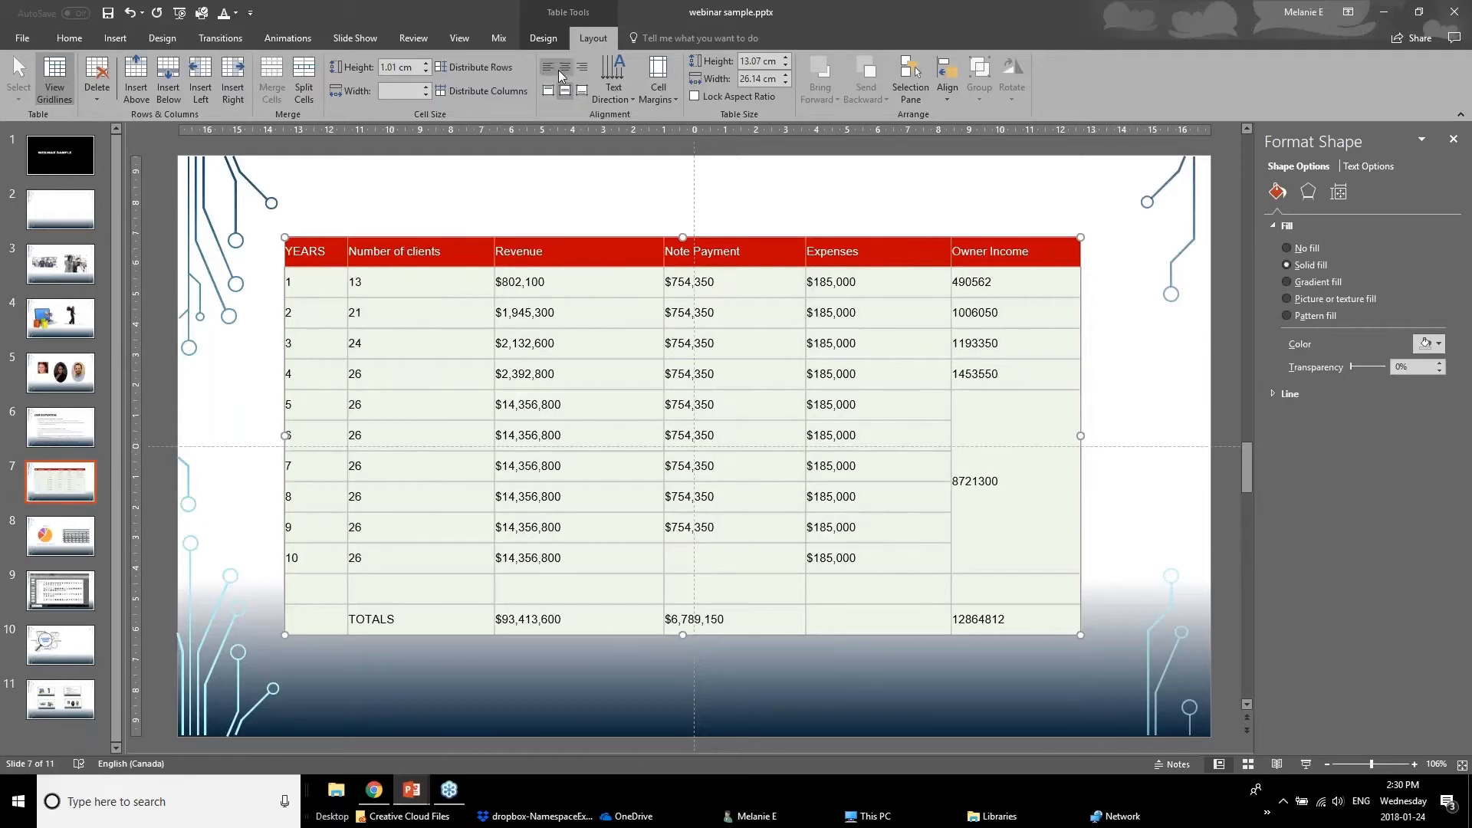
left_click(558, 68)
left_click(585, 66)
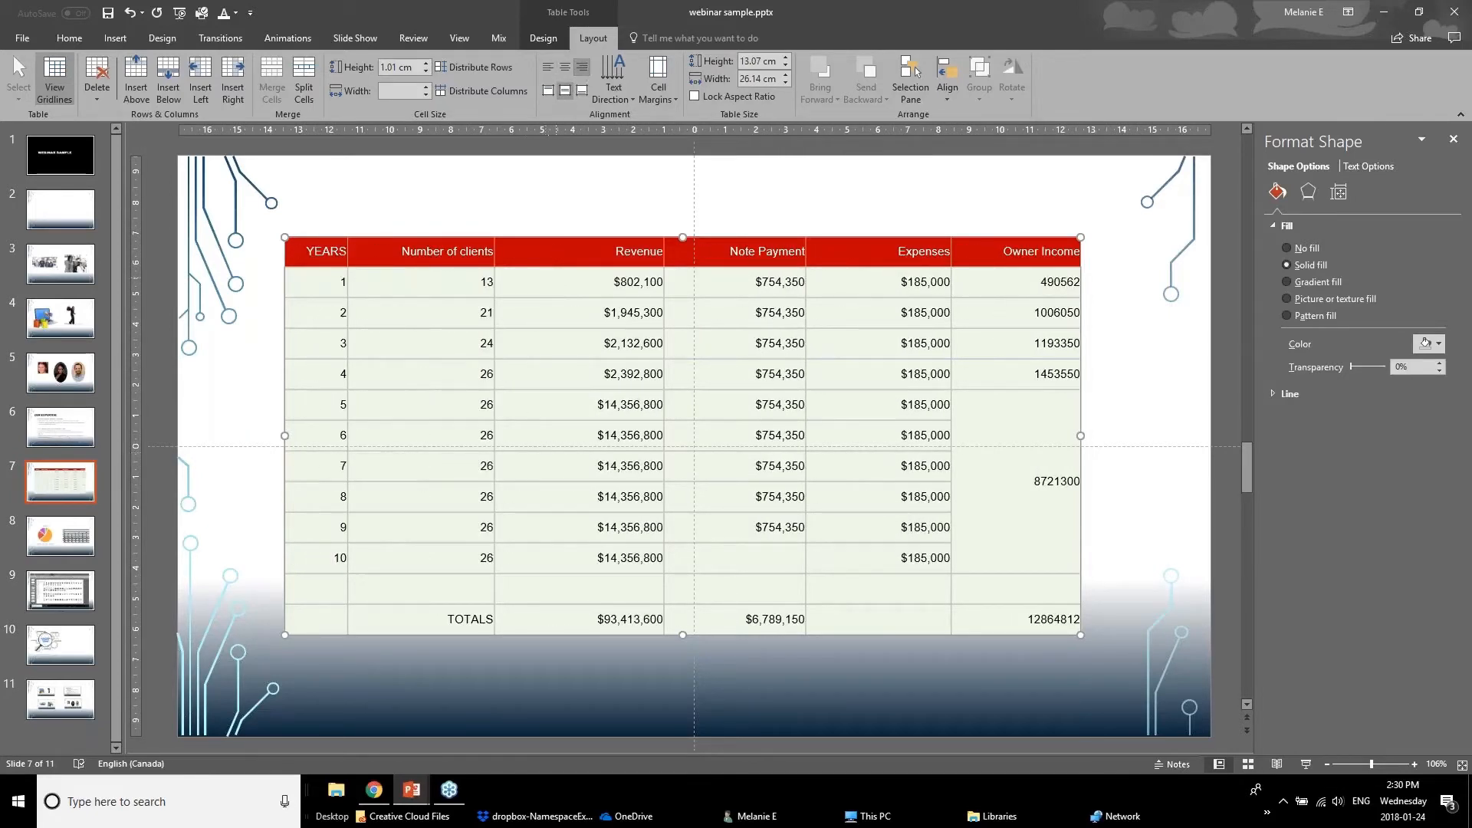
left_click(564, 68)
left_click(415, 343)
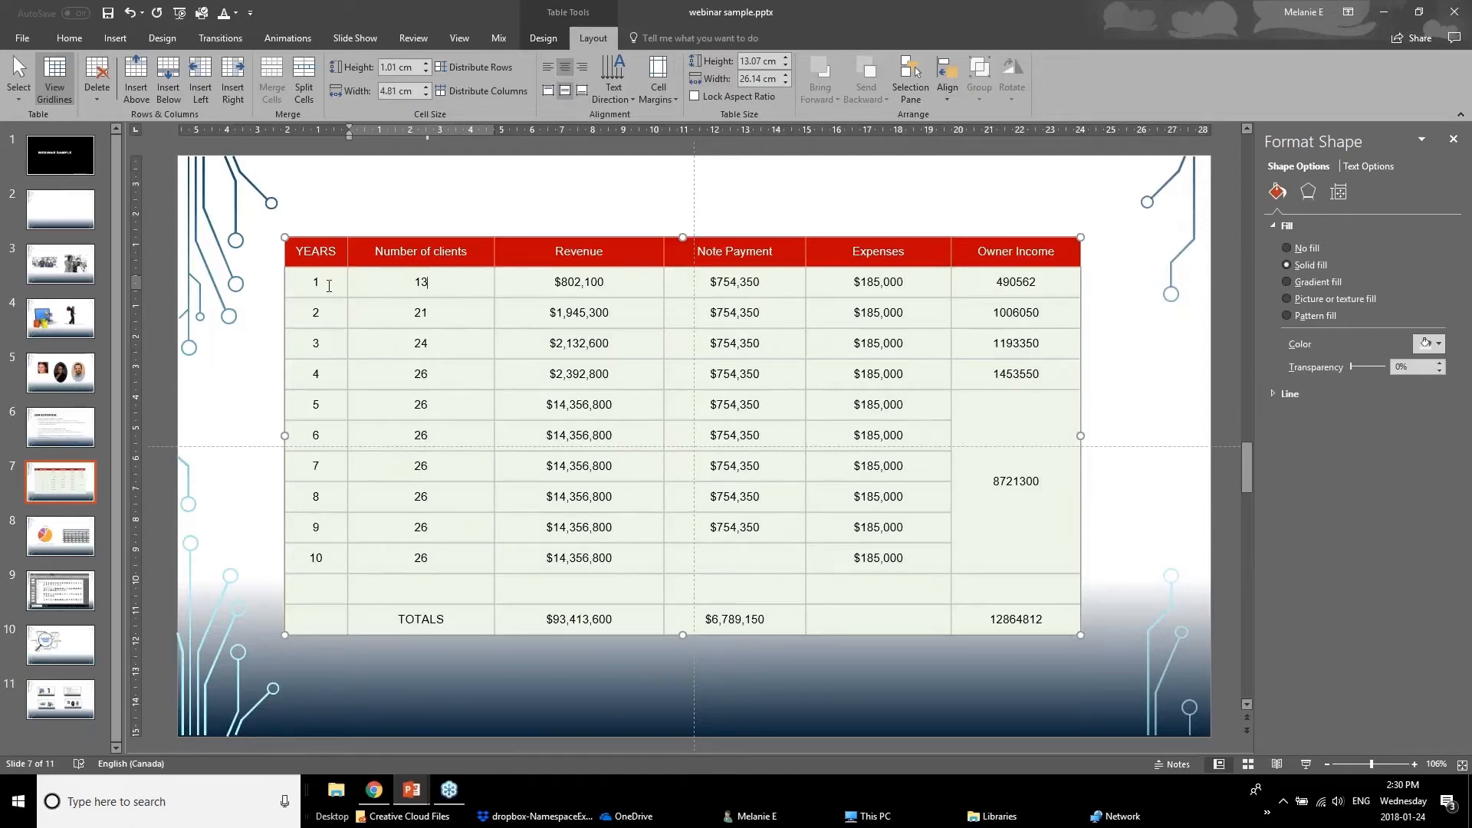
Try rotating the text in the YEARS column by 90°, and return it to horizontal direction.
left_click_drag(322, 288, 293, 596)
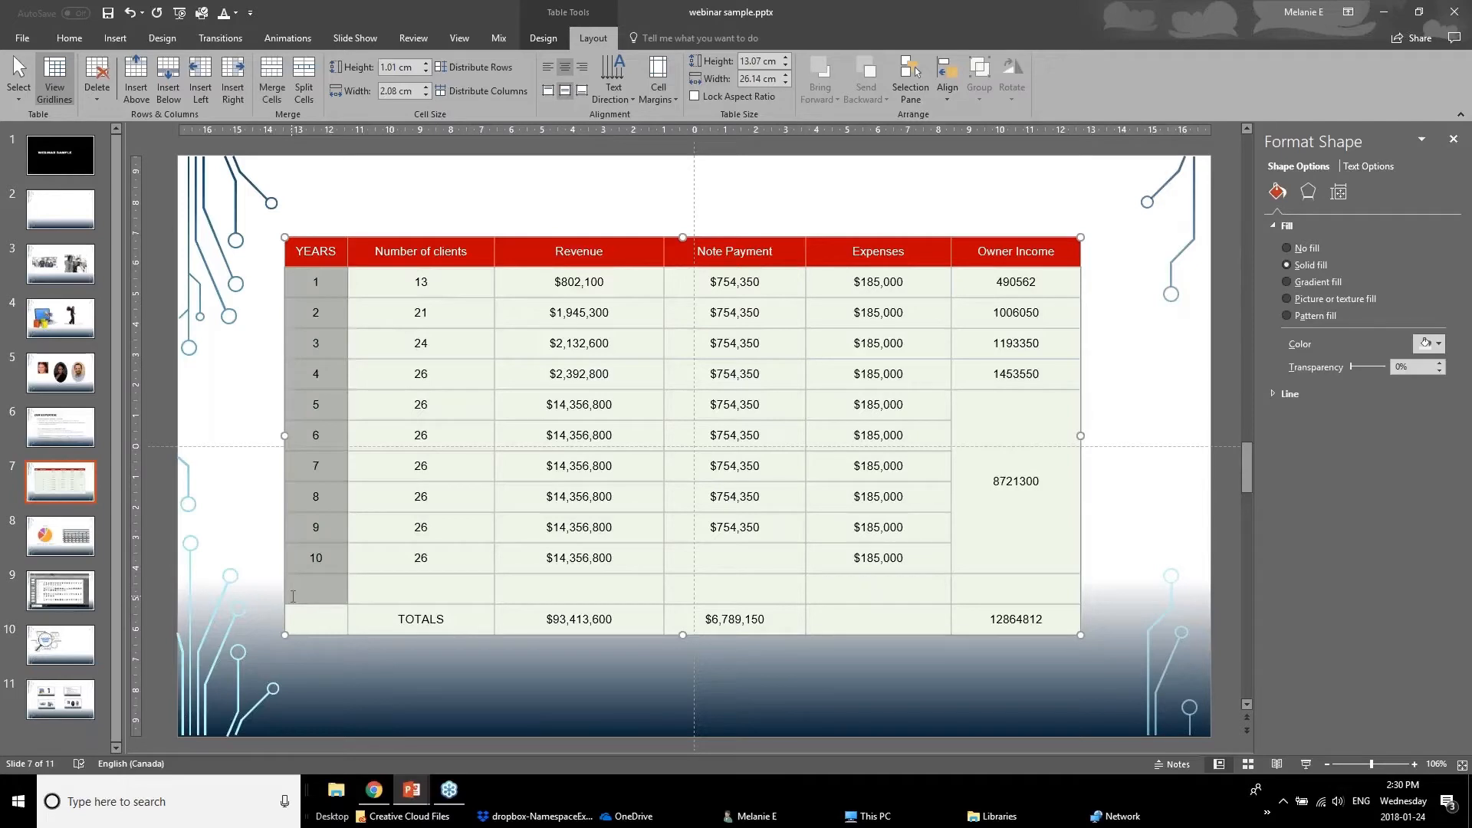
left_click(615, 100)
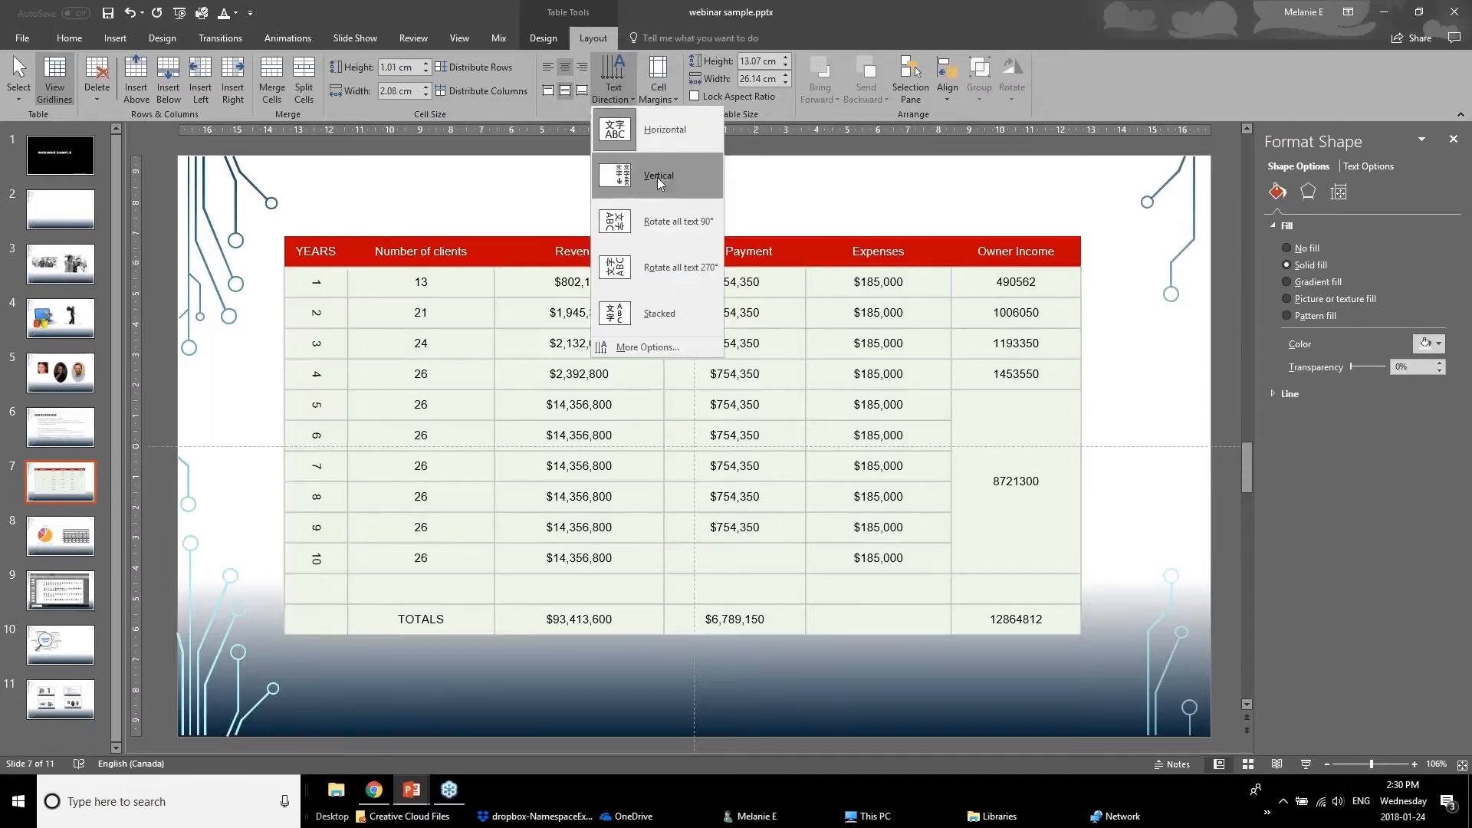
left_click(655, 223)
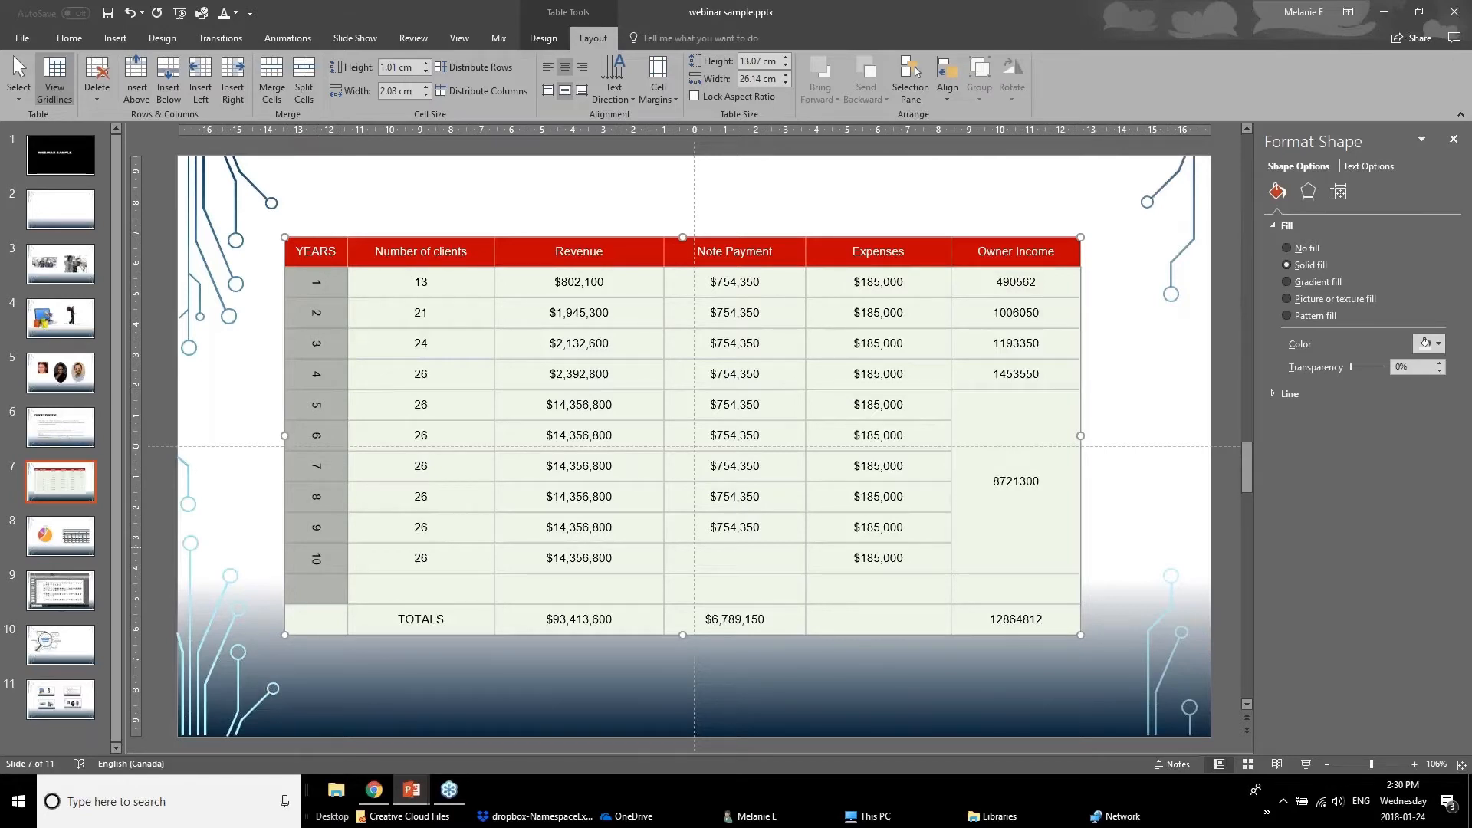
left_click(617, 77)
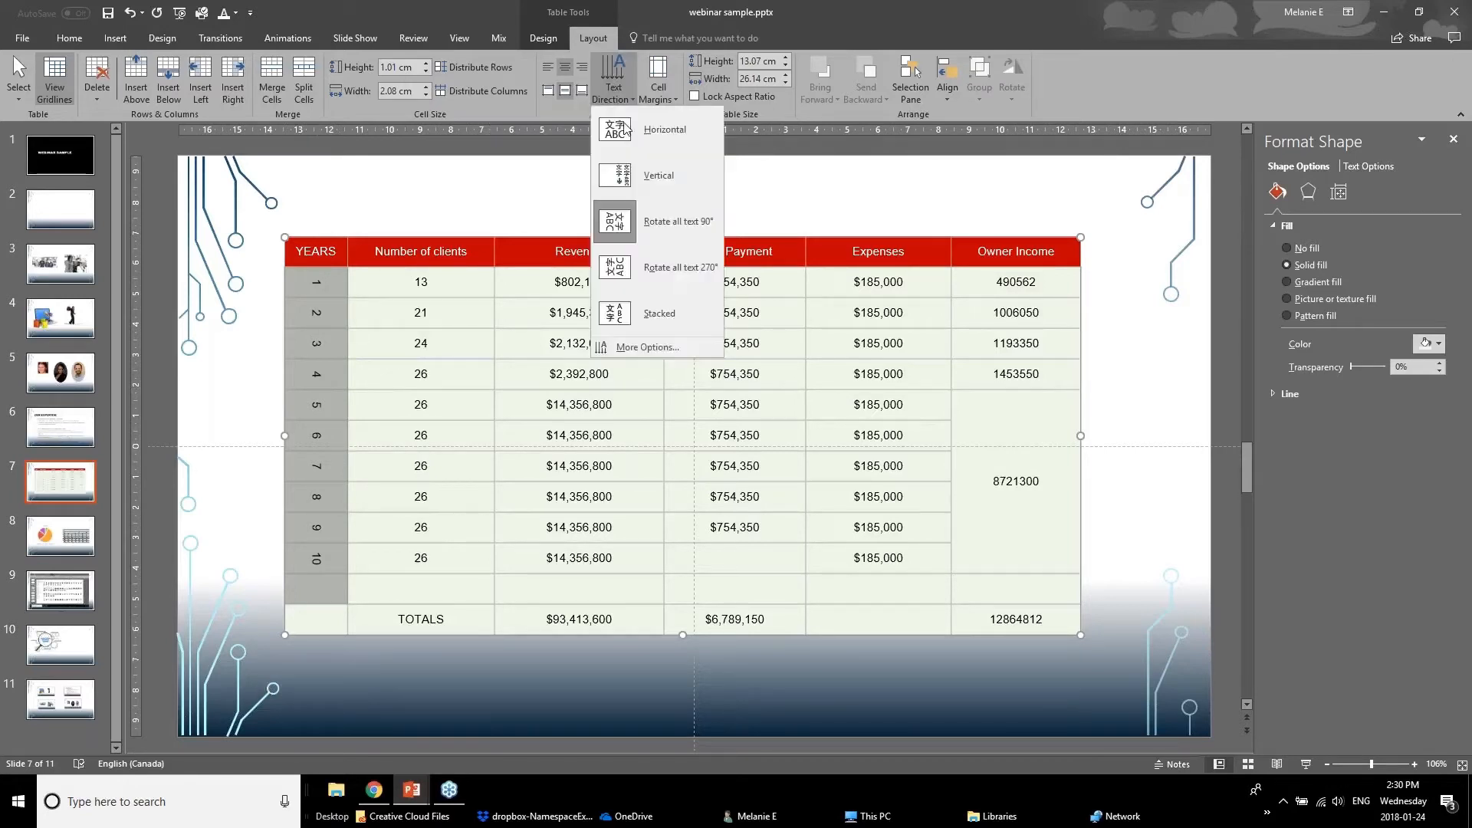
left_click(636, 134)
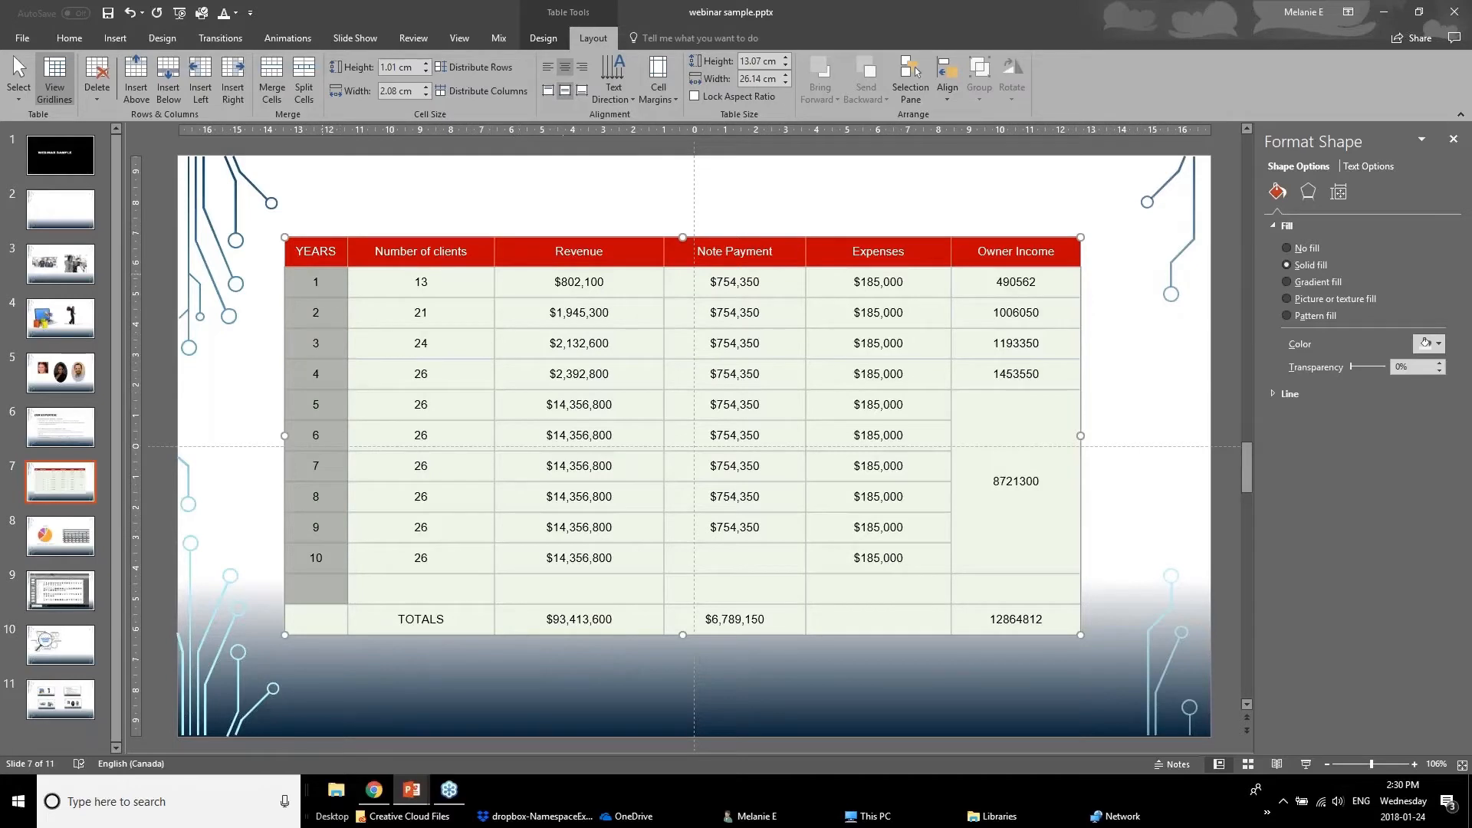
left_click(658, 95)
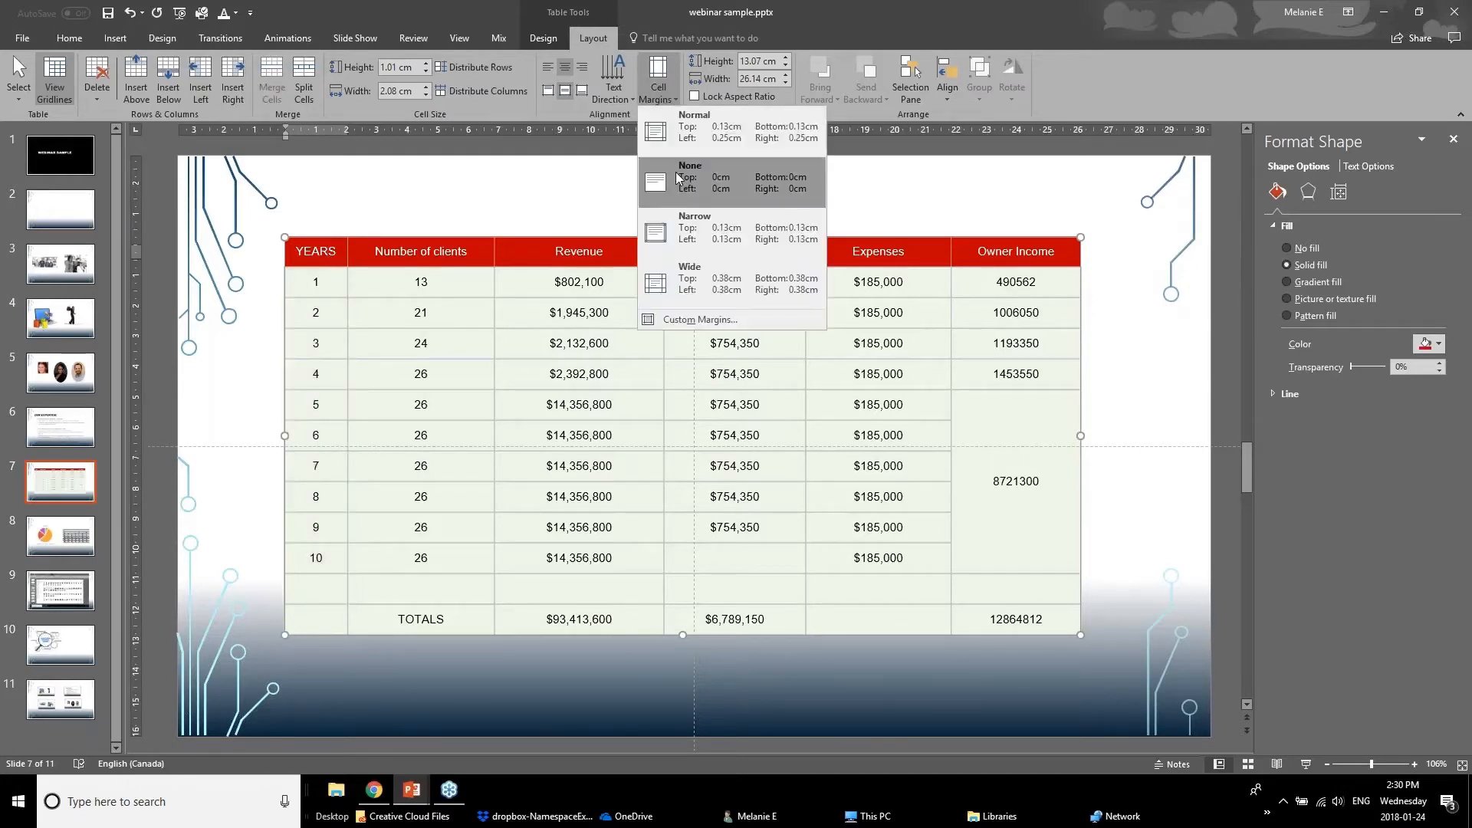
left_click(364, 323)
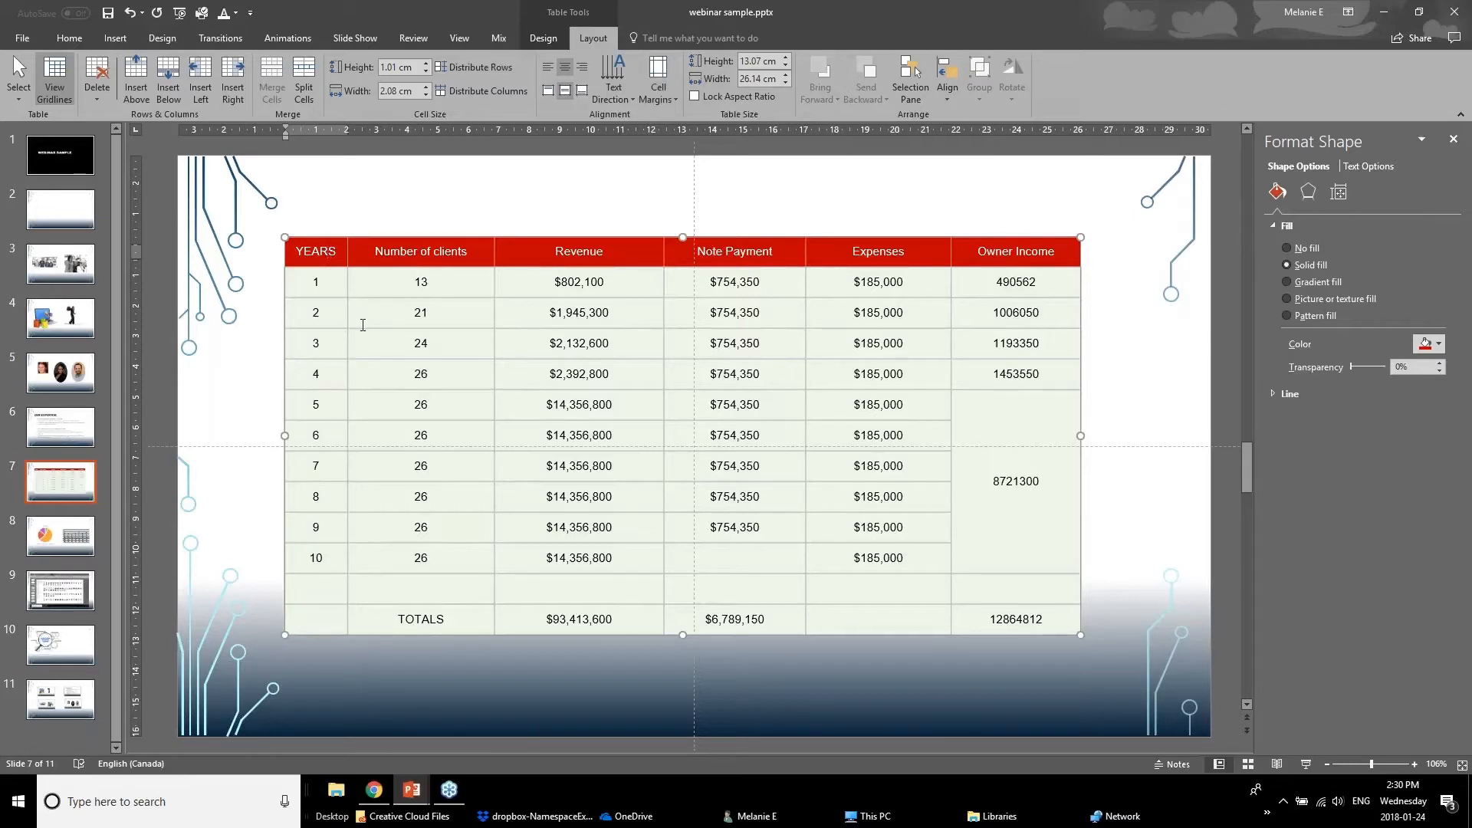
left_click(413, 283)
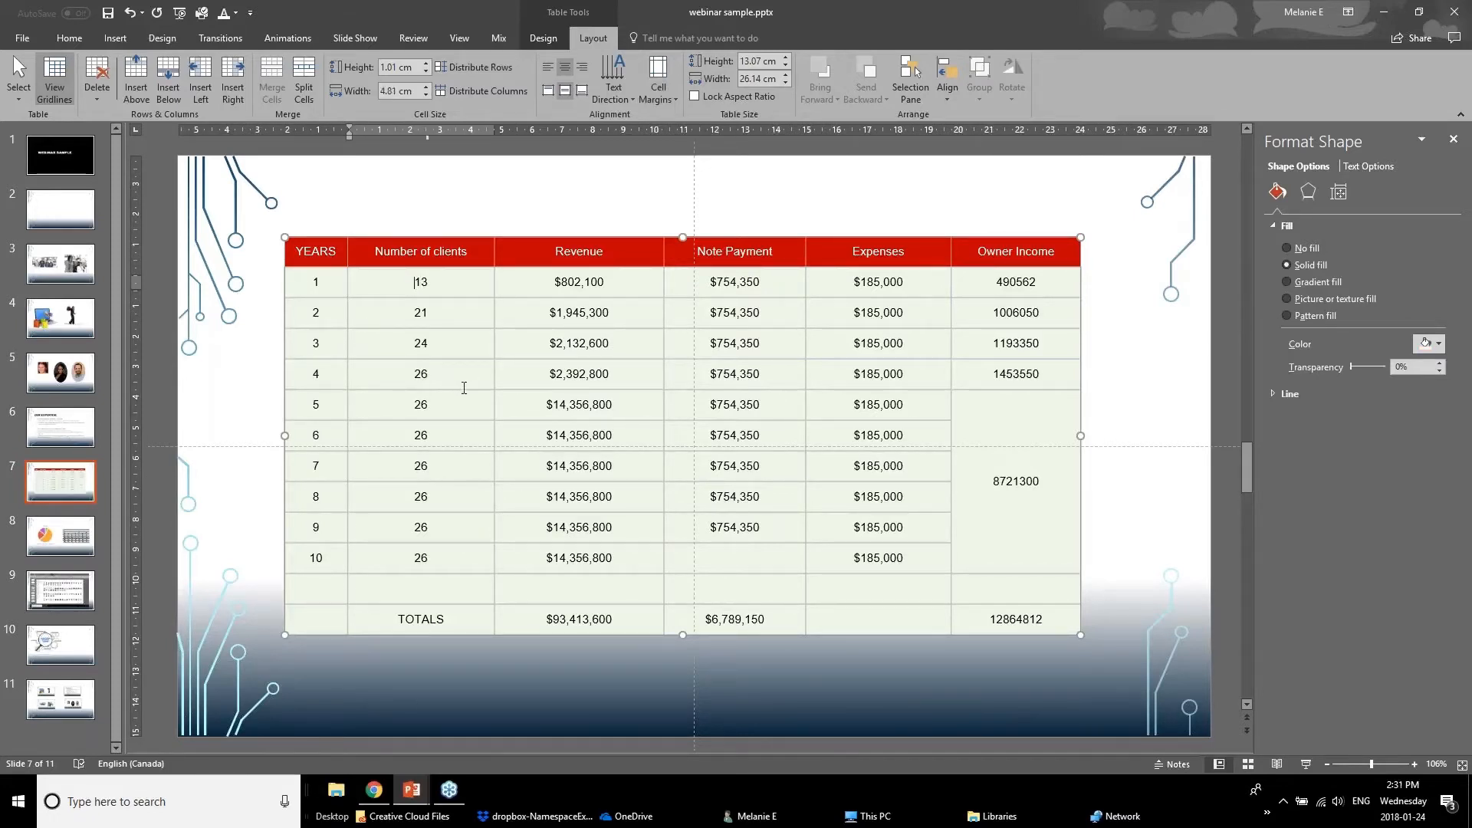
Apply Narrow cell margins of 0.13 cm to every cell in the table.
left_click_drag(343, 259, 1058, 621)
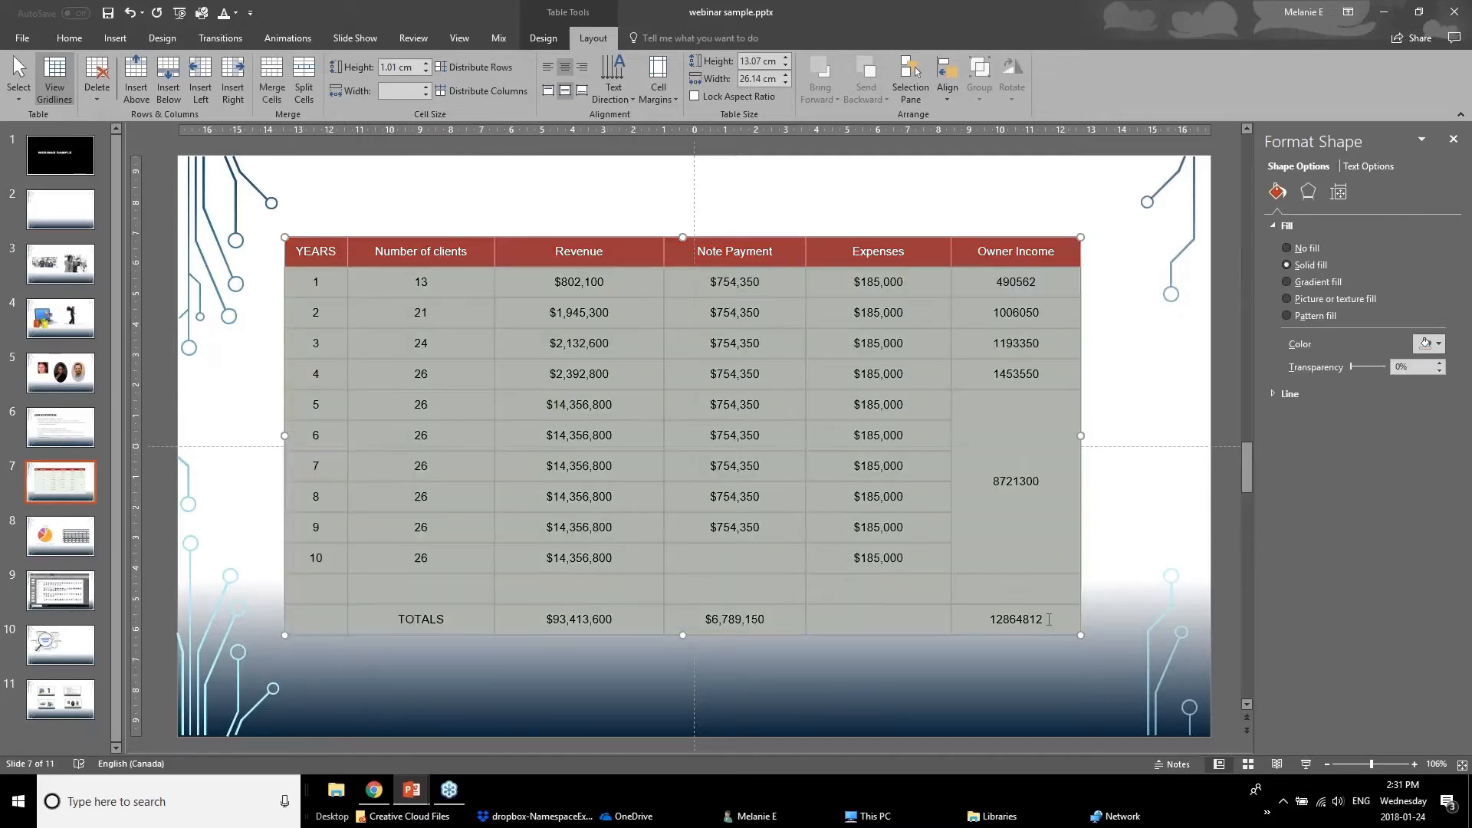
left_click(651, 96)
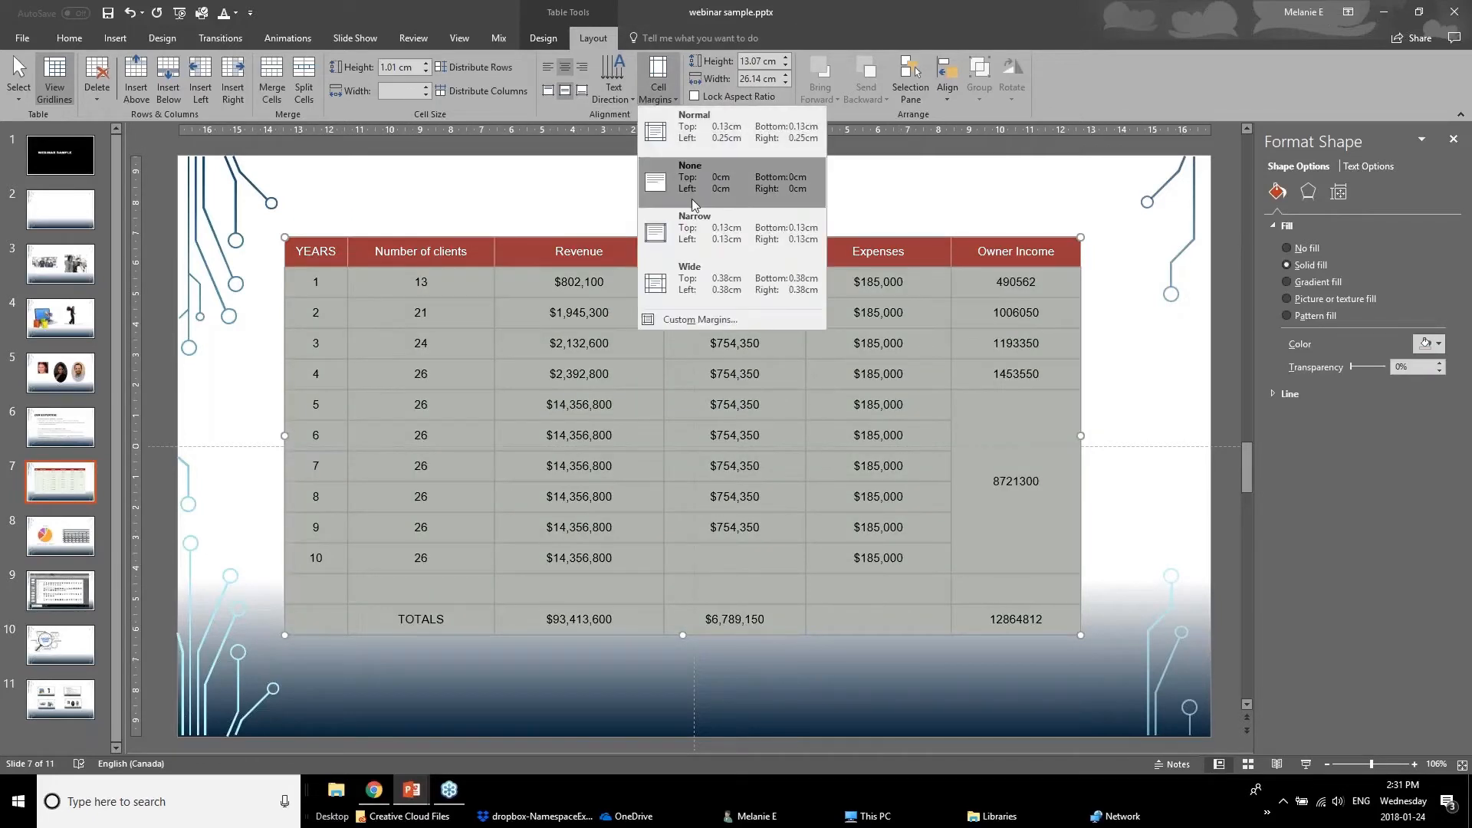
left_click(706, 250)
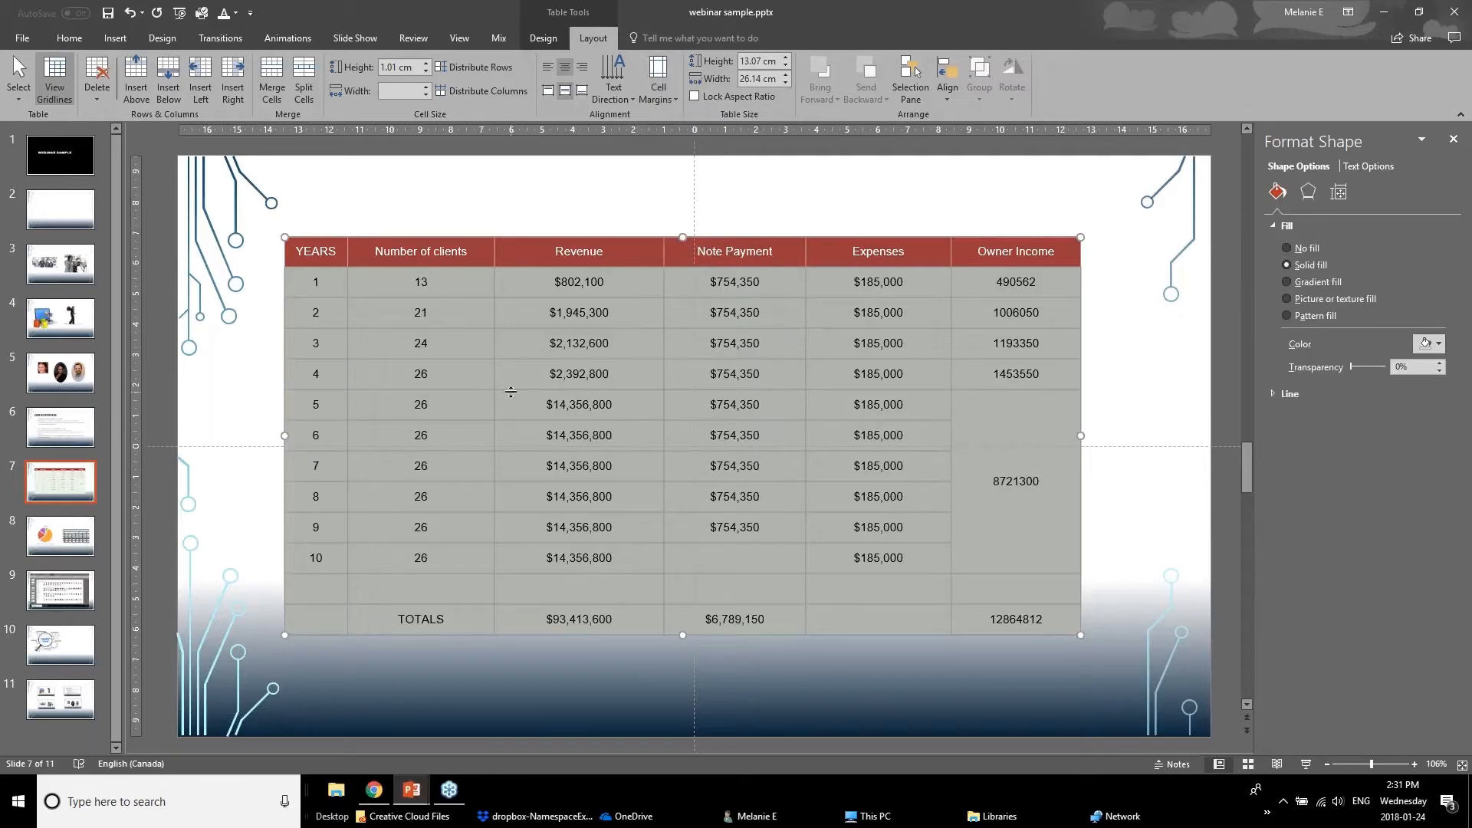
left_click(601, 282)
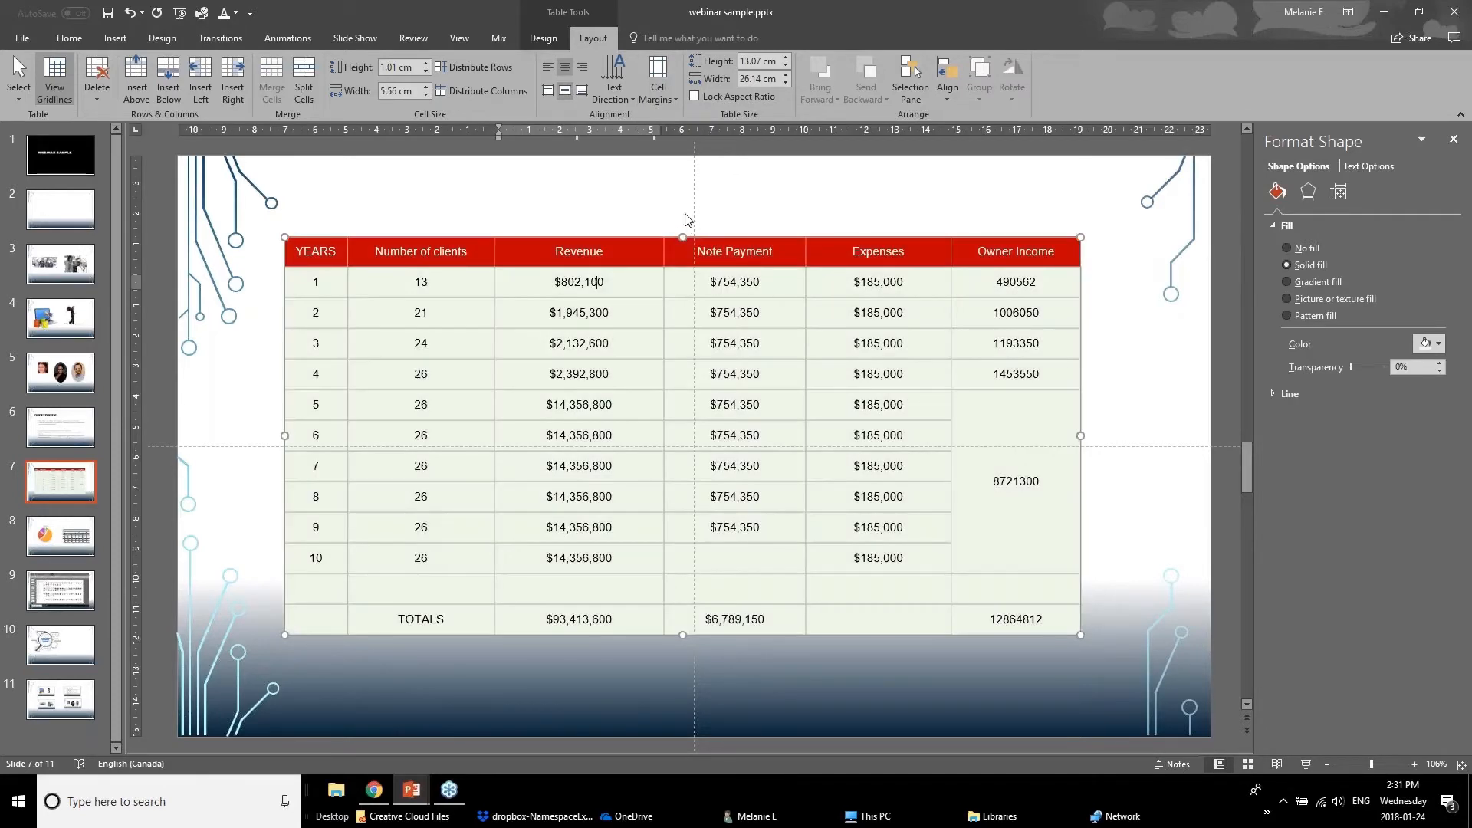
Examine the table's text box formatting settings for alignment, text direction and cell margins.
left_click(606, 236)
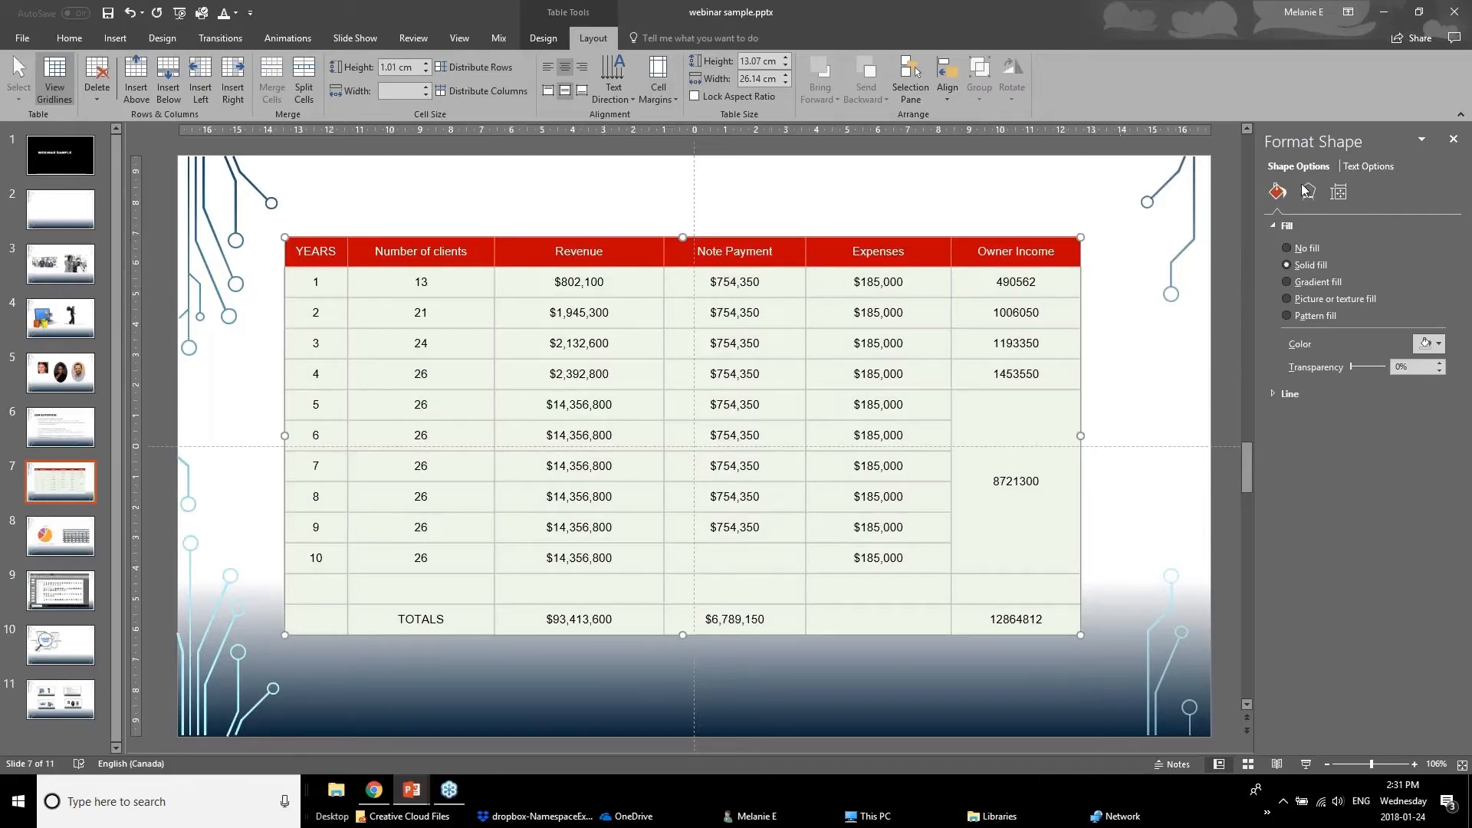
right_click(995, 237)
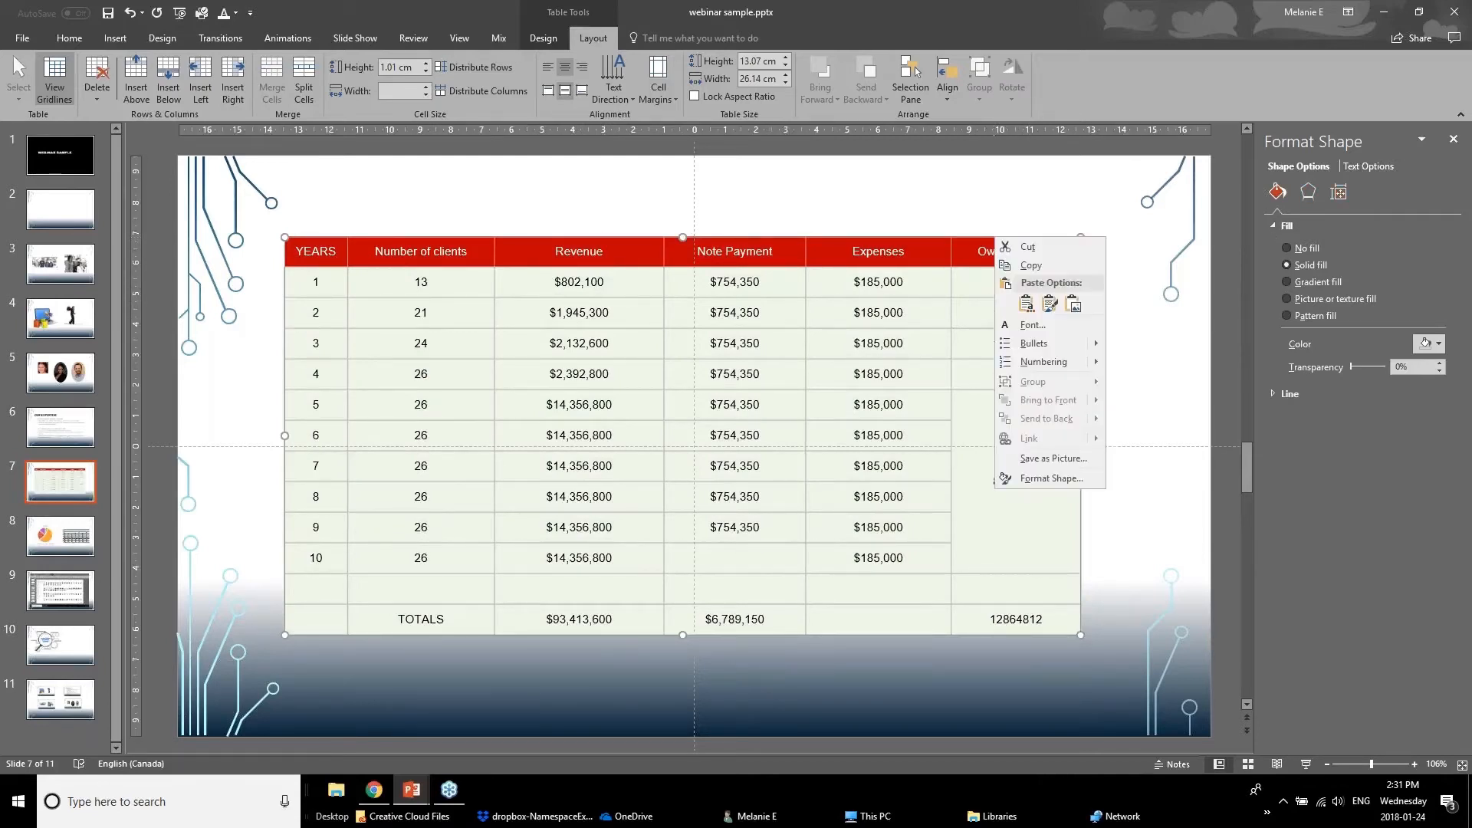
left_click(1027, 481)
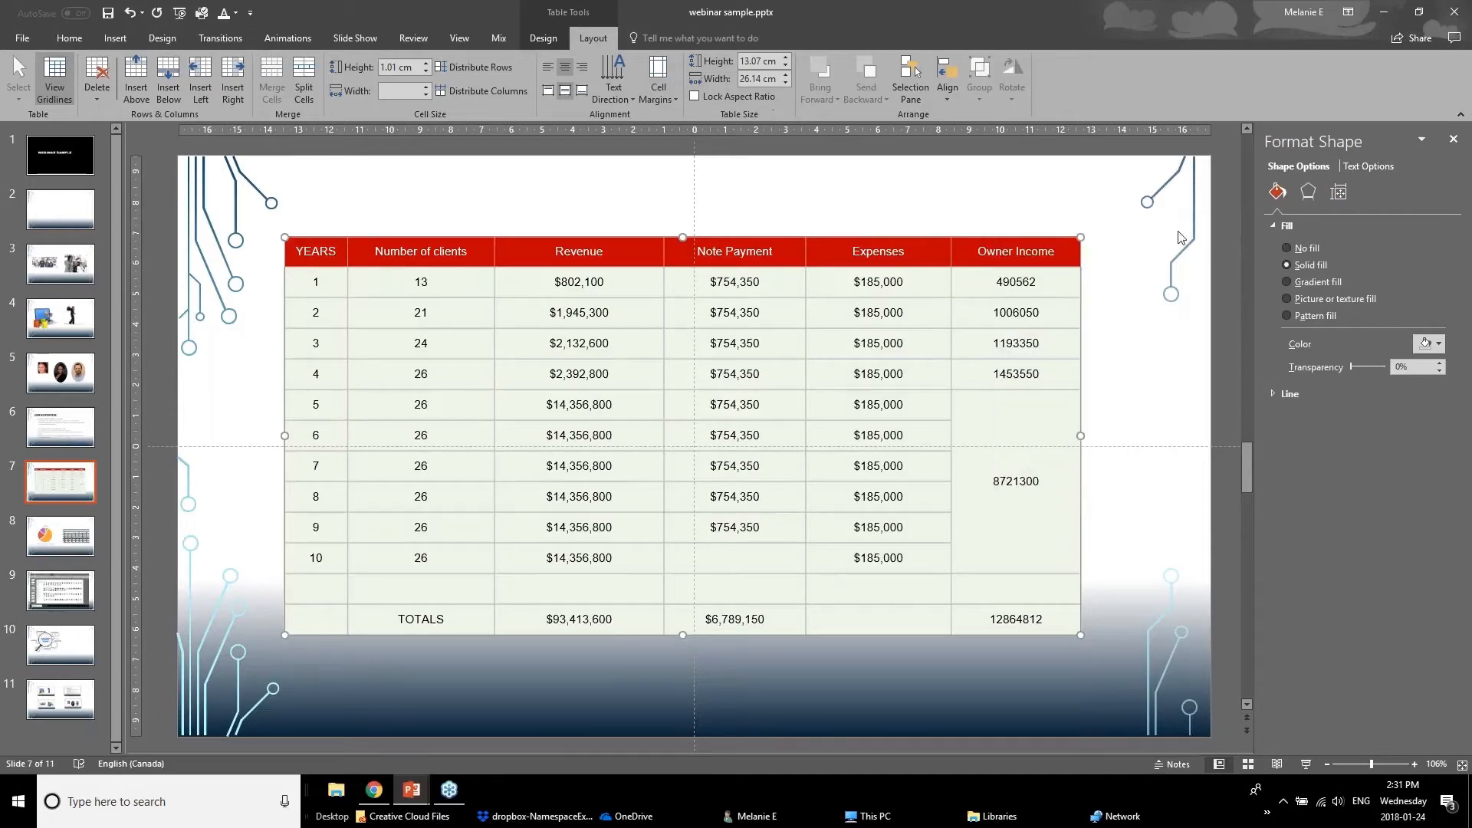
left_click(1361, 167)
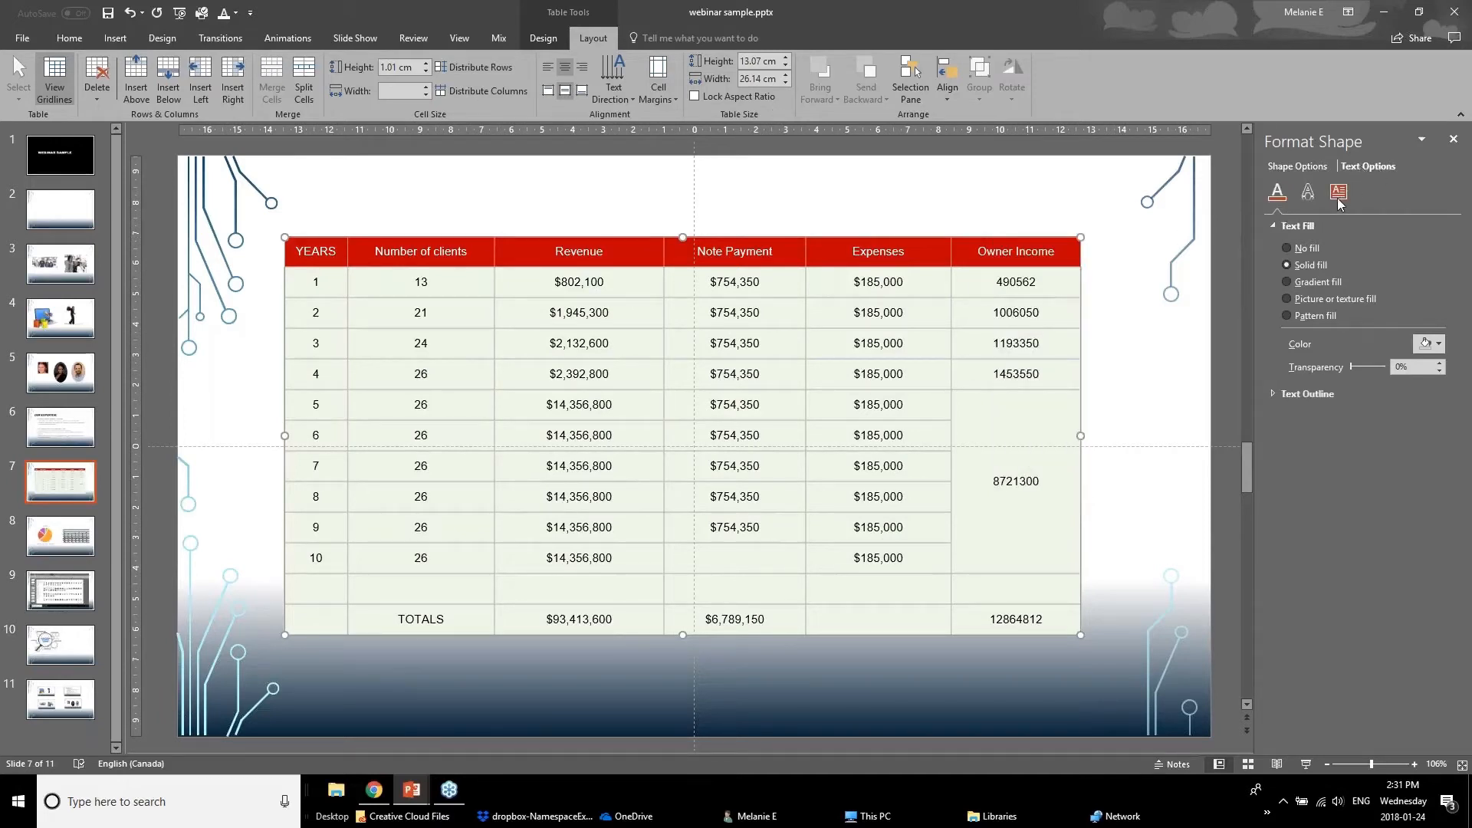
left_click(1339, 192)
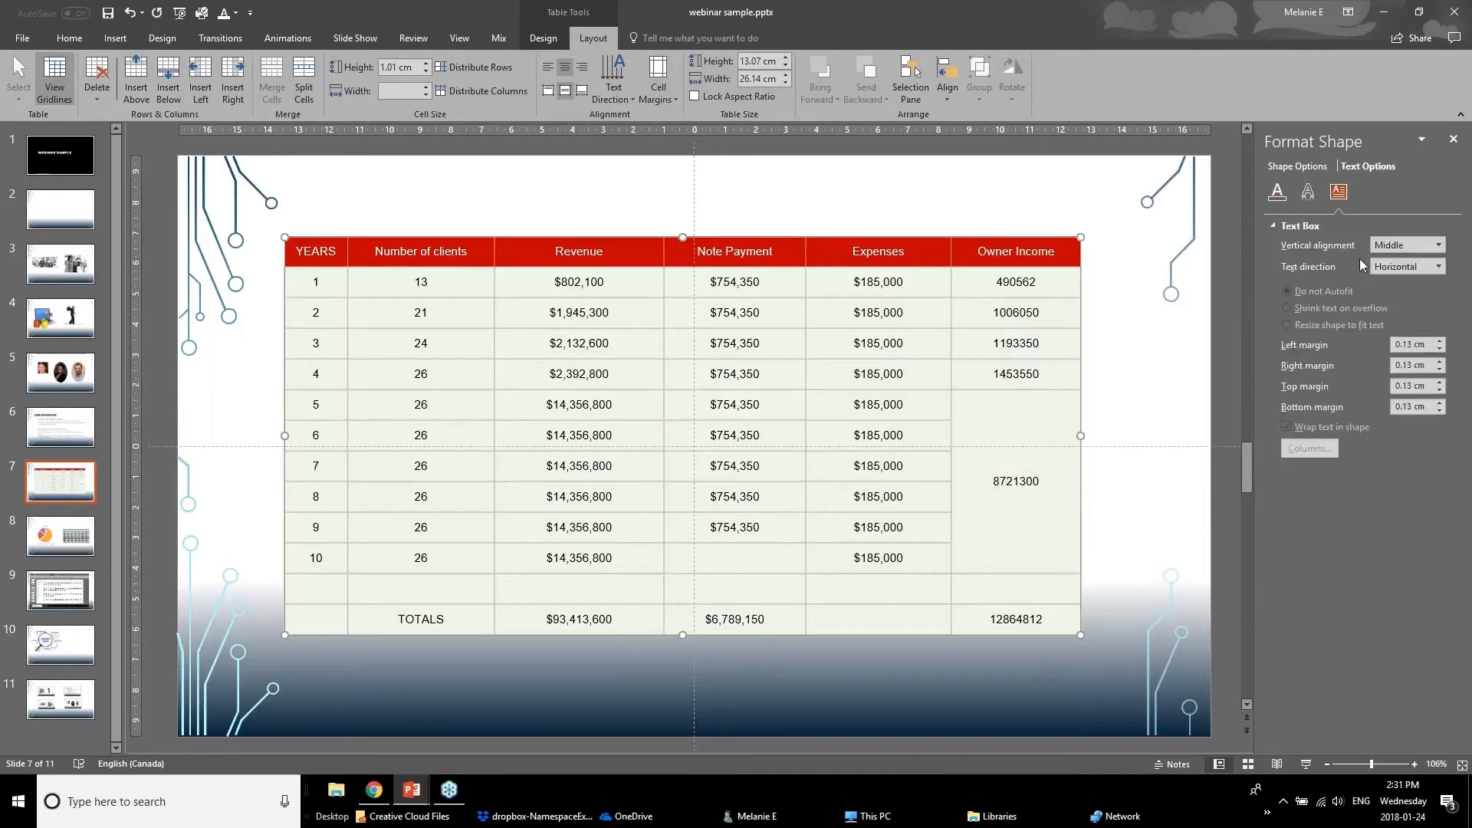
left_click(822, 318)
left_click(851, 400)
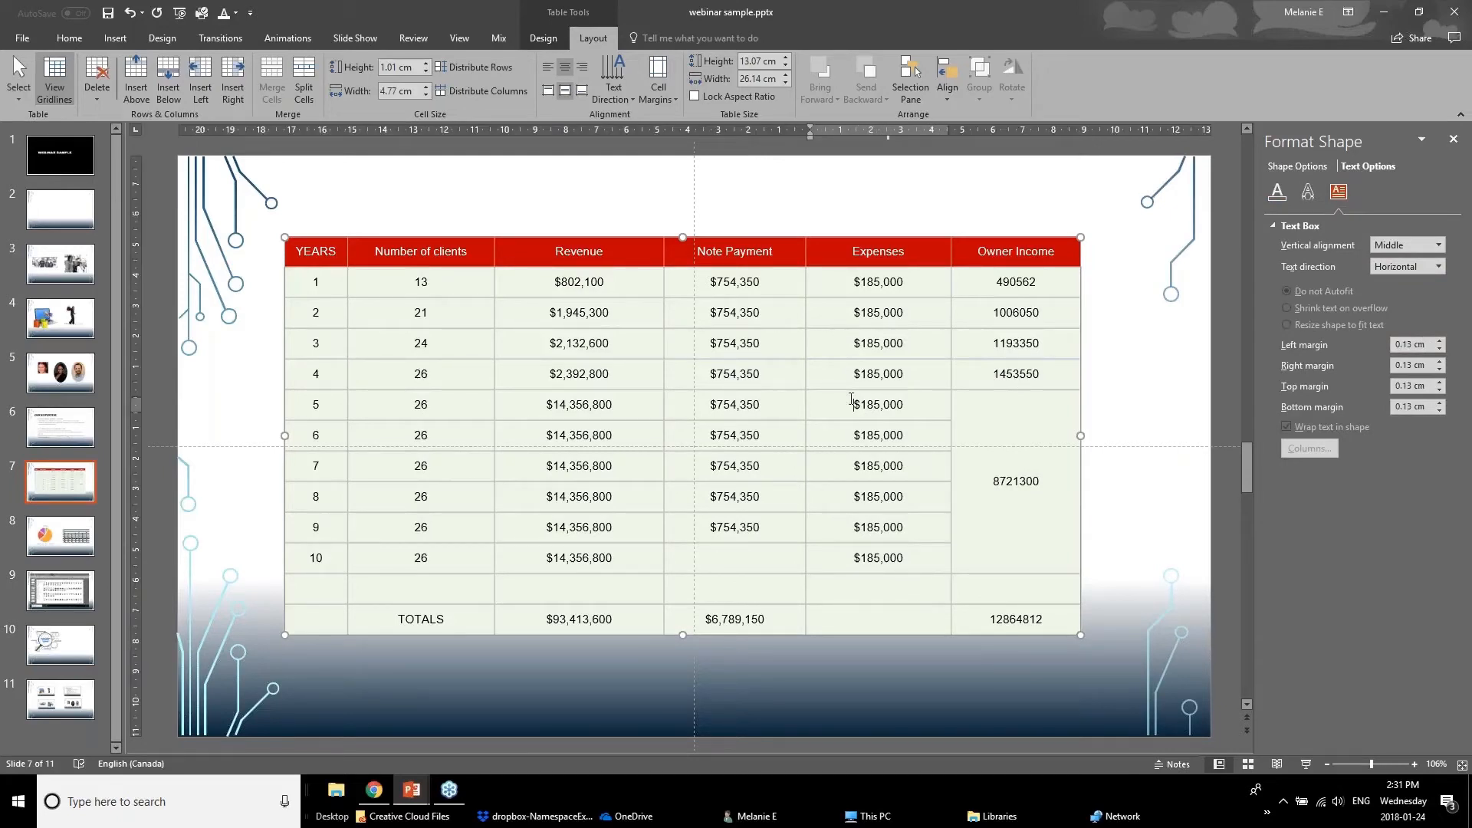
left_click_drag(977, 420, 1018, 418)
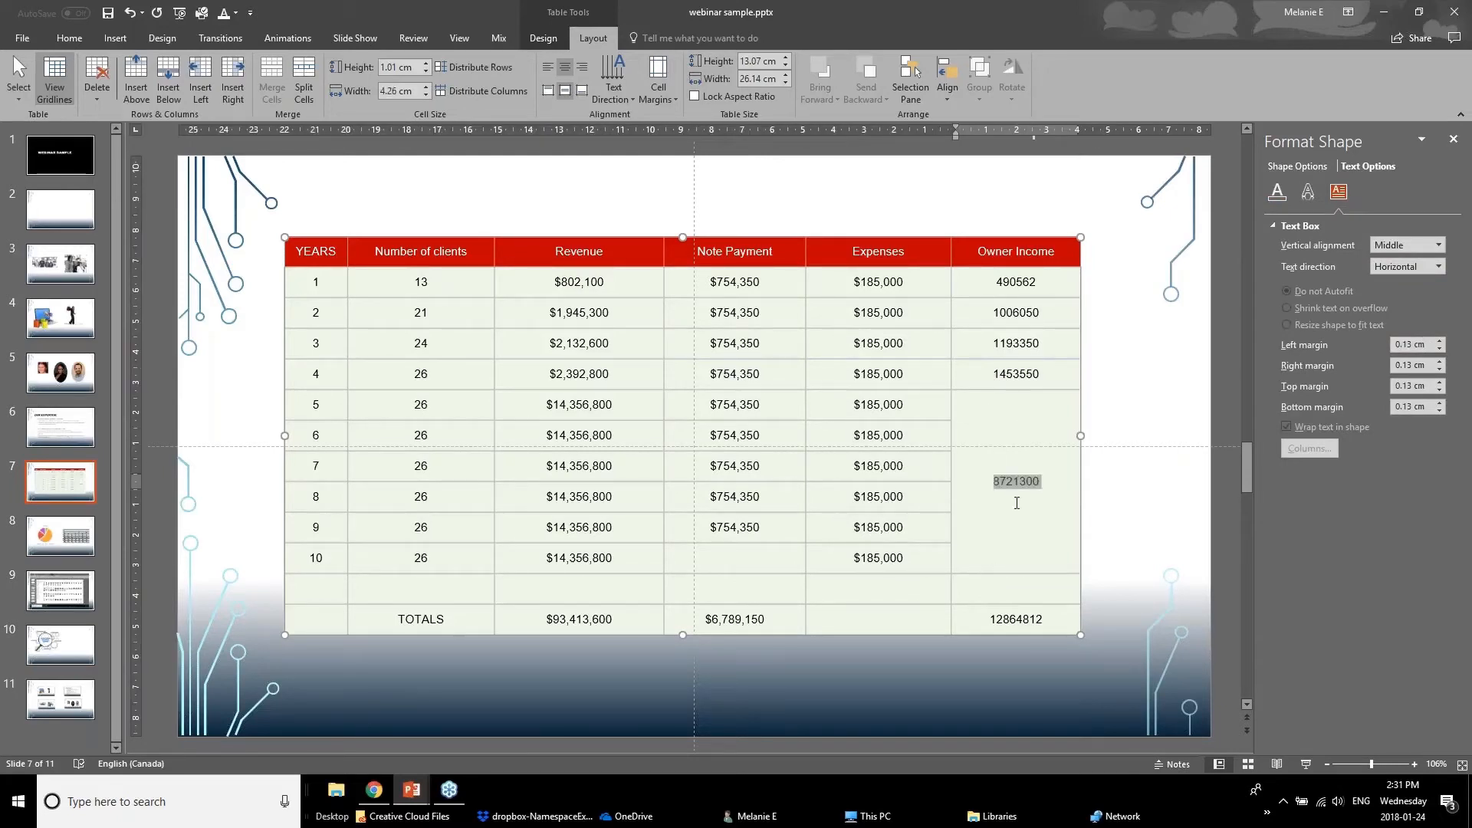
left_click(1016, 560)
left_click_drag(1020, 619, 332, 626)
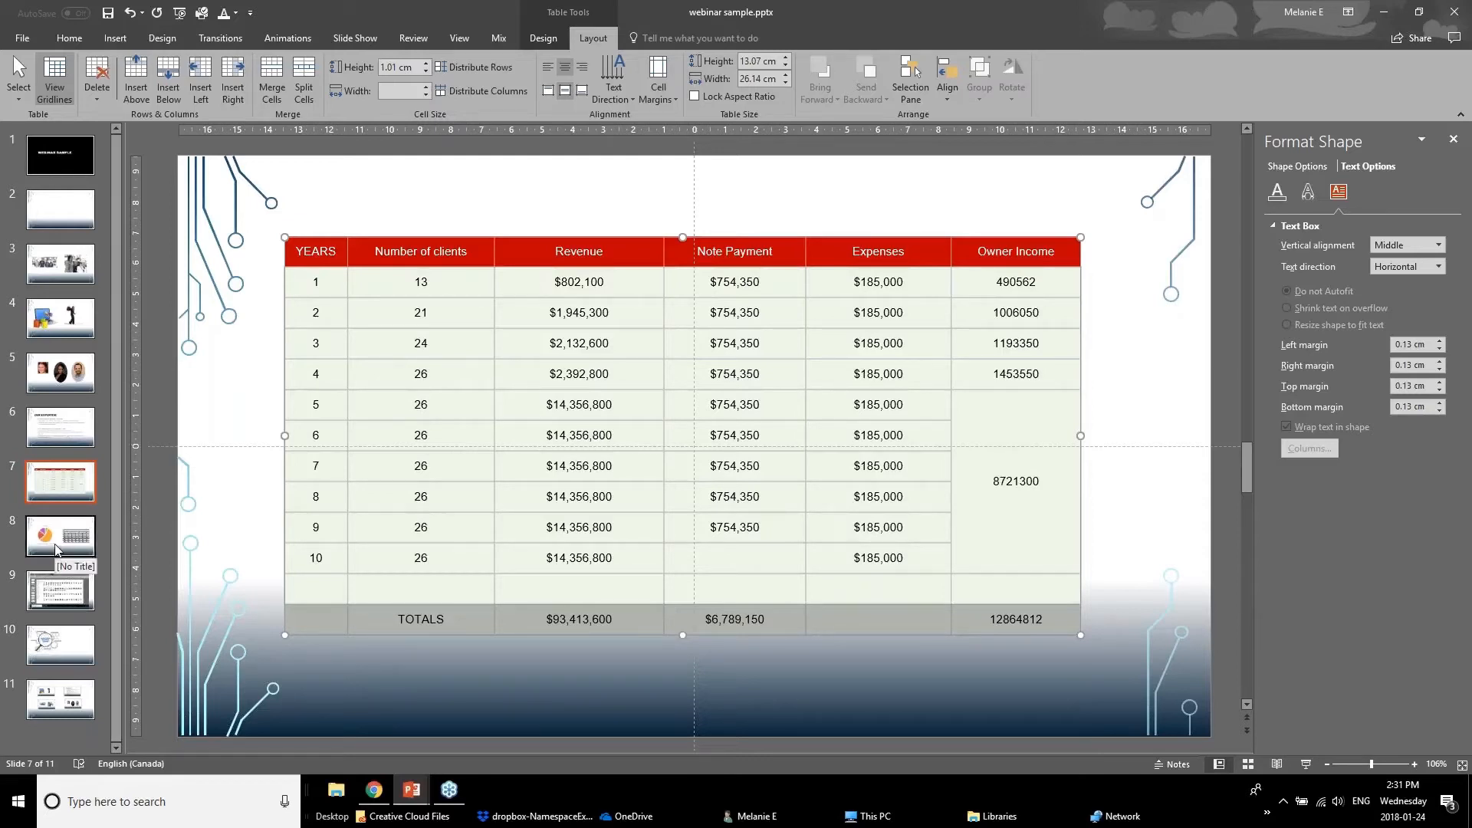
Switch to the Powerpoint Webinar January 2018 v1 presentation and show slide 14, Better Looking Graphs.
mouse_move(411, 789)
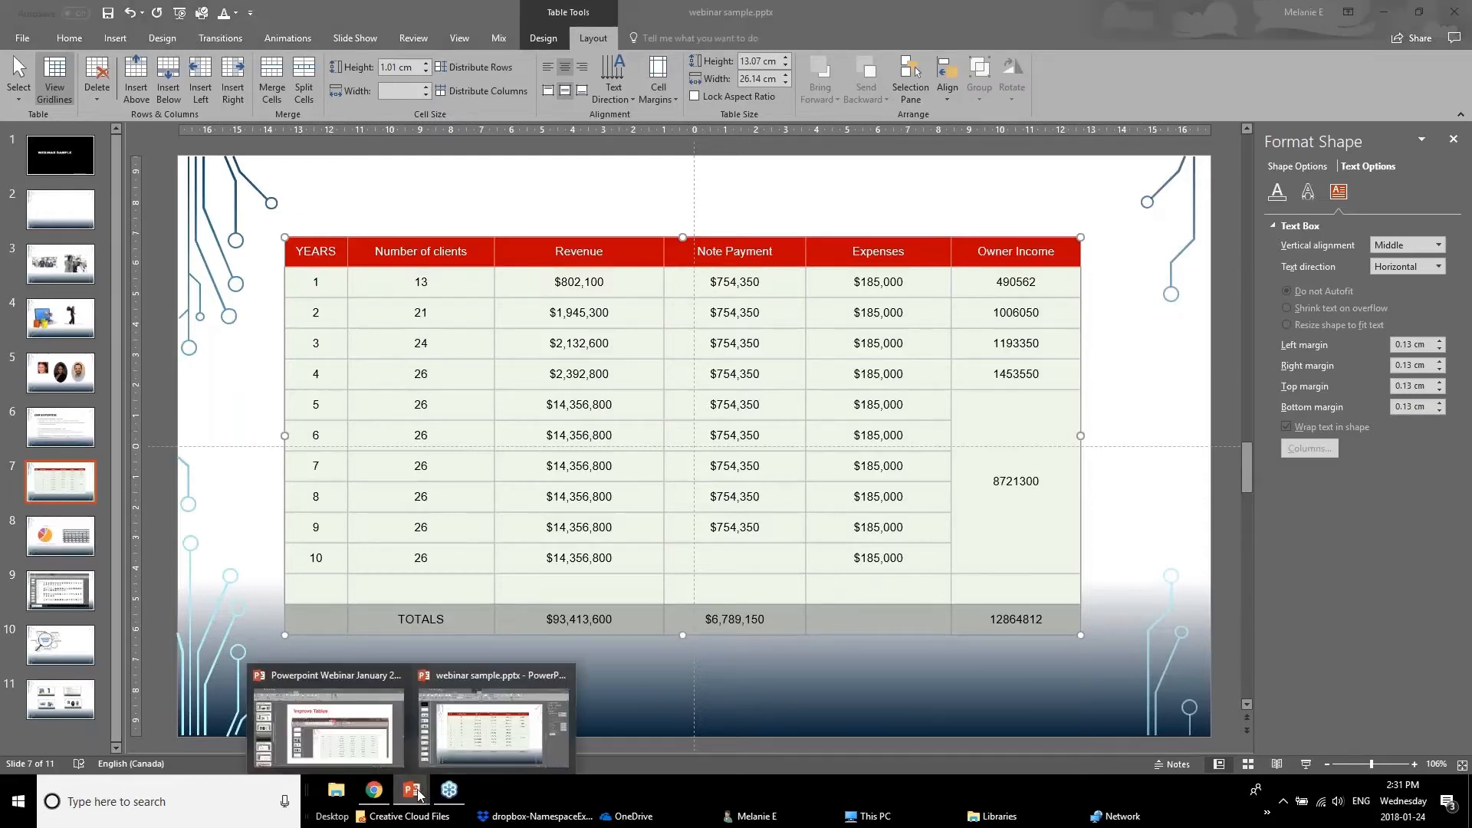
left_click(333, 724)
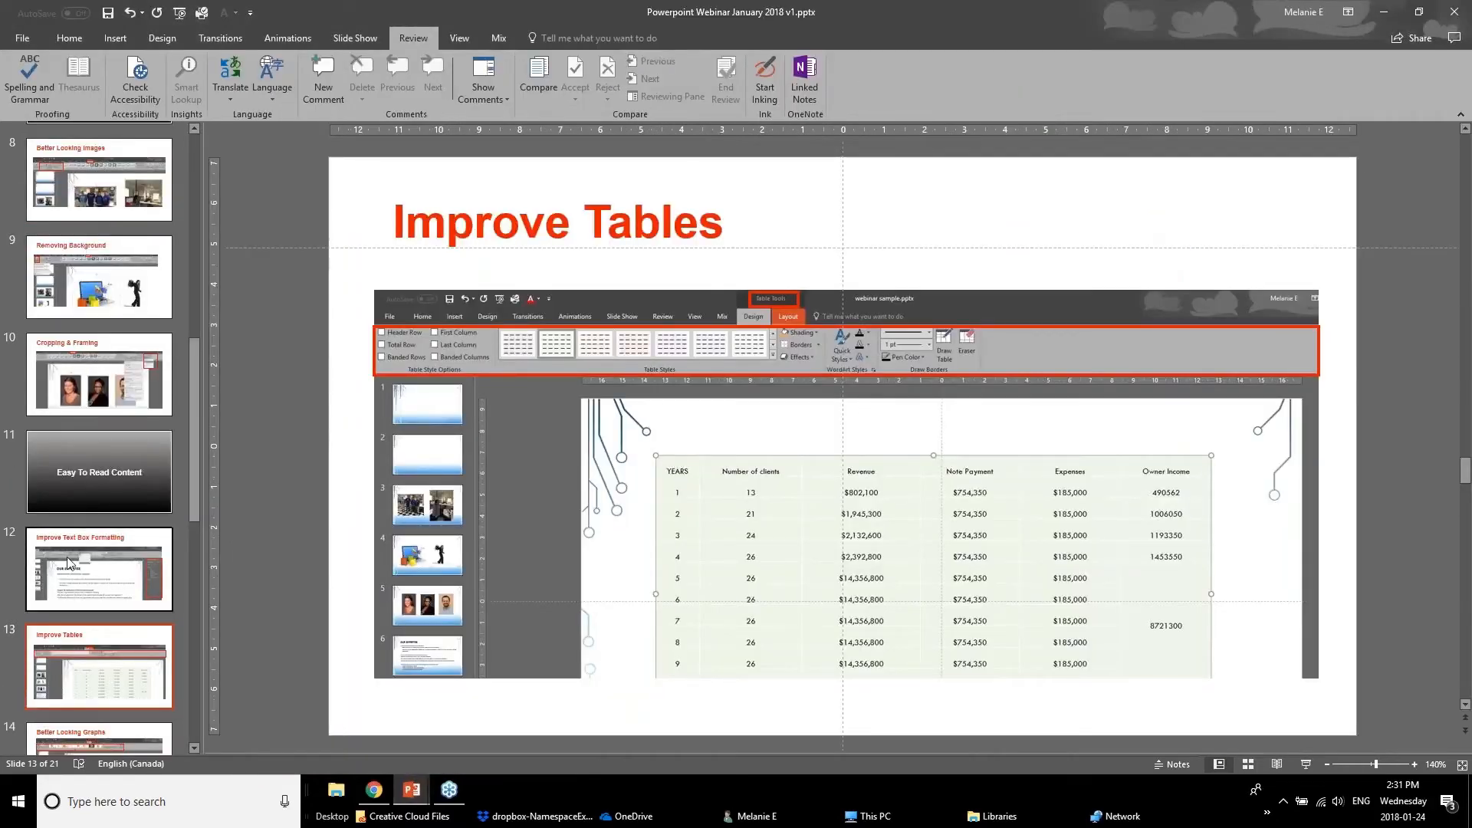
scroll(62, 610, "down", 1)
left_click(77, 688)
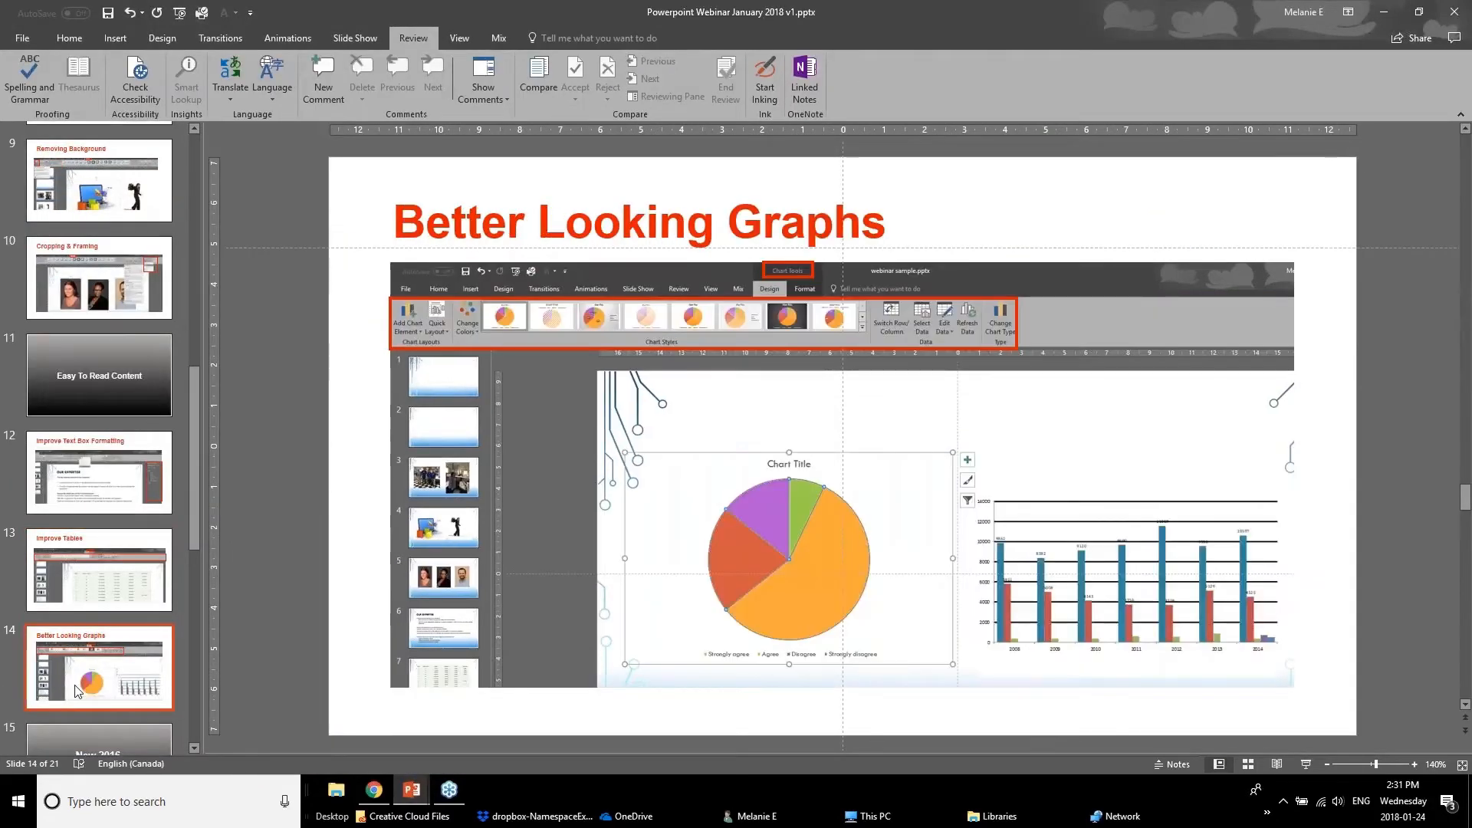